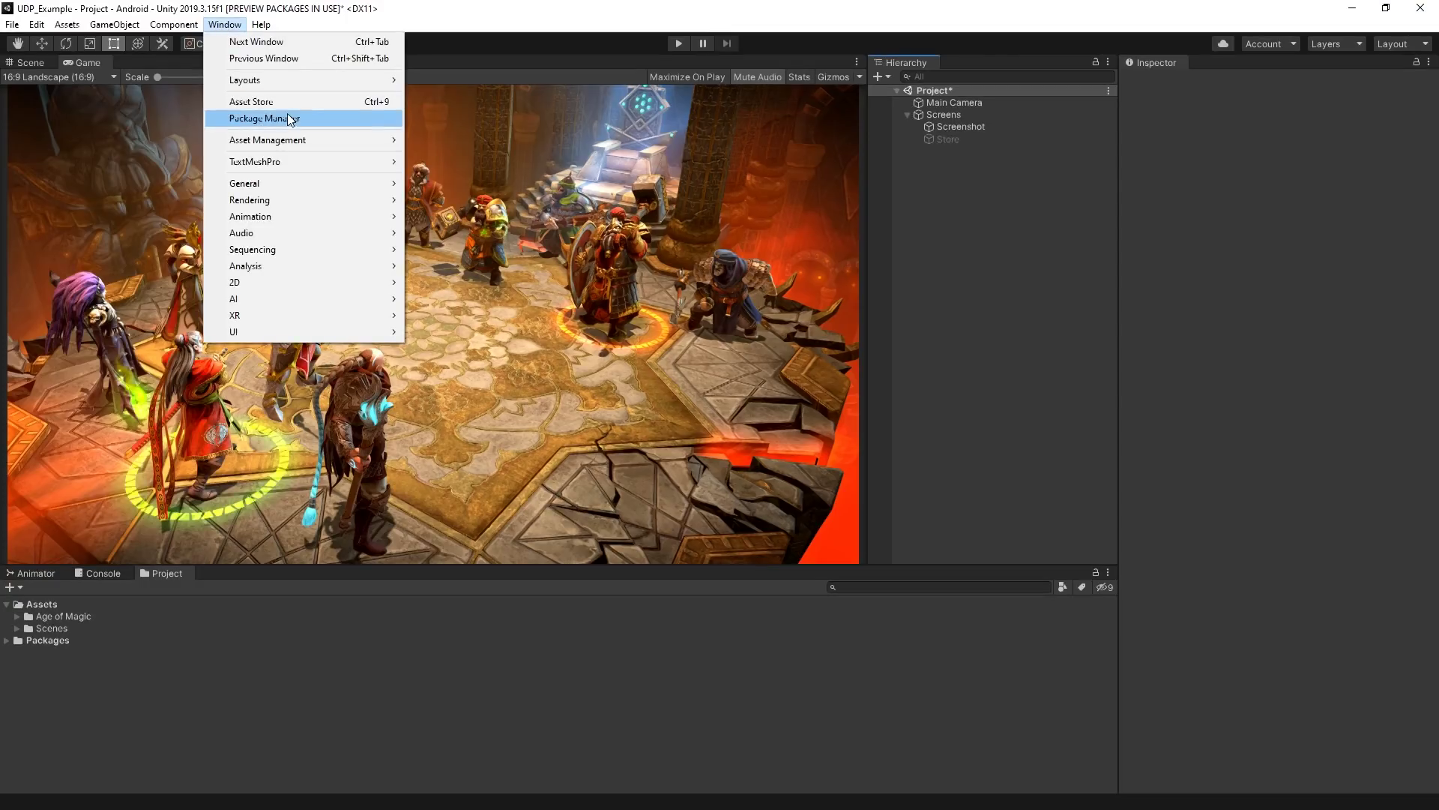
Show the Package Manager's list of installable packages
click(289, 117)
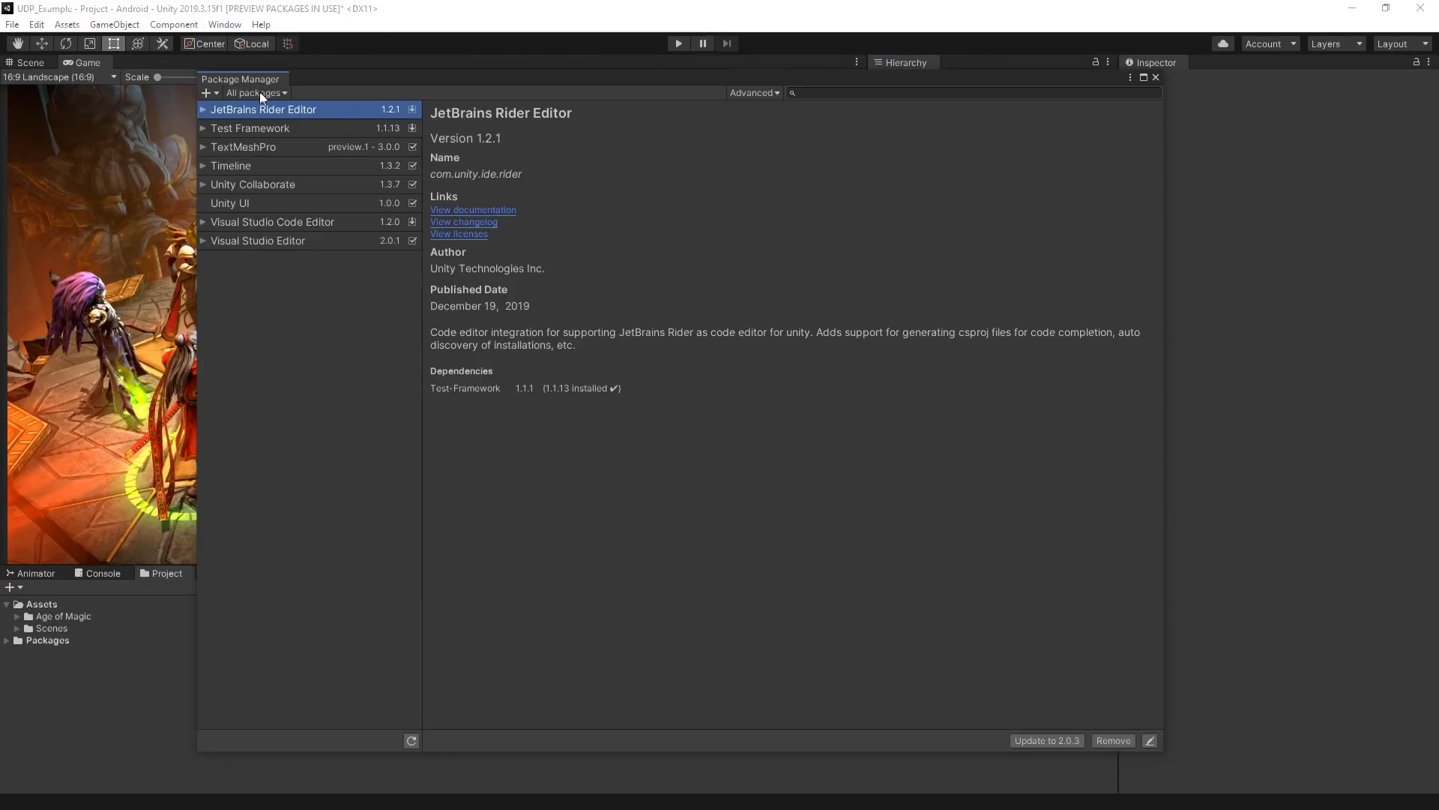
Install the Unity Distribution Portal 1.3.0 package and close the Package Manager
scroll(369, 452, down, 15)
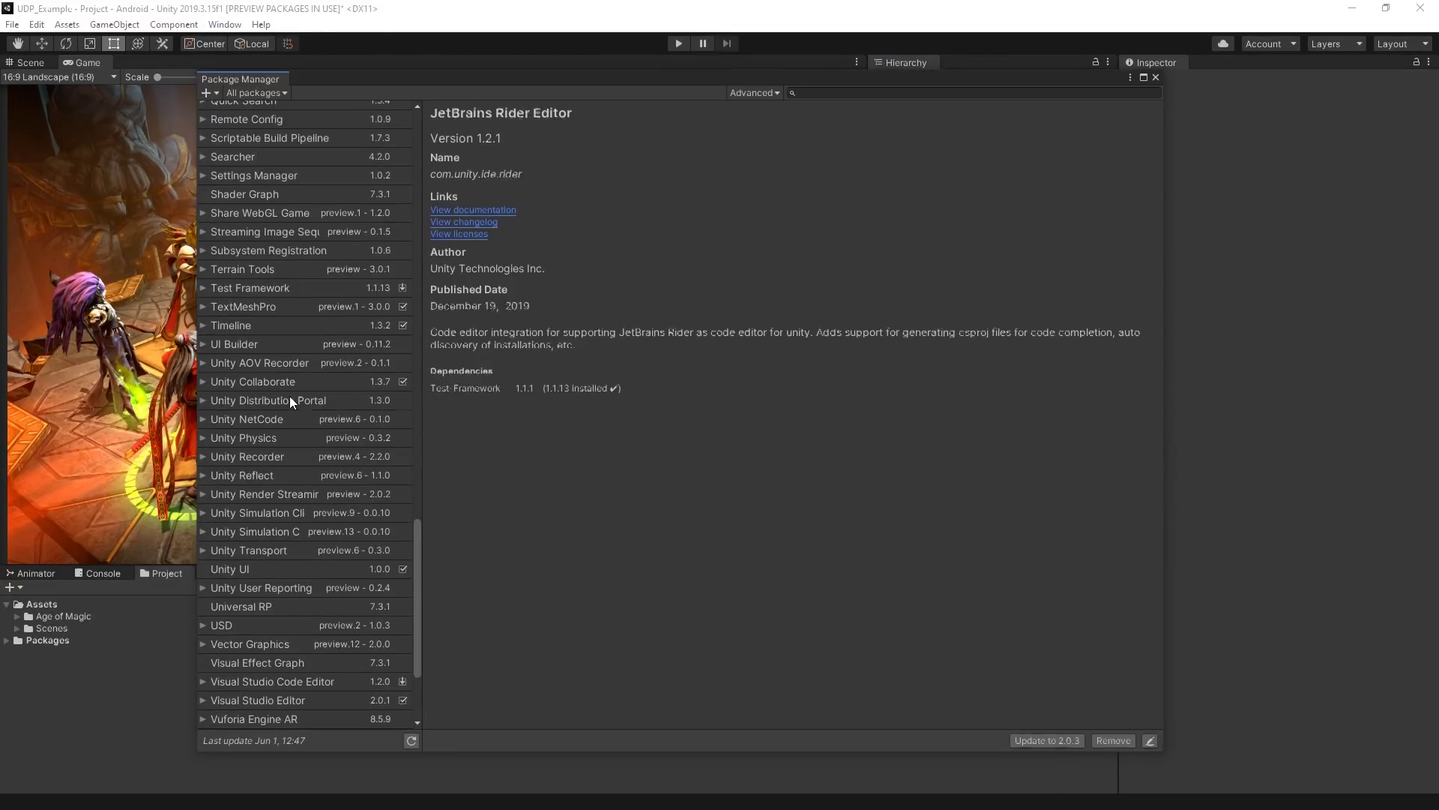
click(290, 397)
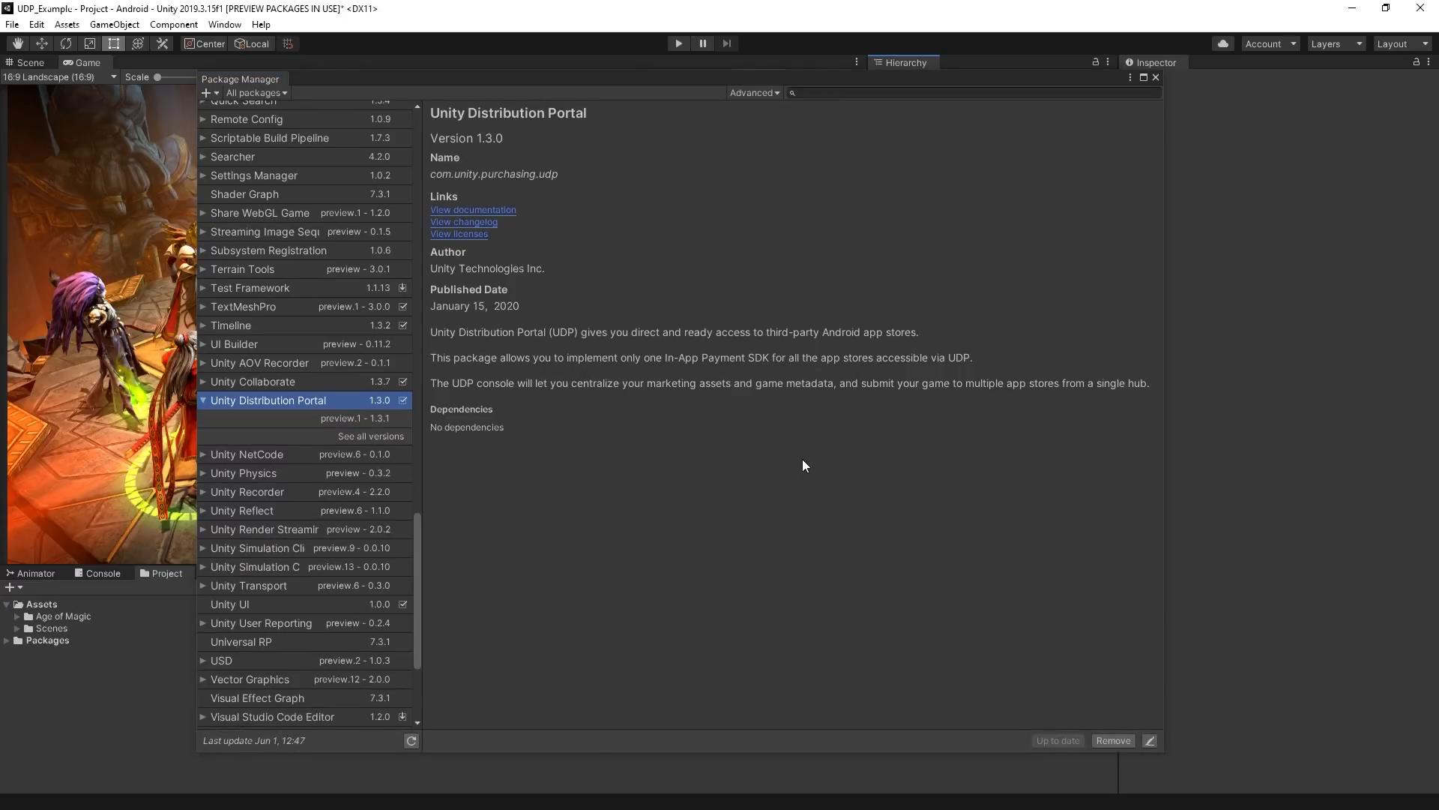
click(1155, 77)
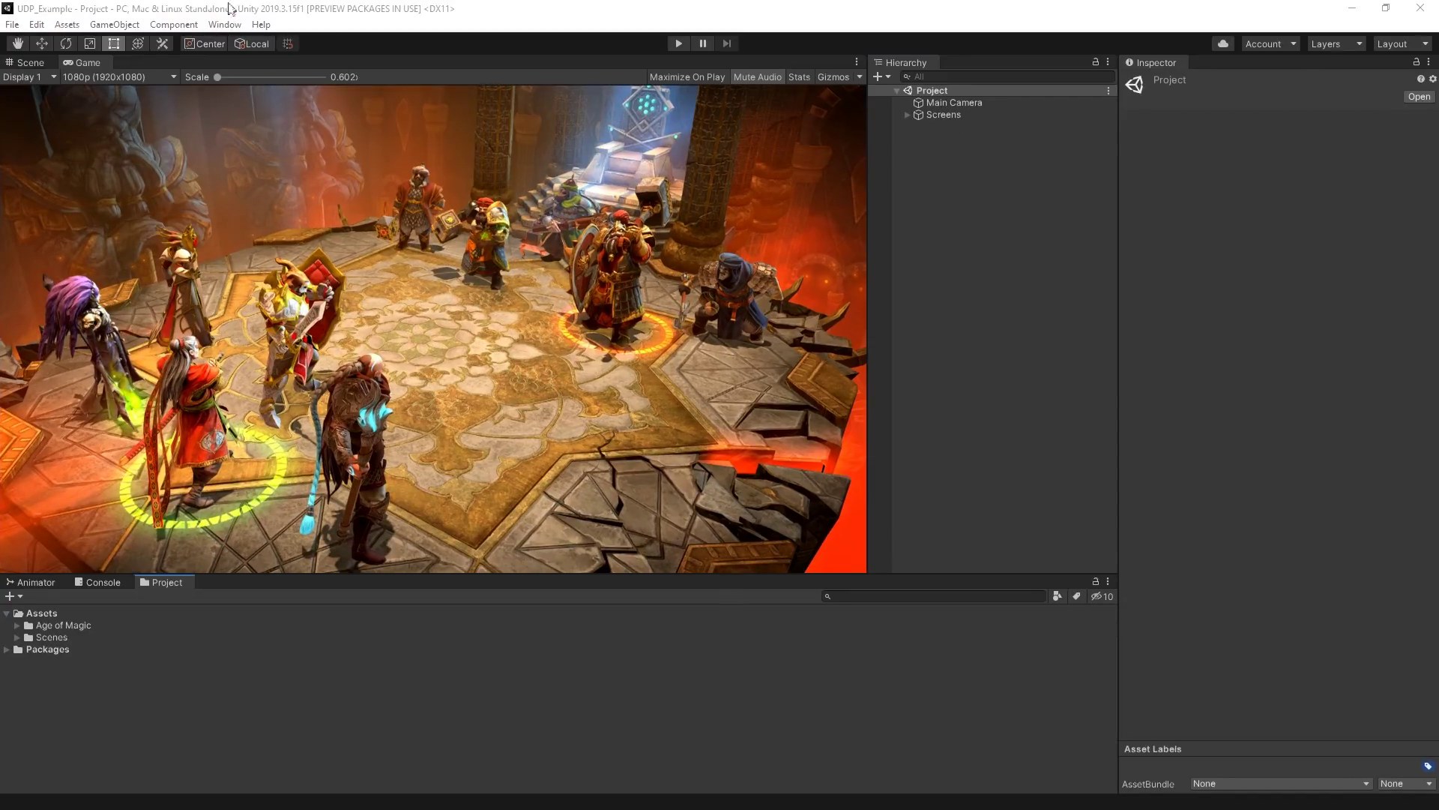
Create the UDP Settings asset from the Unity Distribution Portal menu and bring up Services setup
click(221, 25)
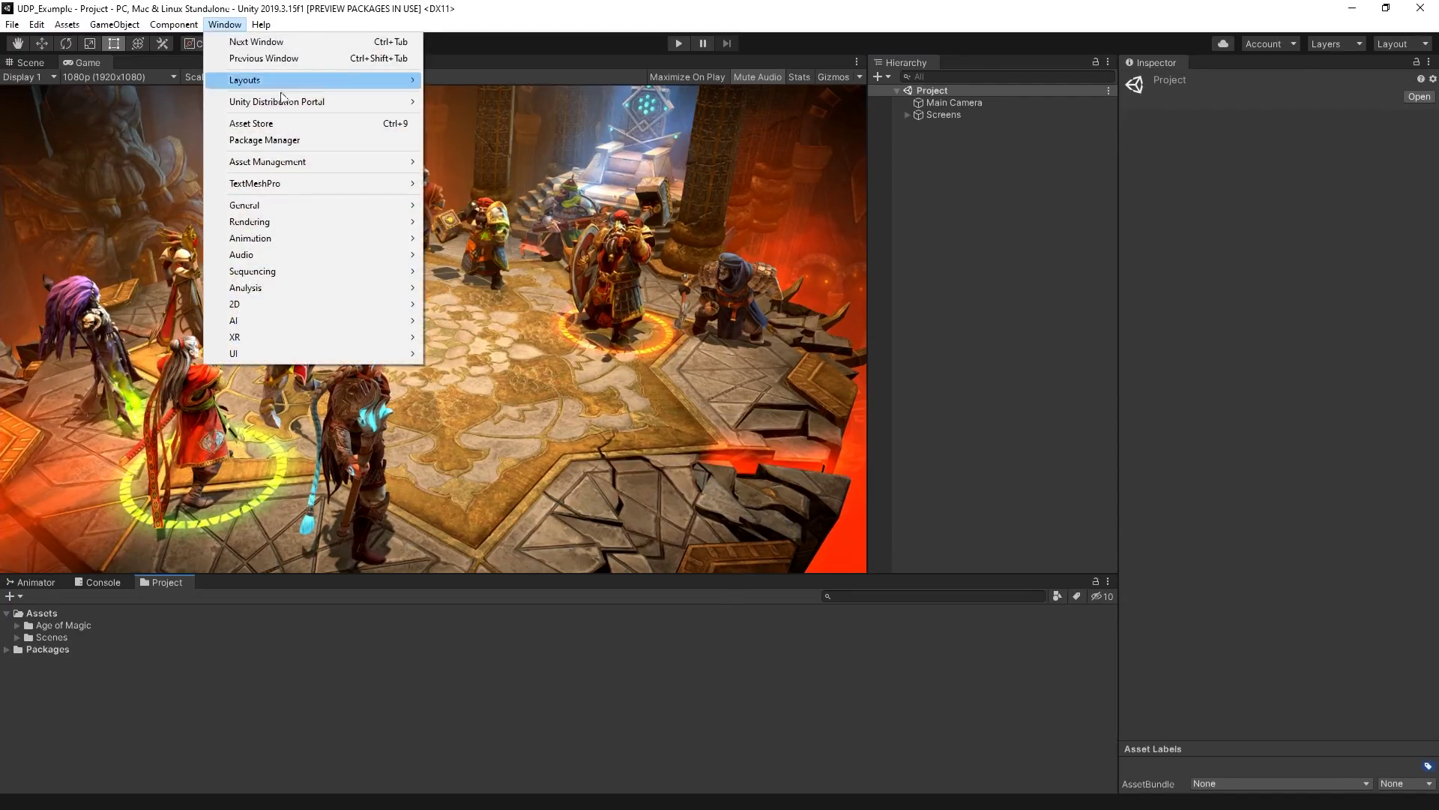
mouse_move(298, 103)
click(452, 102)
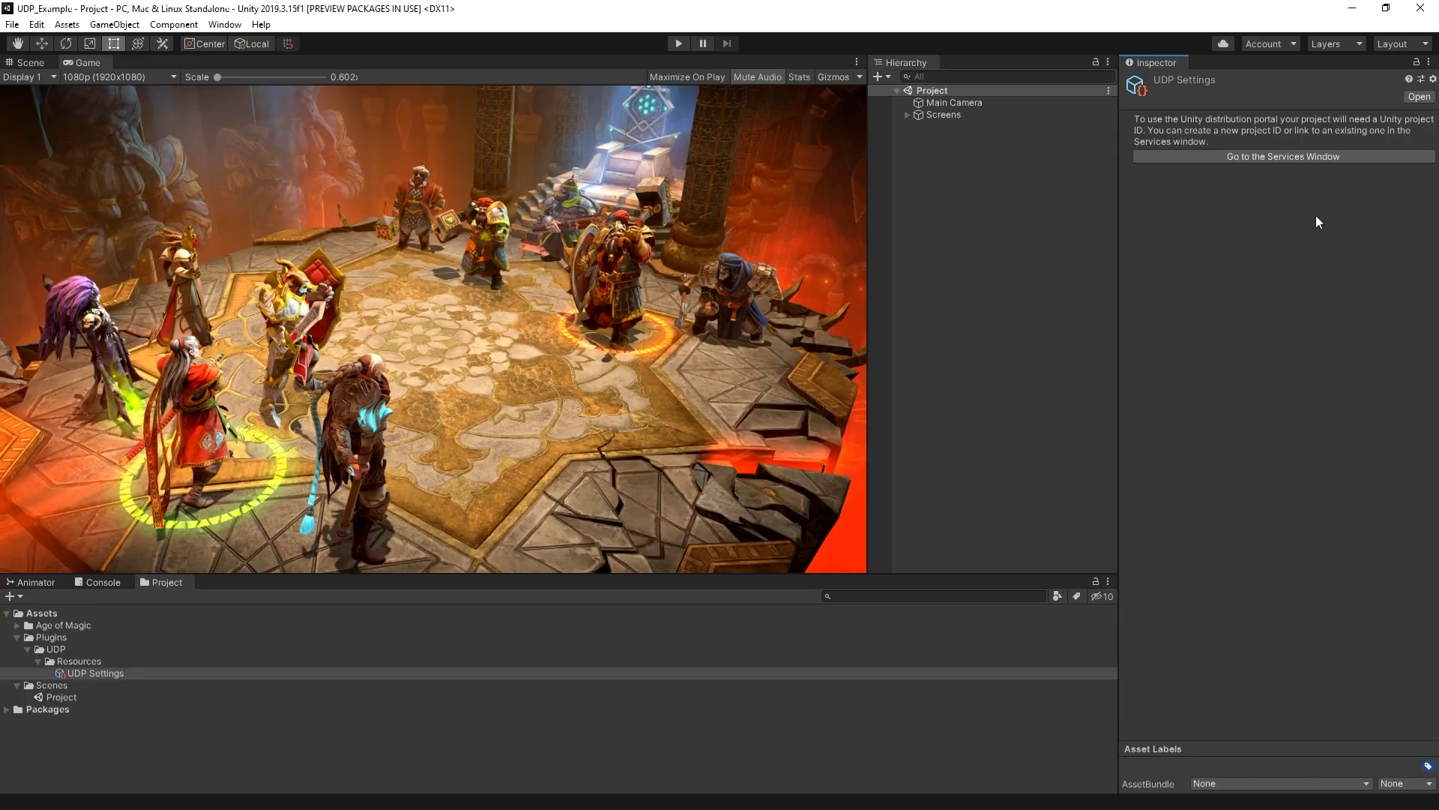
click(1292, 155)
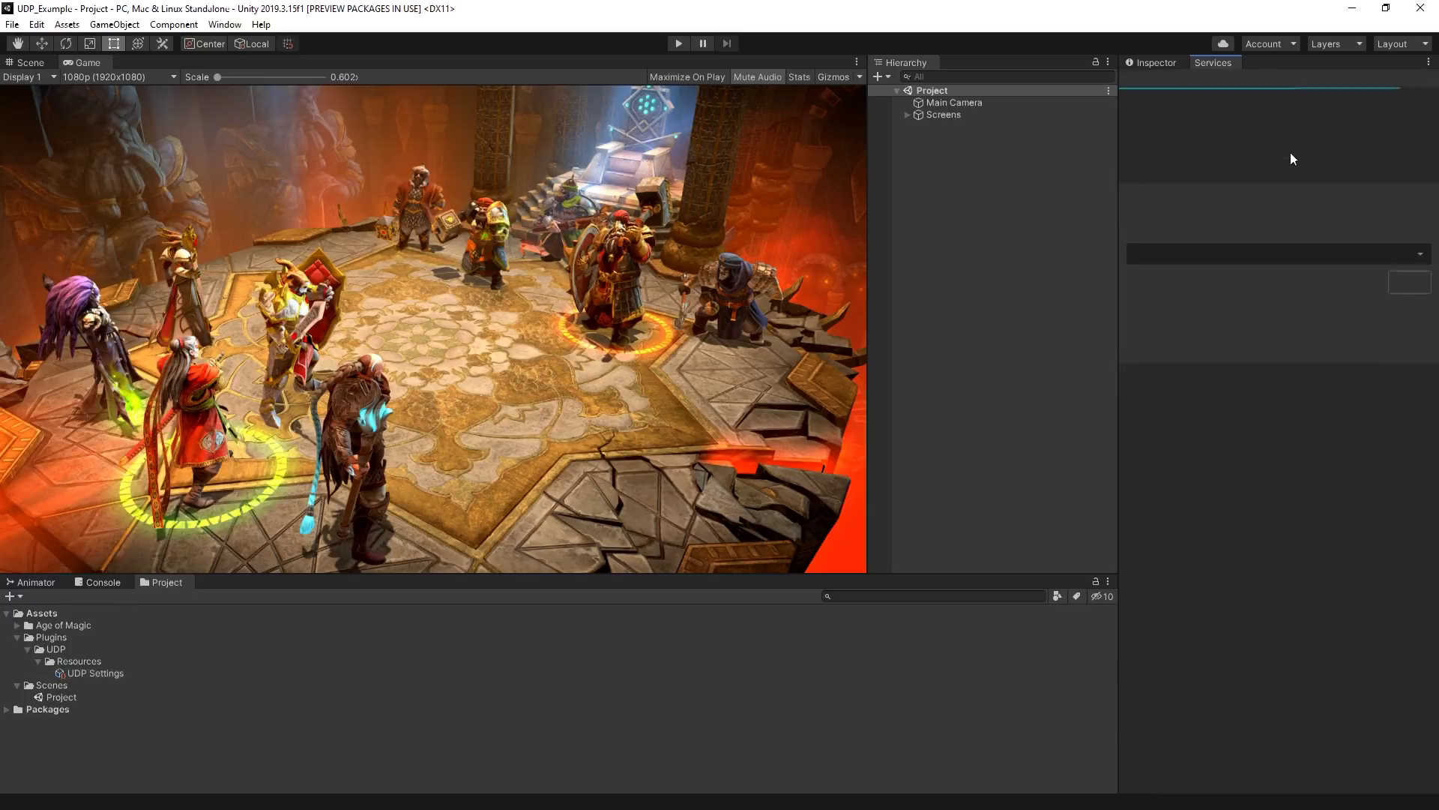
Create a Unity project ID for UDP_Example under the chosen organization, then return to UDP Settings
click(1355, 255)
click(1282, 281)
click(1408, 283)
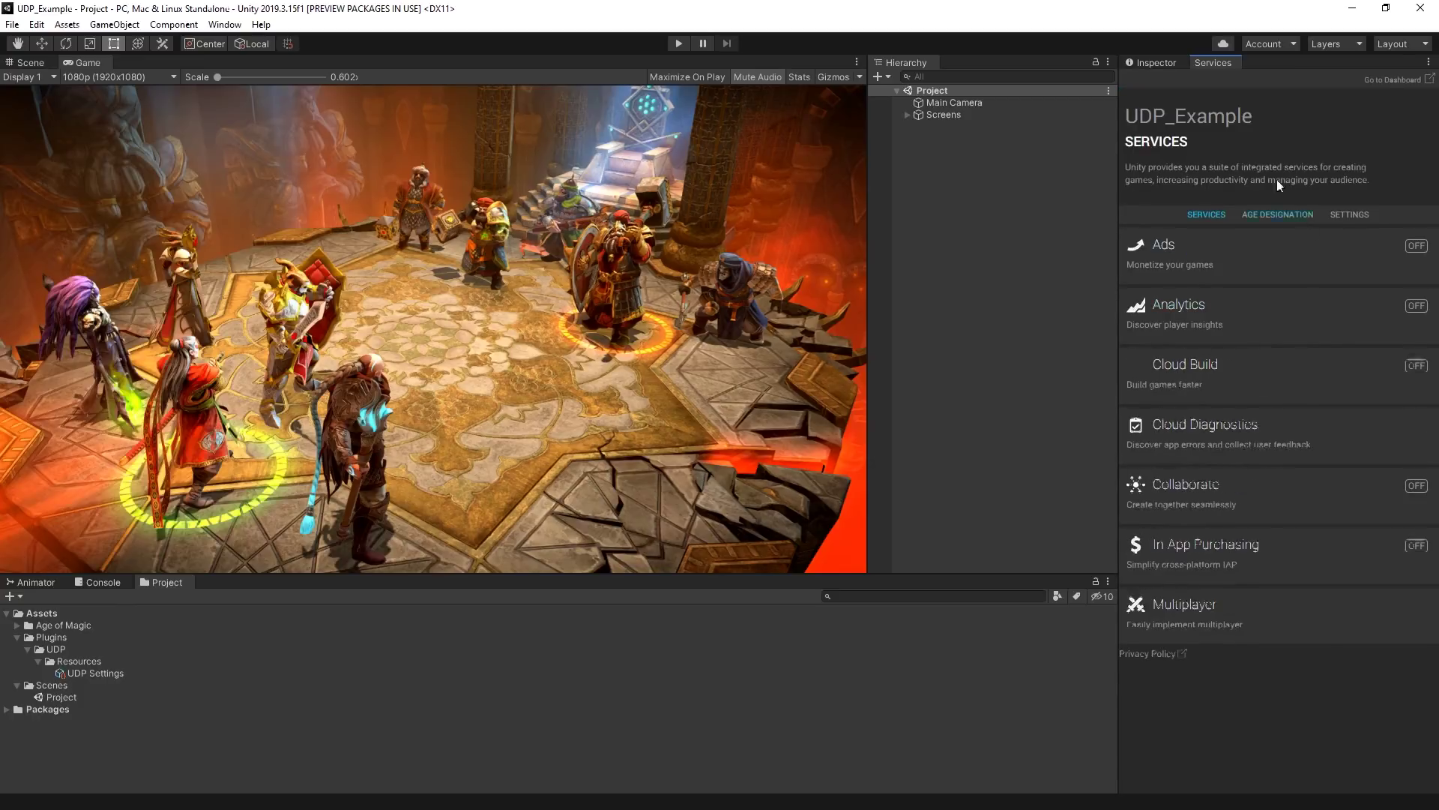
click(1147, 63)
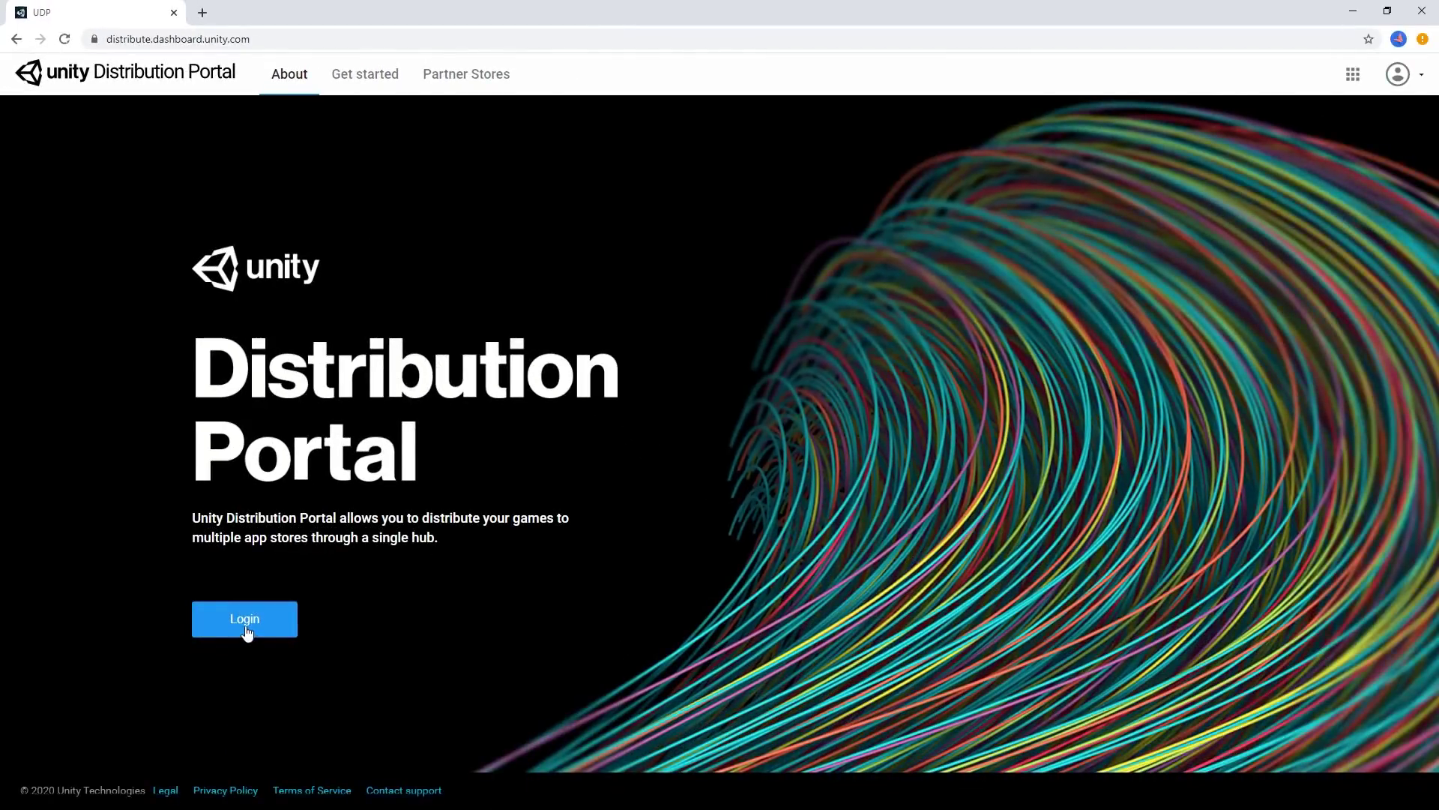
Sign in to the Unity Distribution Portal with the Unity ID account
click(247, 628)
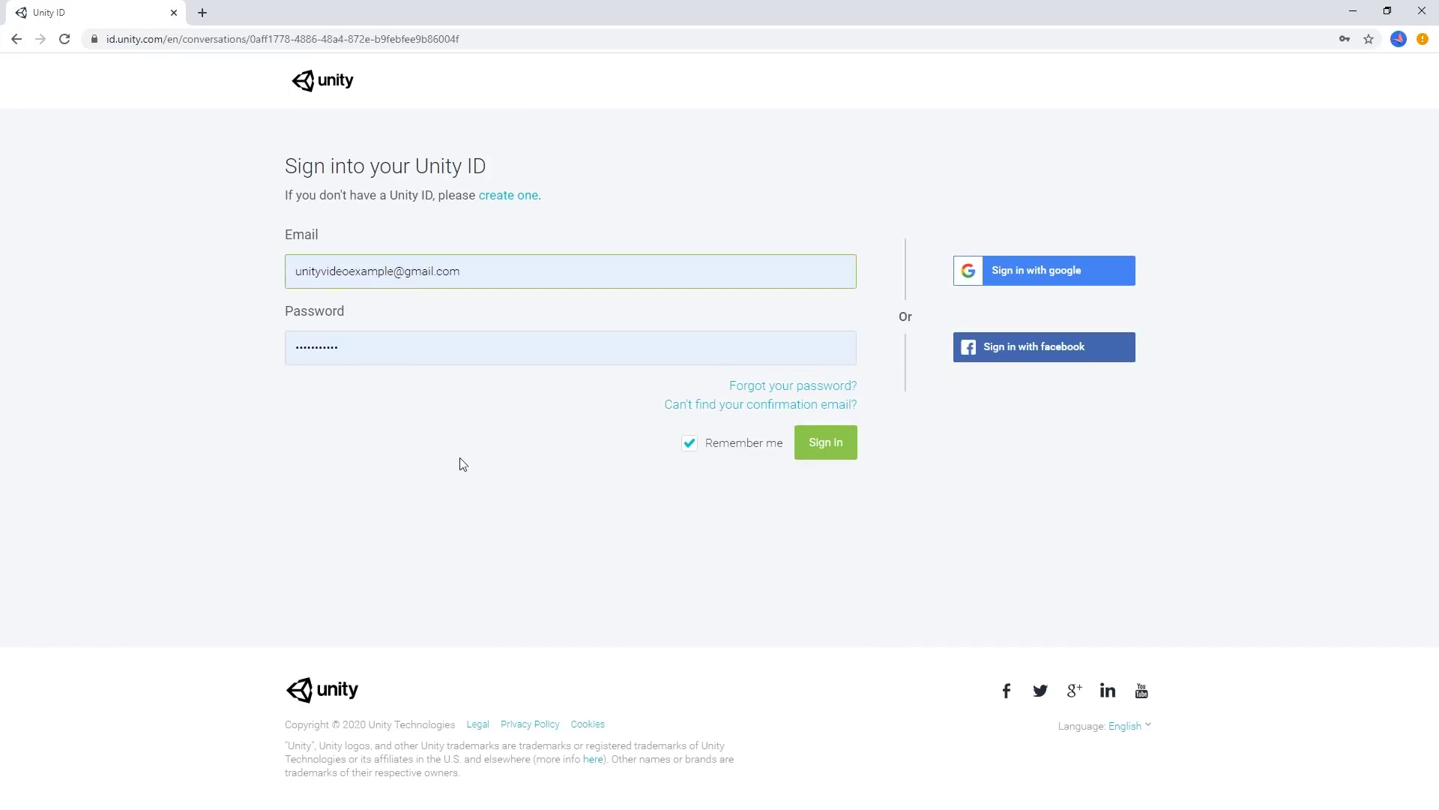
click(825, 445)
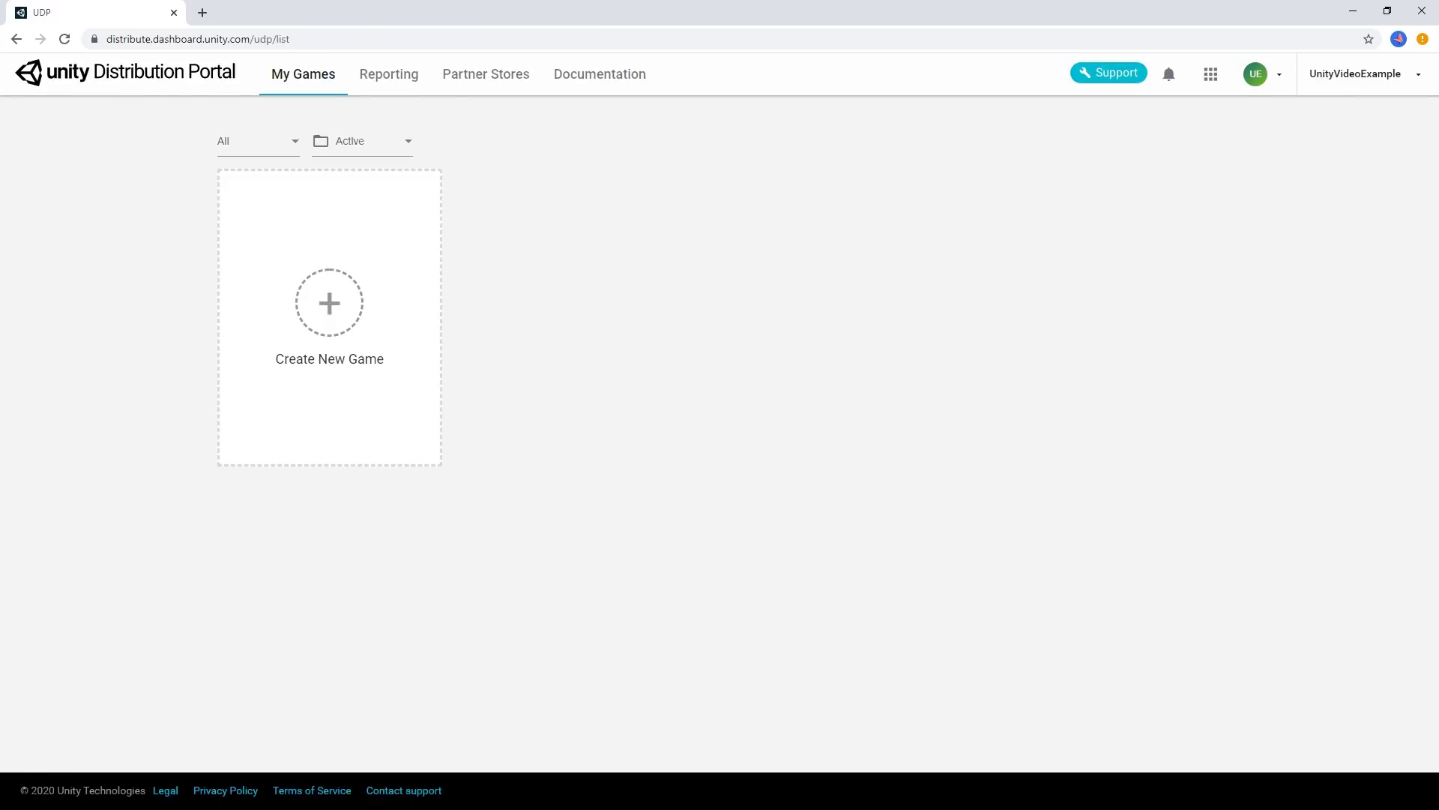
Create a new UDP game titled 'Age of Magic'
click(328, 300)
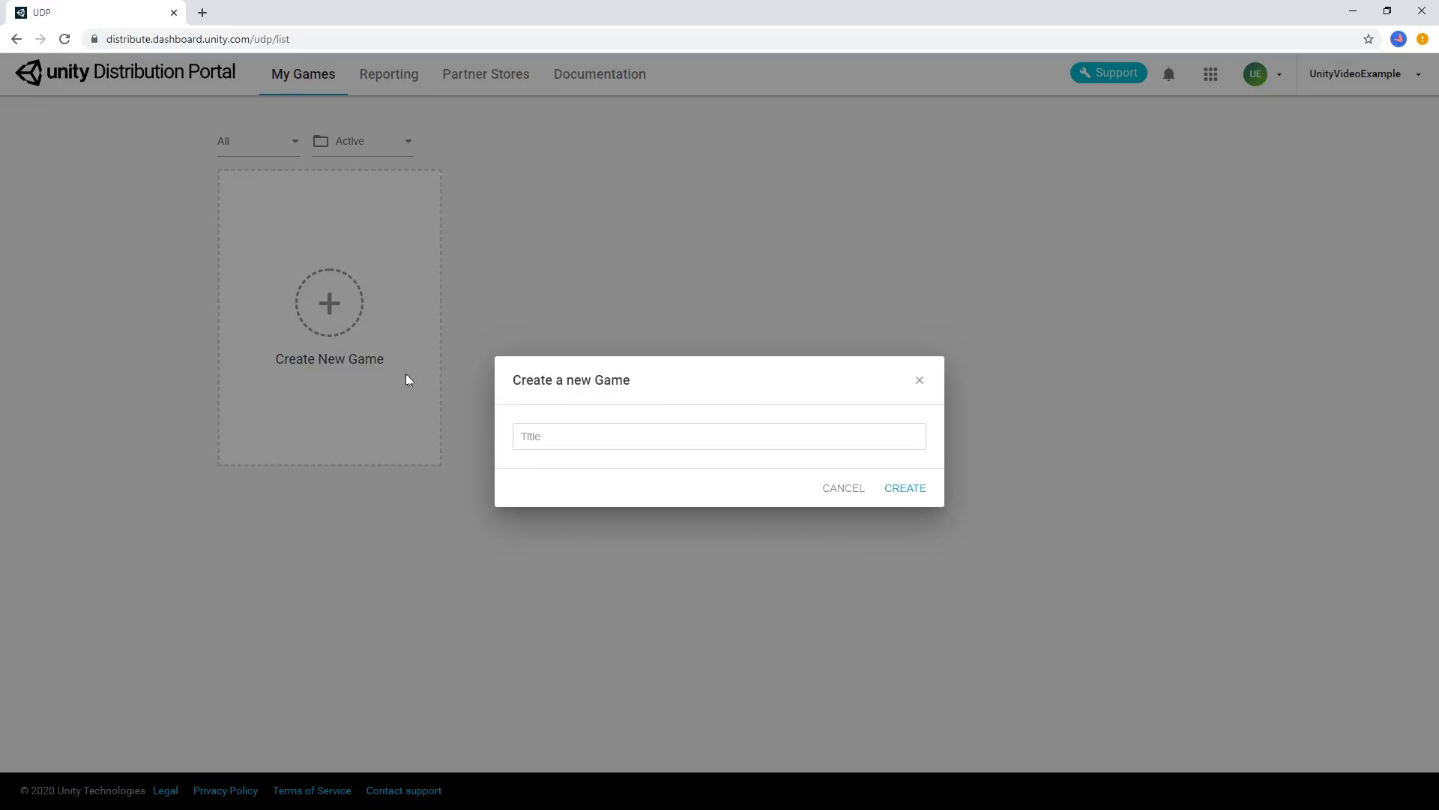
text(Age of Magic)
click(918, 490)
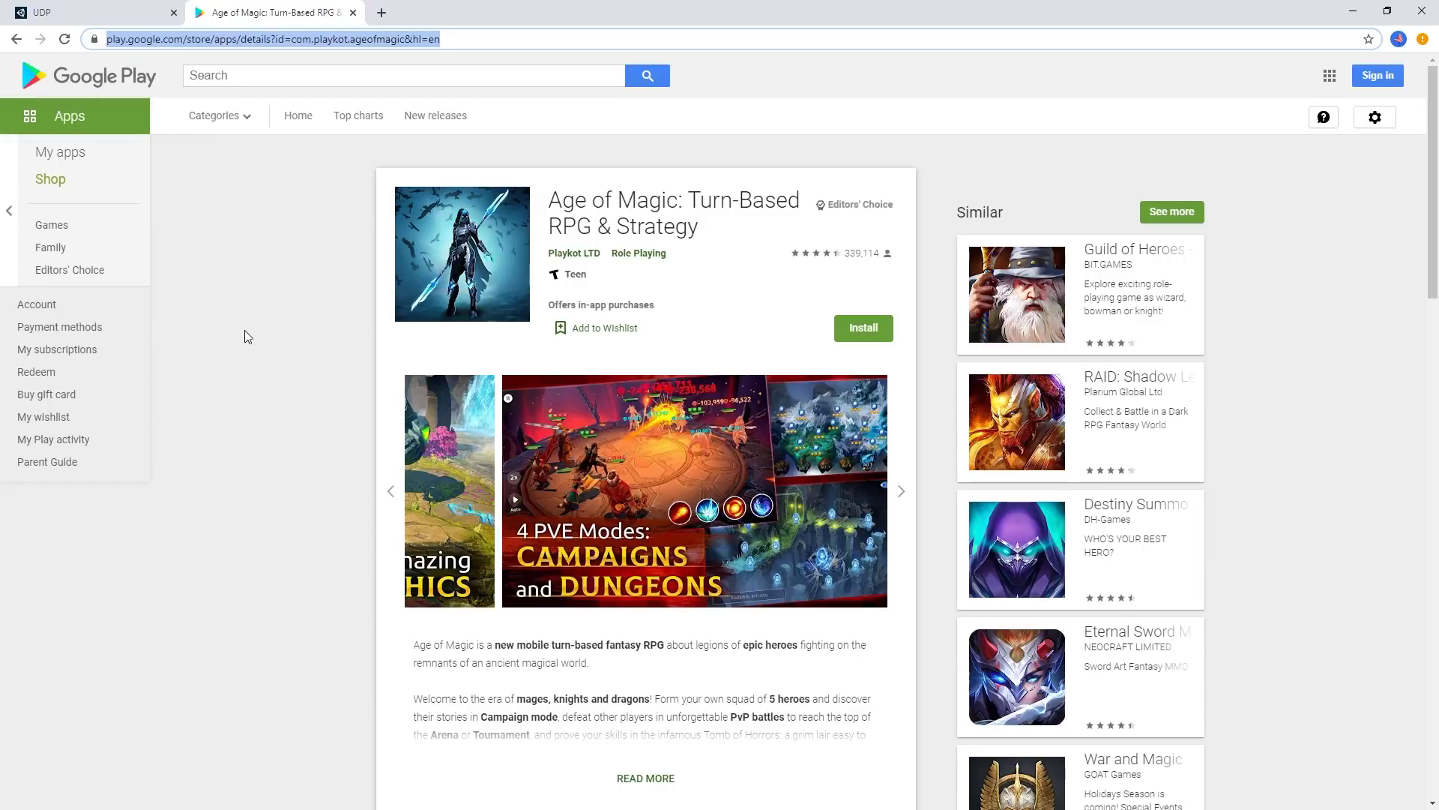
Import Age of Magic's short and full descriptions by pasting its Google Play link
key(ctrl+Tab)
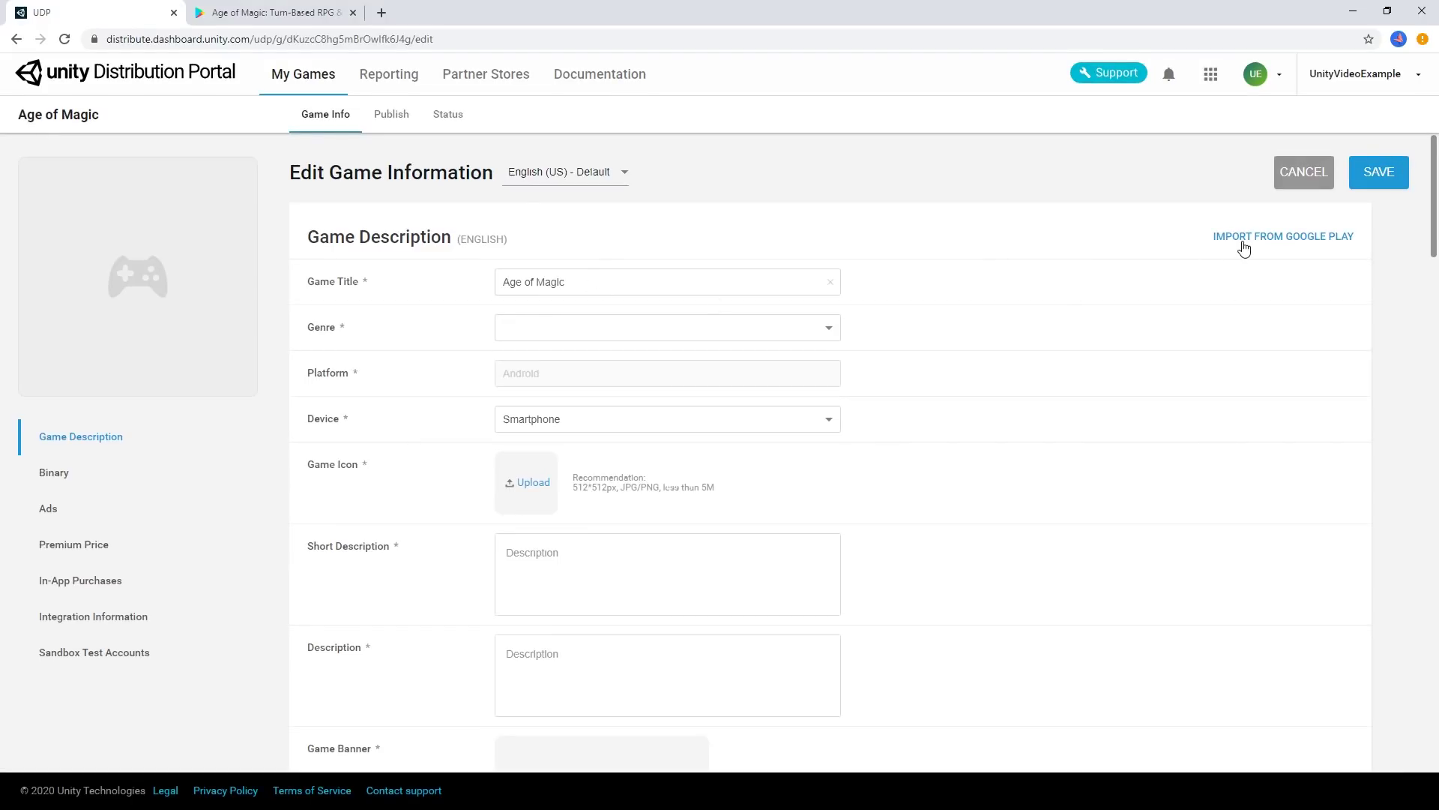
click(1244, 242)
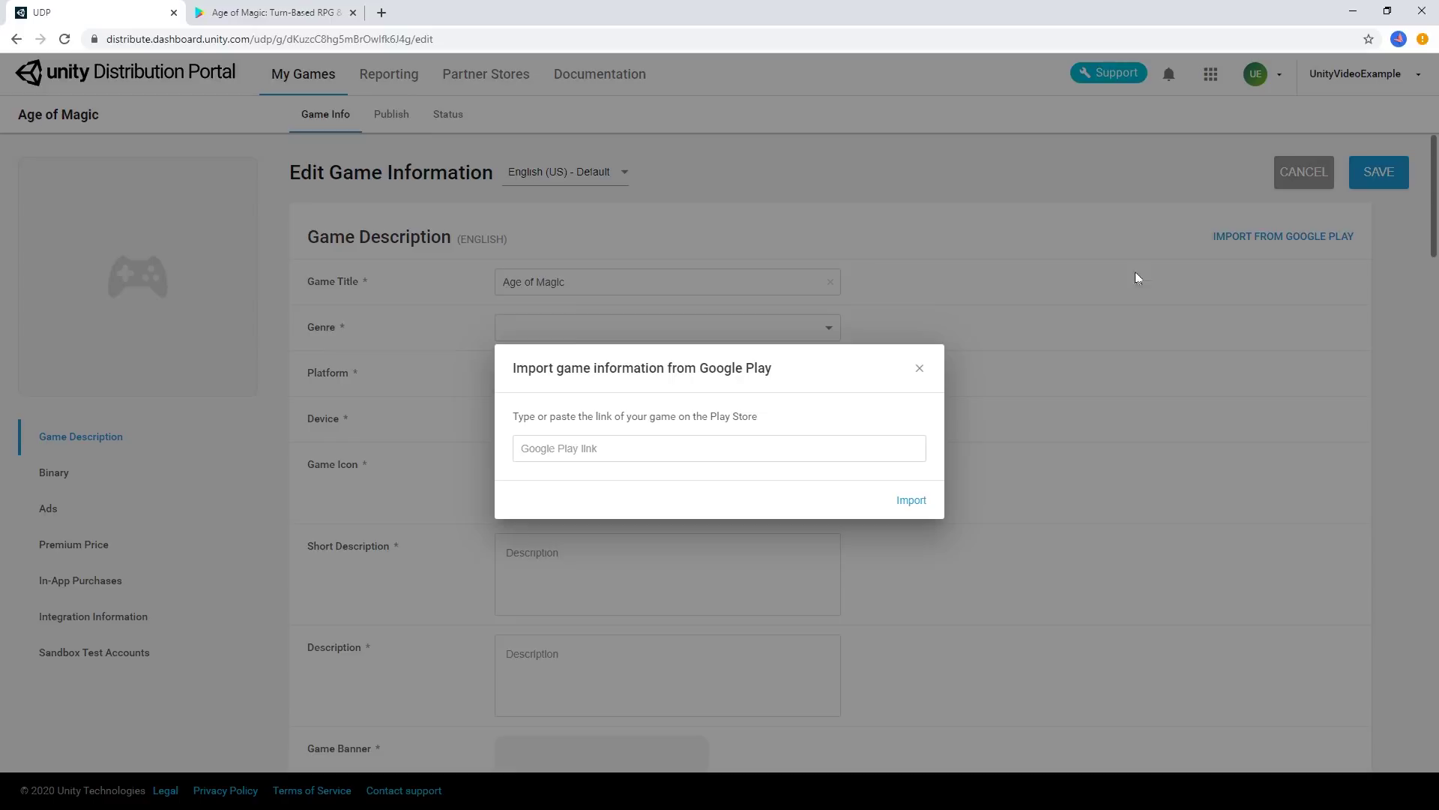
right_click(637, 448)
click(698, 569)
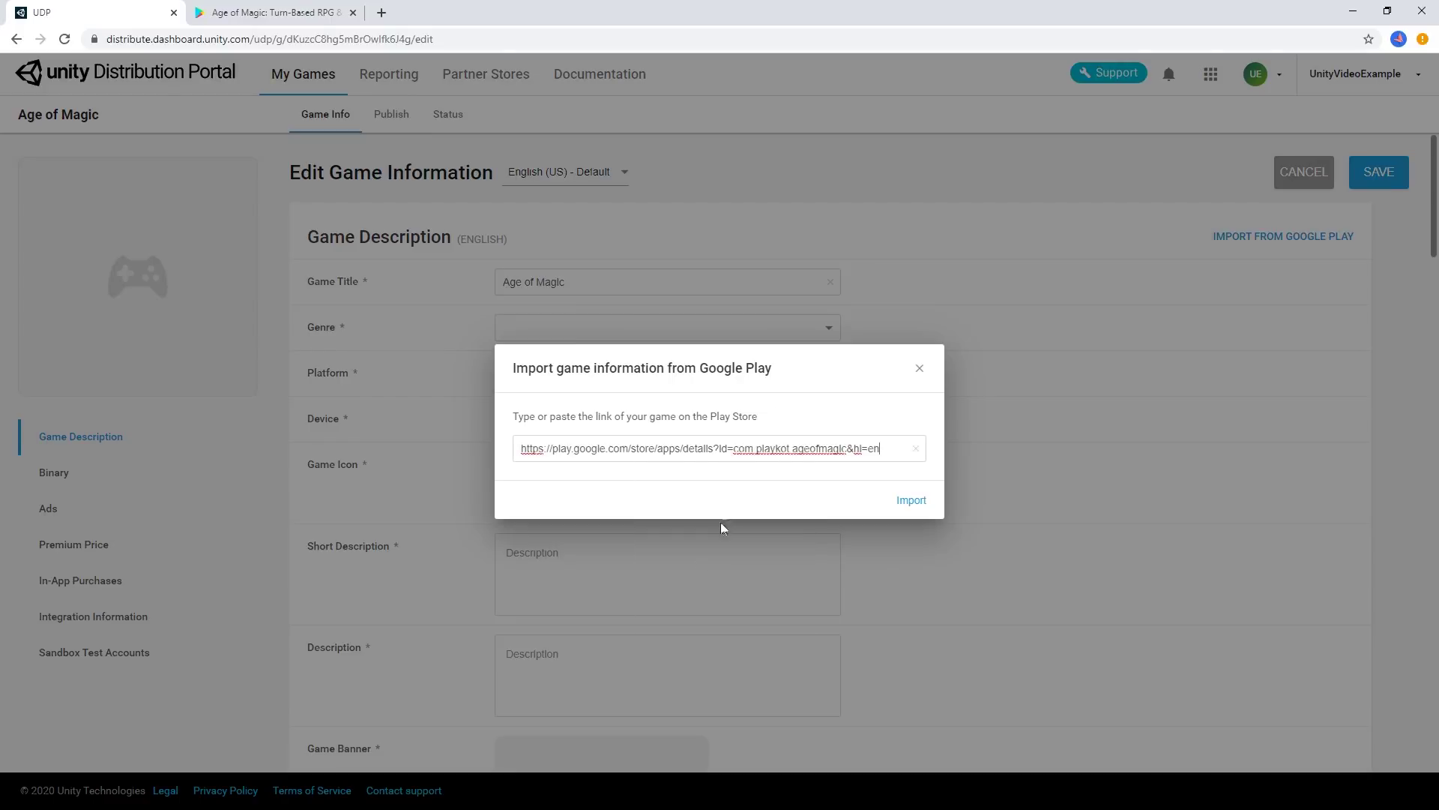
click(912, 501)
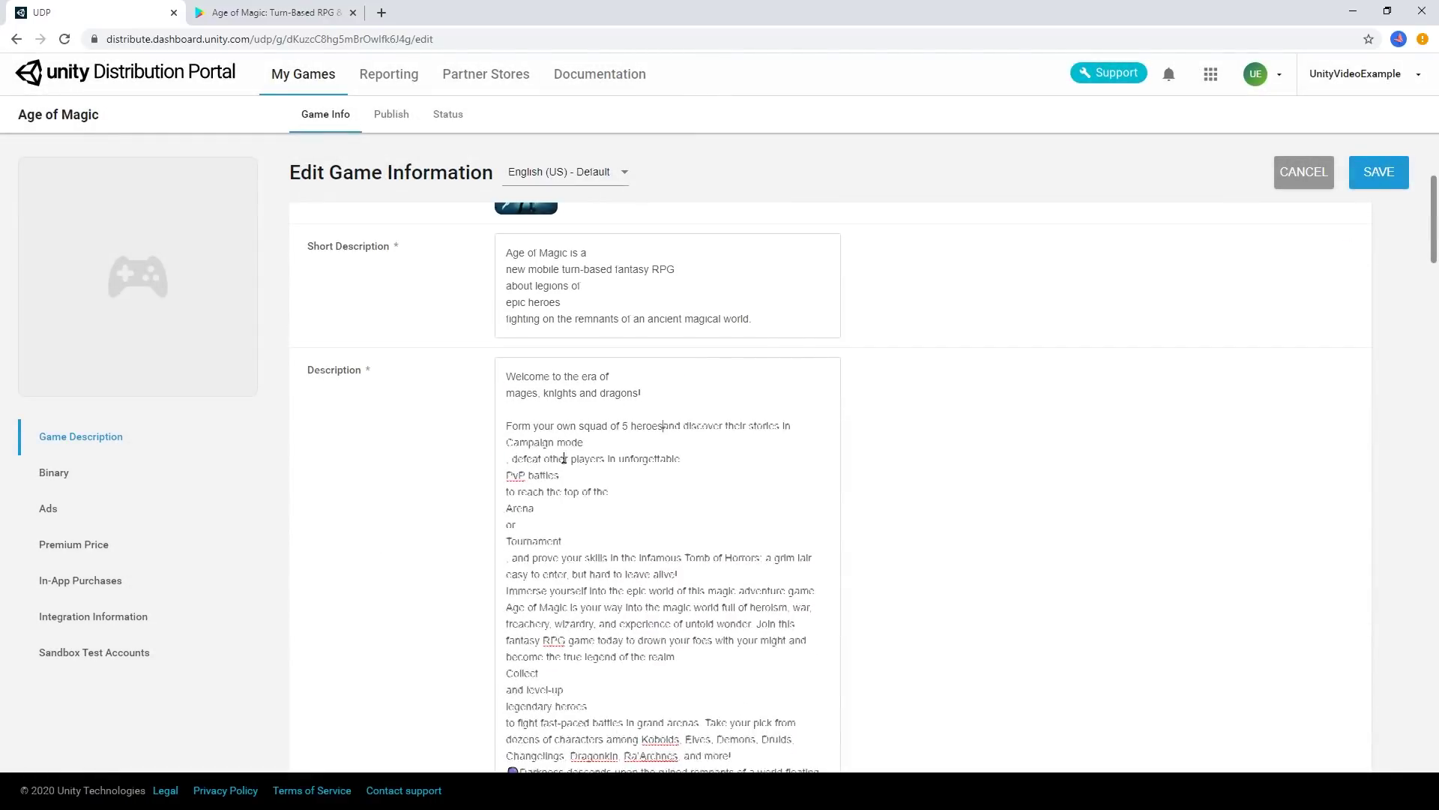
Add the keywords 'egy' and 'Fantasy' to the game info and save it
scroll(1012, 601, down, 6)
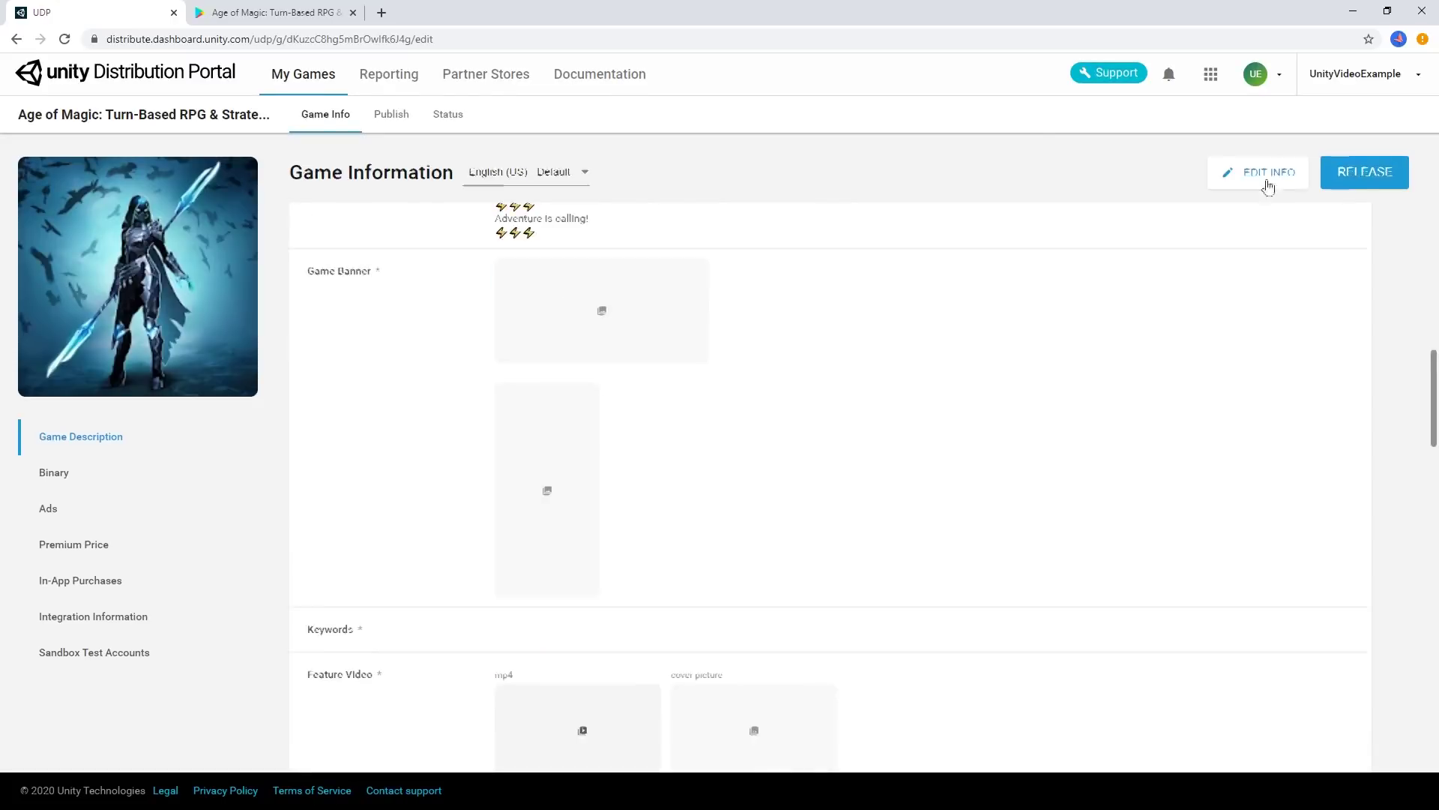
click(1268, 174)
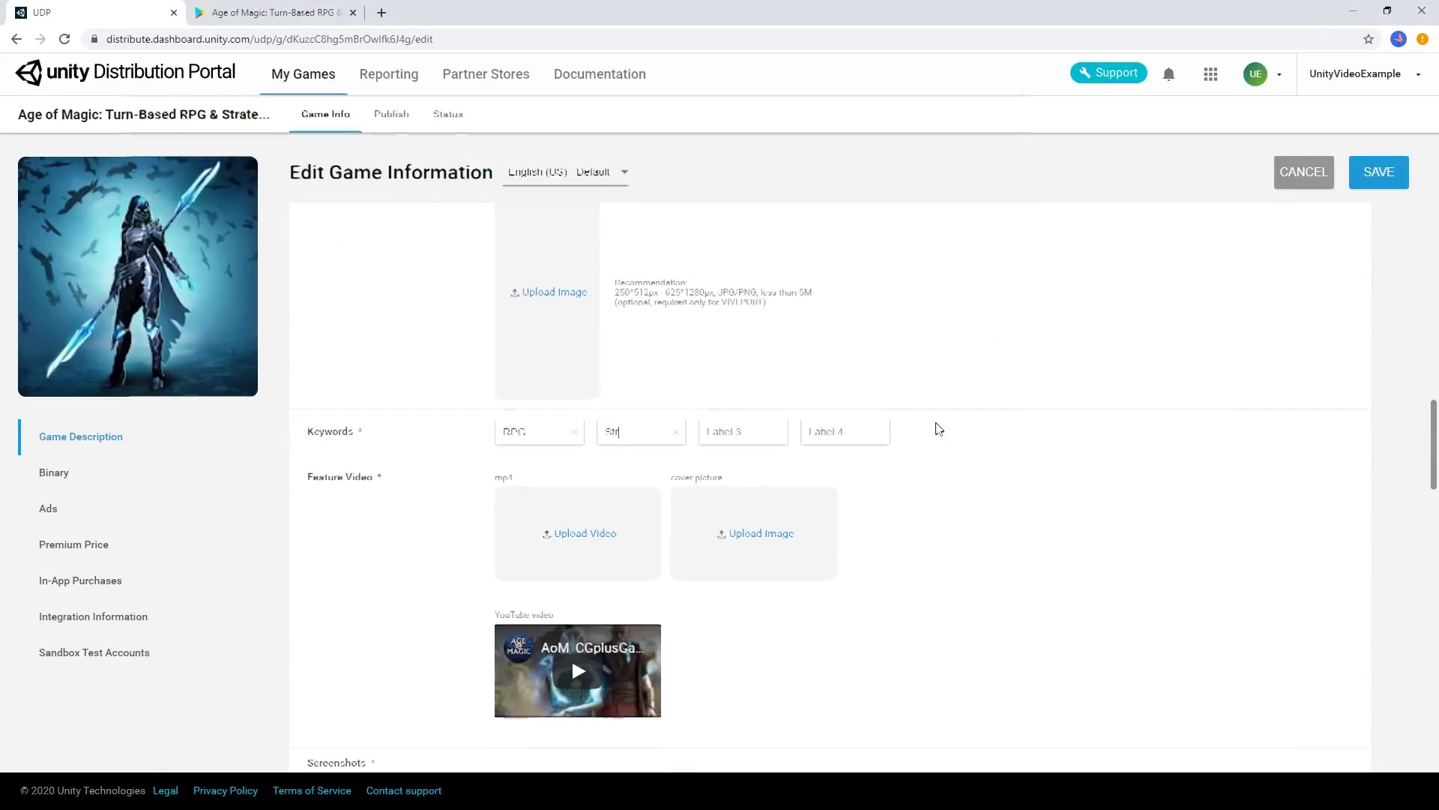
text(egy)
key(Tab)
text(Fantasy)
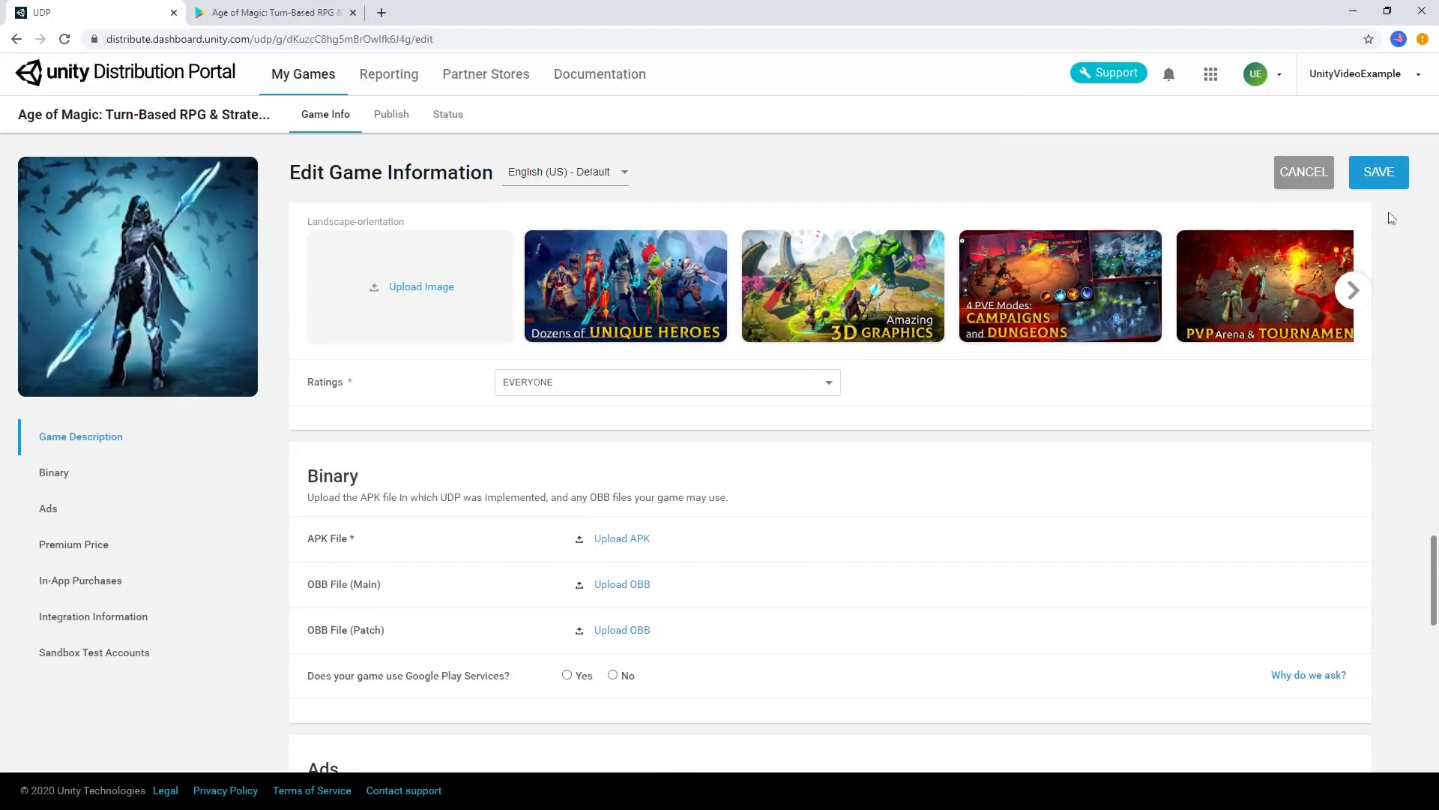
click(1378, 173)
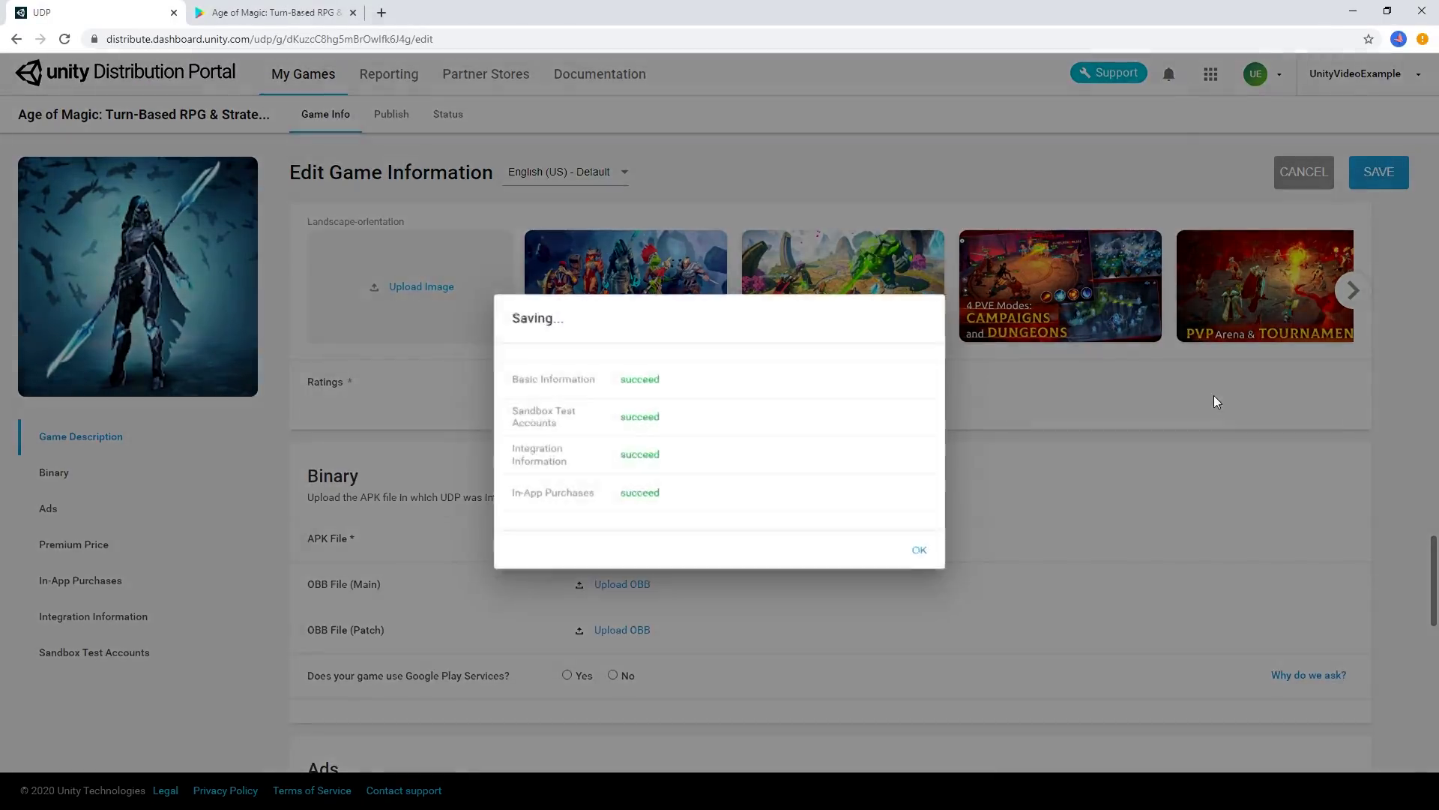
click(921, 551)
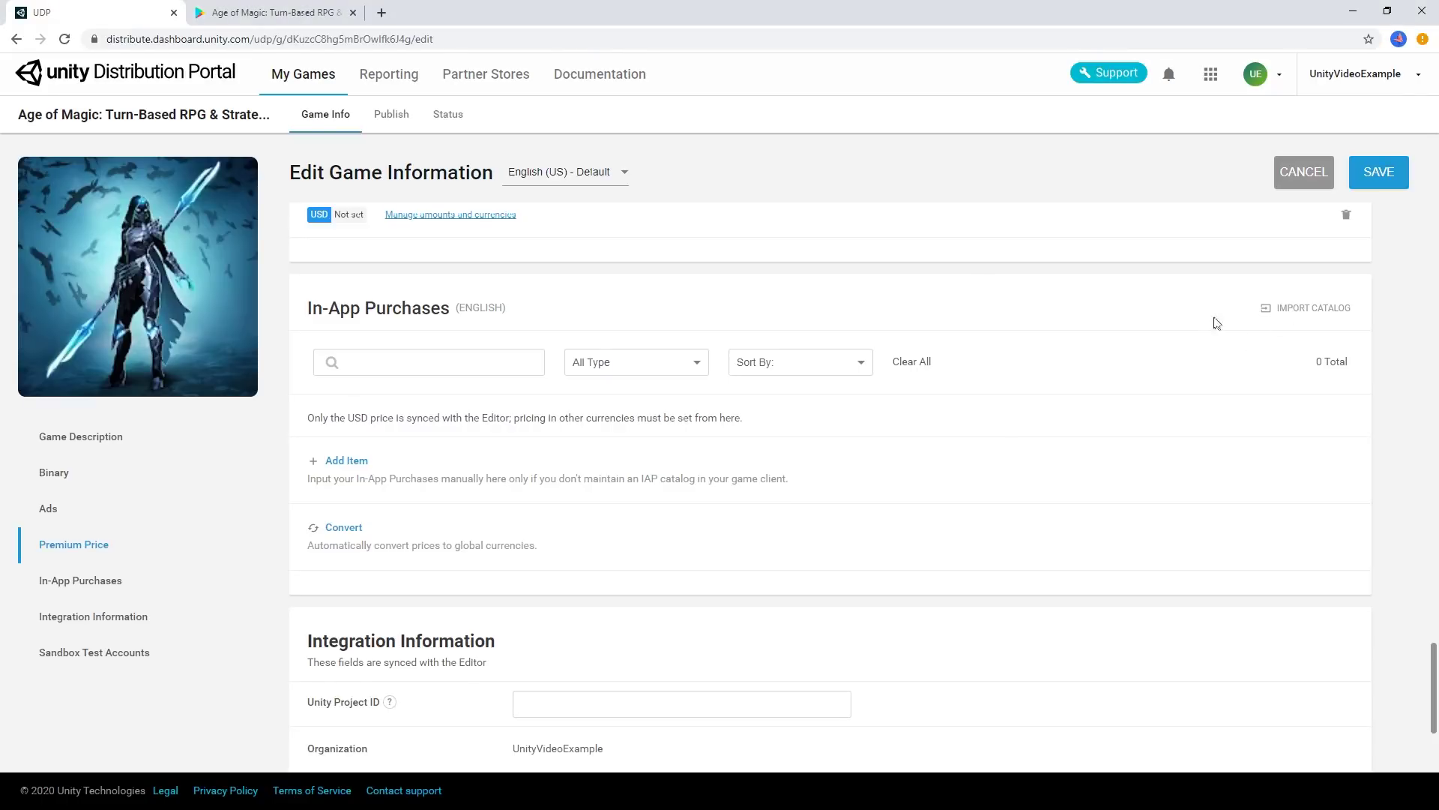
Open the IAP catalog bulk import, then cancel it and add an IAP item manually instead
scroll(1215, 321, up, 2)
scroll(1190, 325, down, 1)
scroll(1214, 357, down, 1)
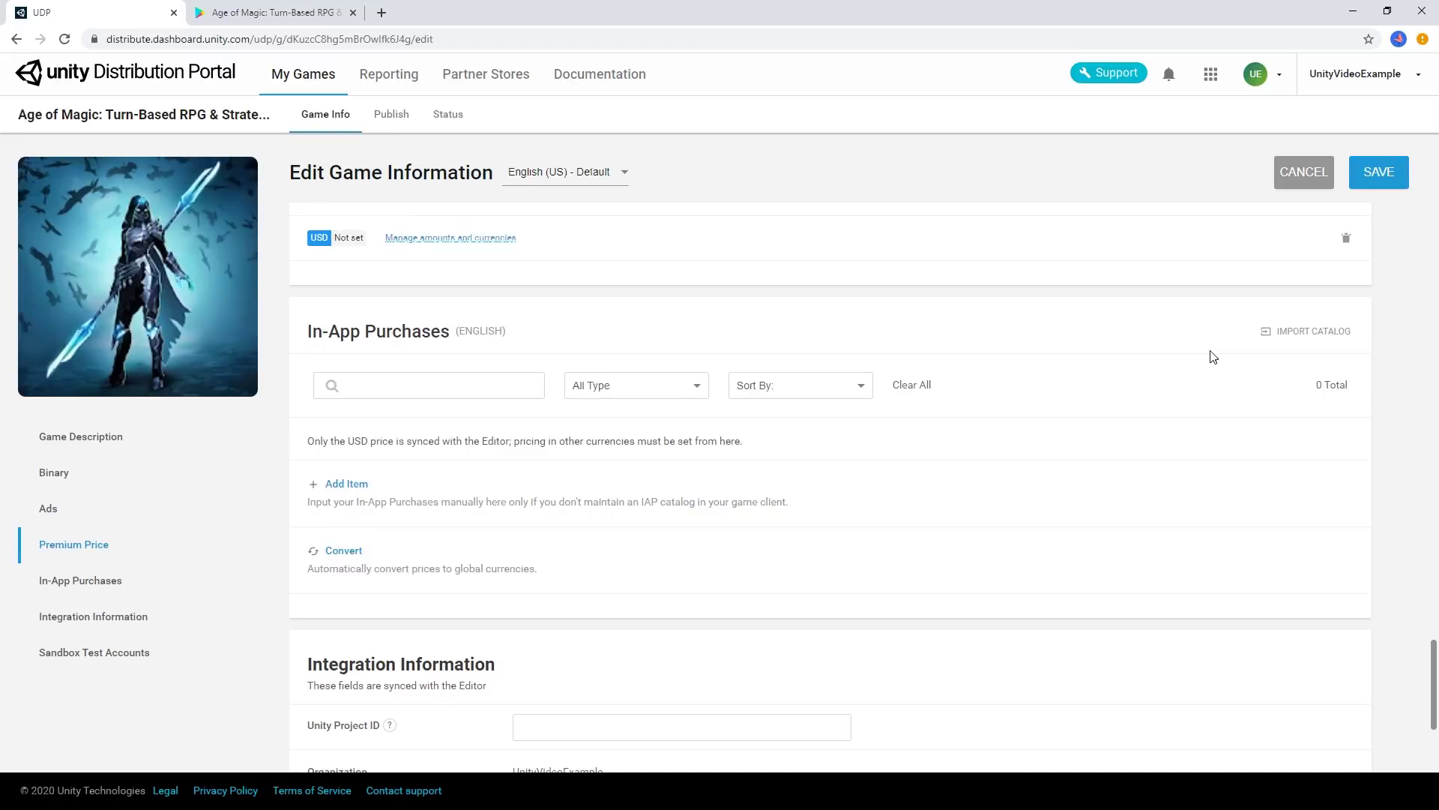
scroll(1214, 357, down, 1)
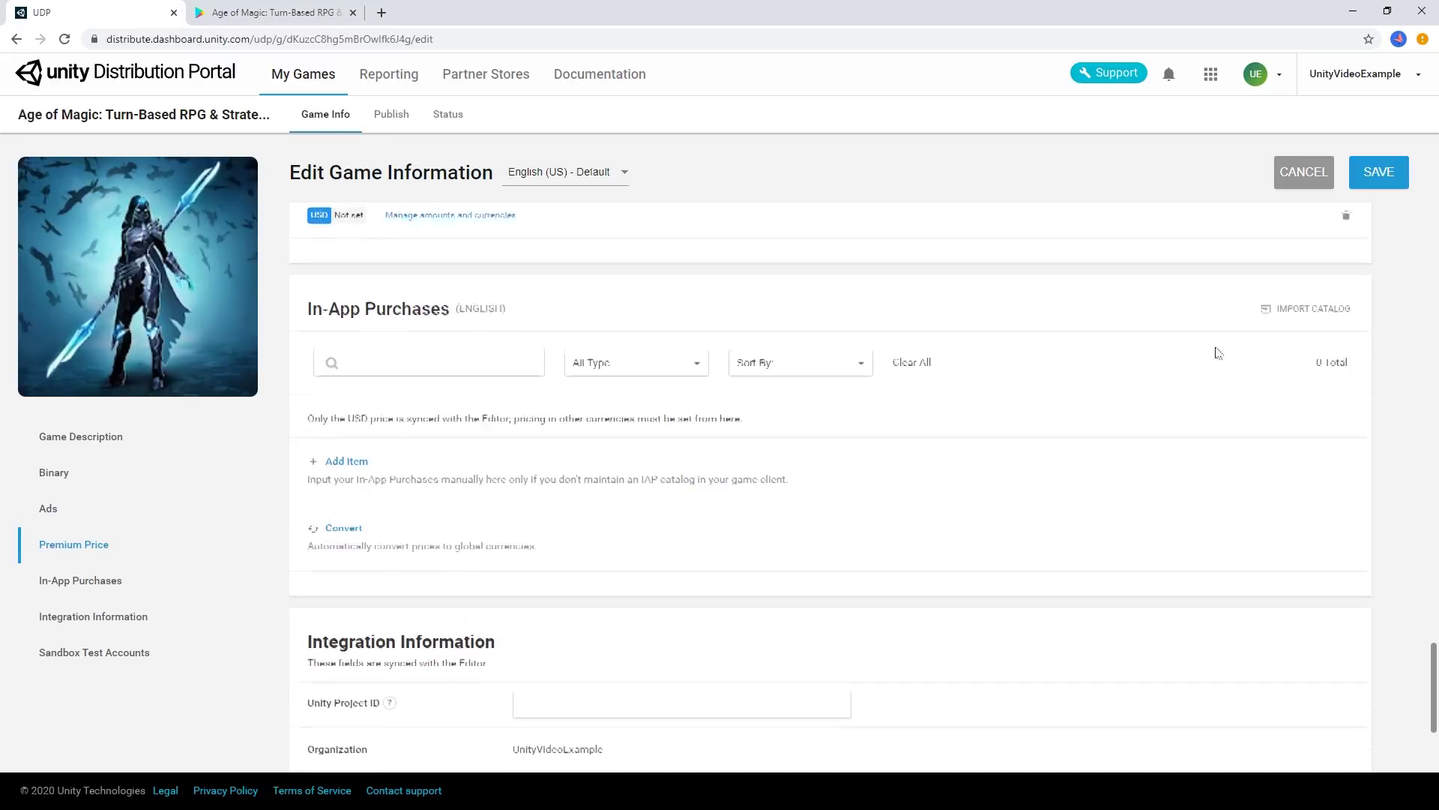
click(1304, 310)
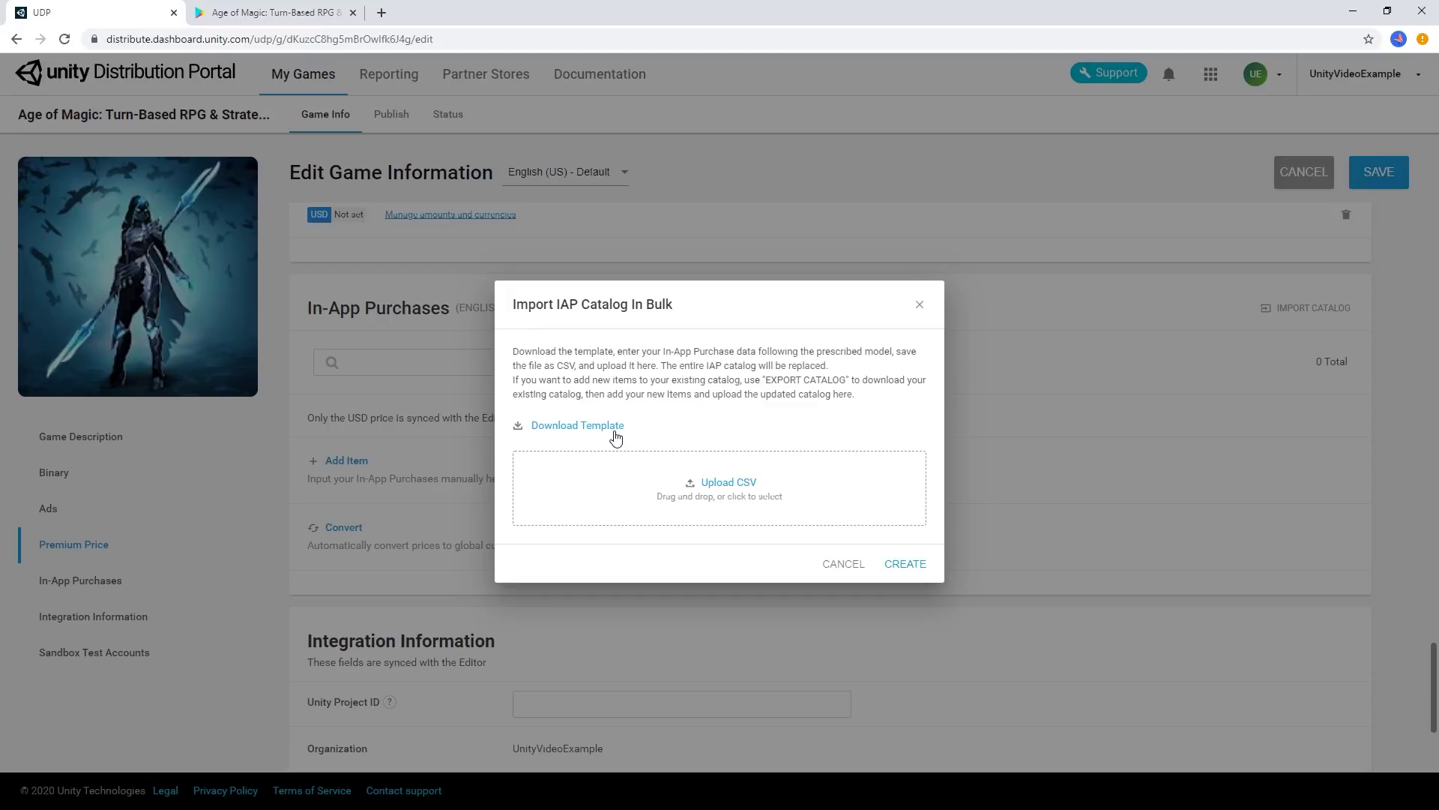
click(859, 564)
click(359, 462)
Add a consumable 'Fistful Of Gold' IAP (1.99 USD, '220 Gold') and save the game info
click(654, 326)
text(tstlul)
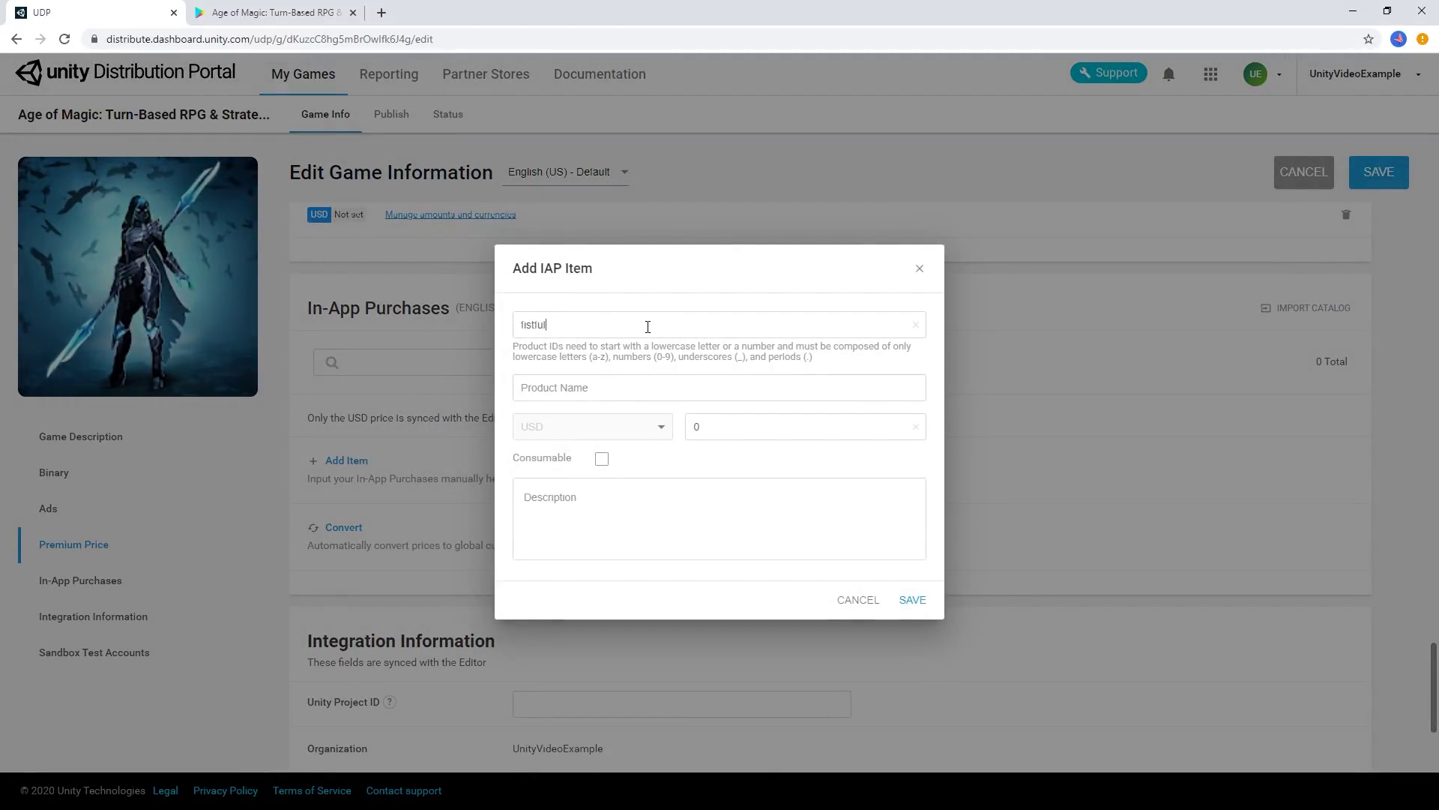
text(_of_gold)
click(629, 388)
text(Fistful Of Gold)
key(Tab)
text(1.99)
click(601, 459)
click(612, 515)
text(220 Gold)
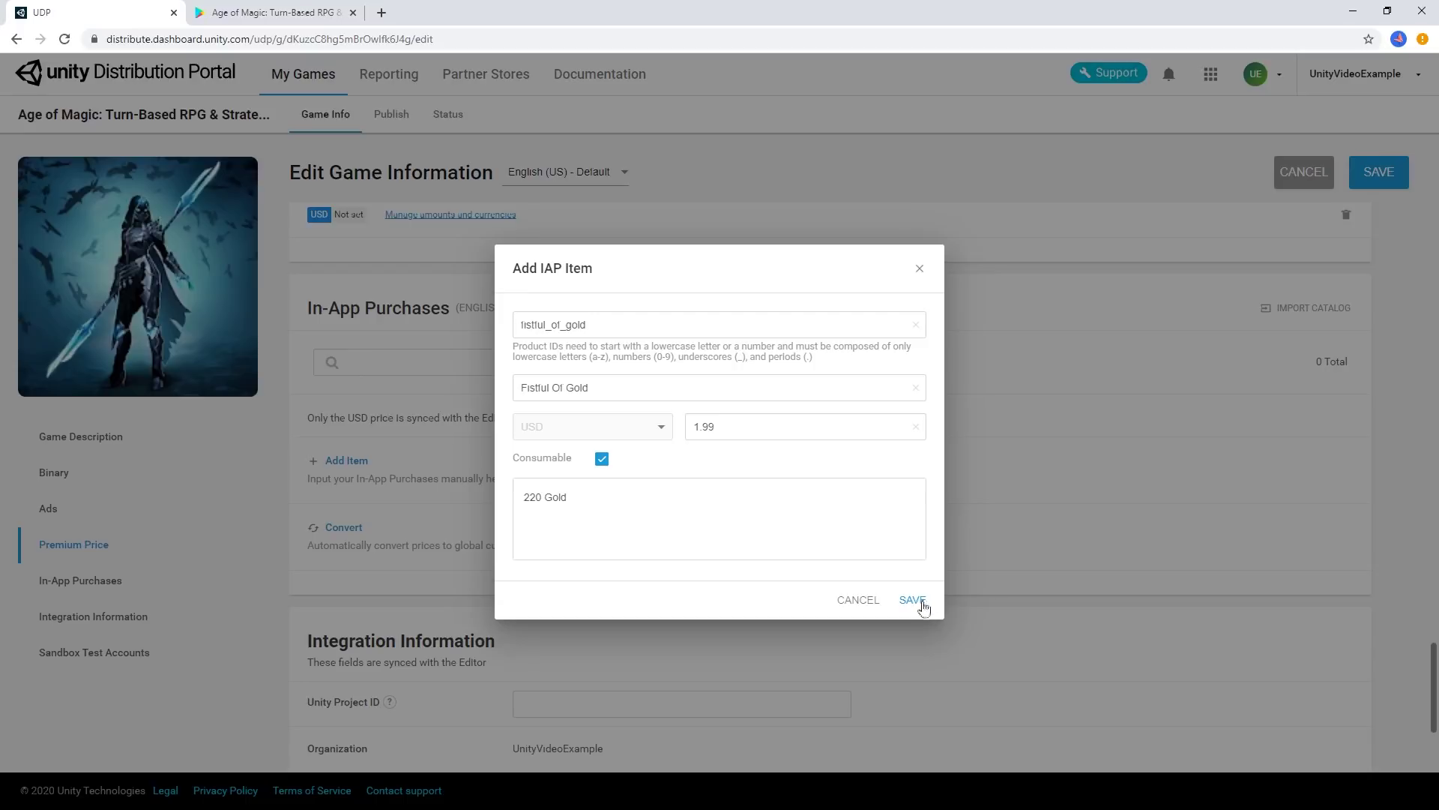
click(924, 607)
click(1392, 178)
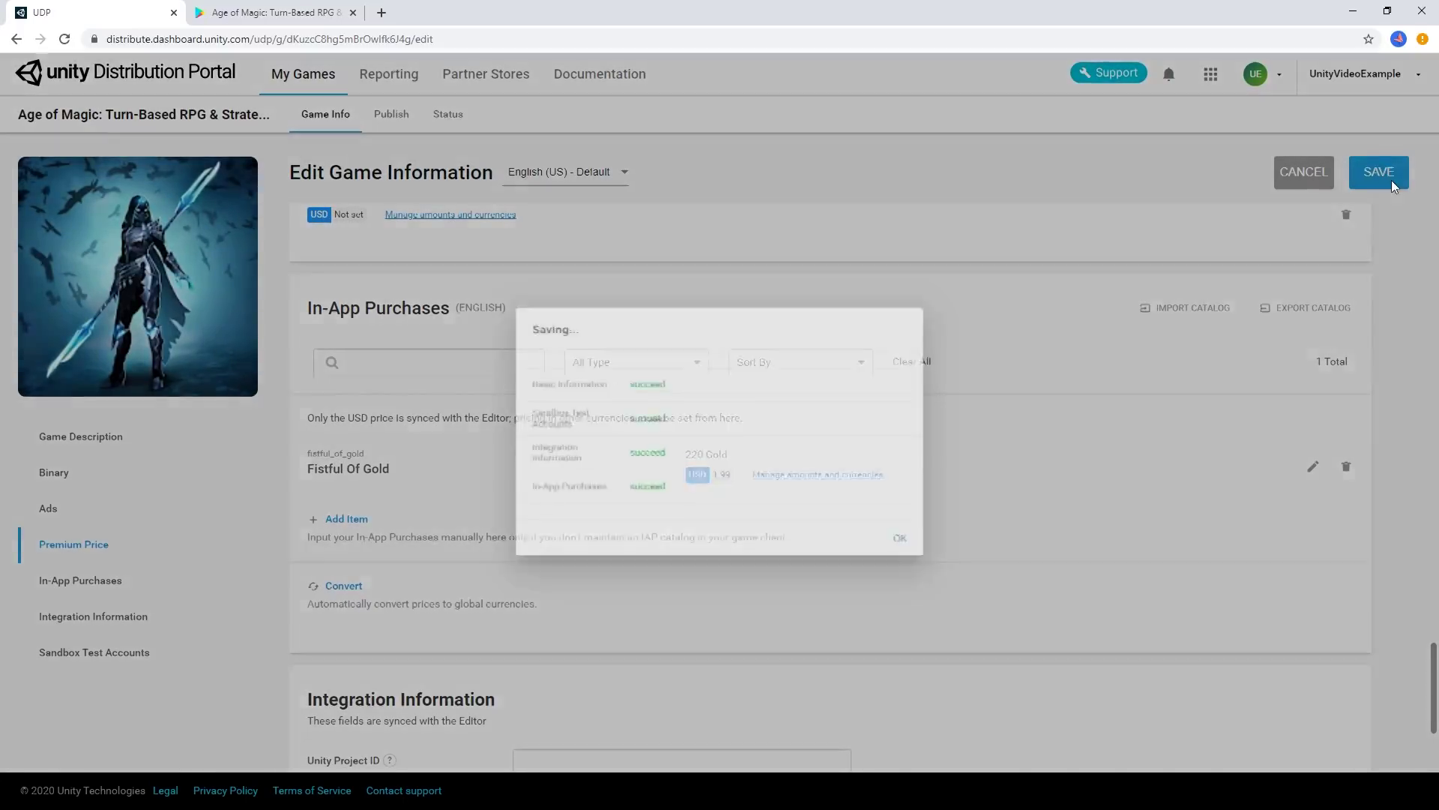
click(902, 538)
Select the game's Client ID value under Integration Information
scroll(1114, 355, down, 2)
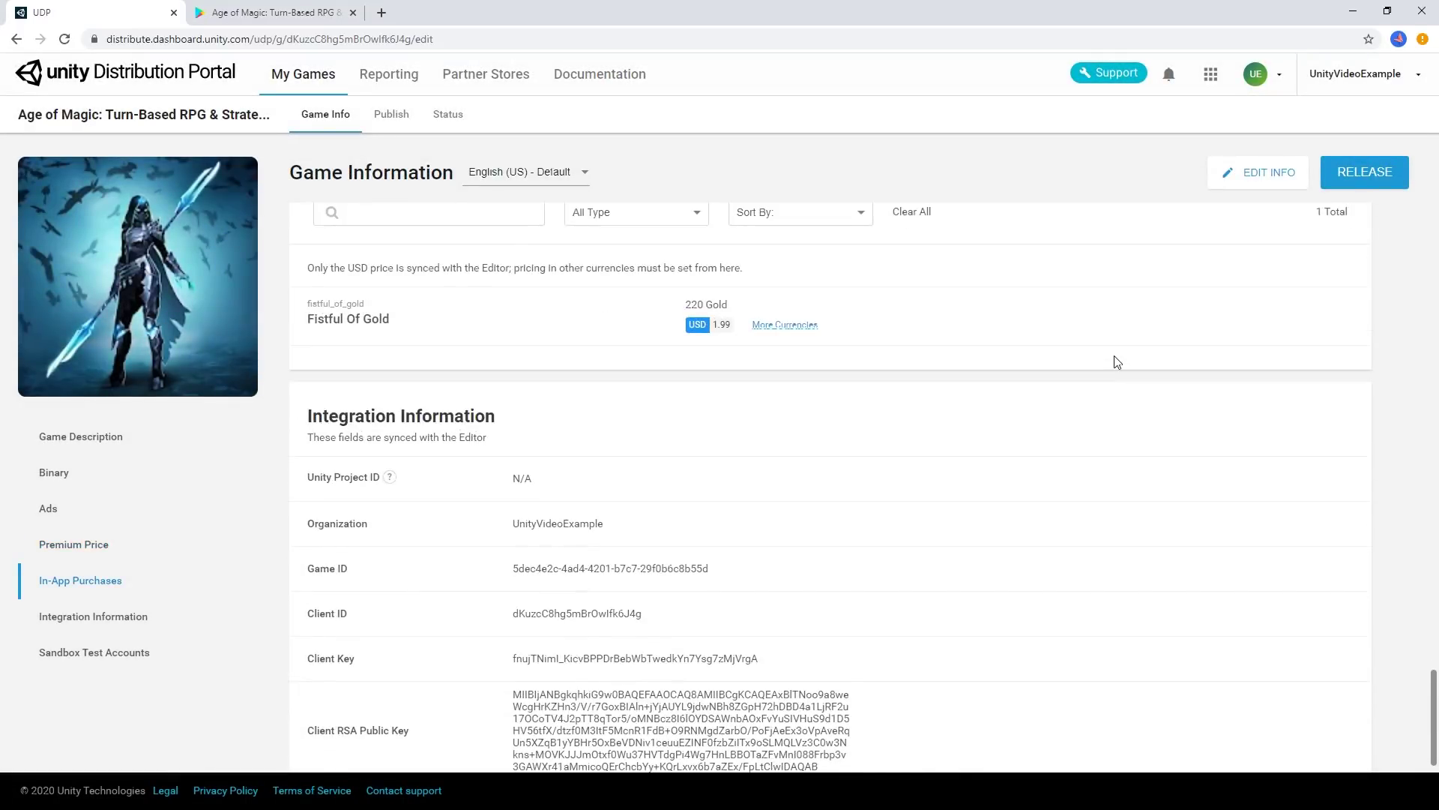
scroll(1114, 355, down, 3)
scroll(1114, 355, up, 1)
double_click(577, 464)
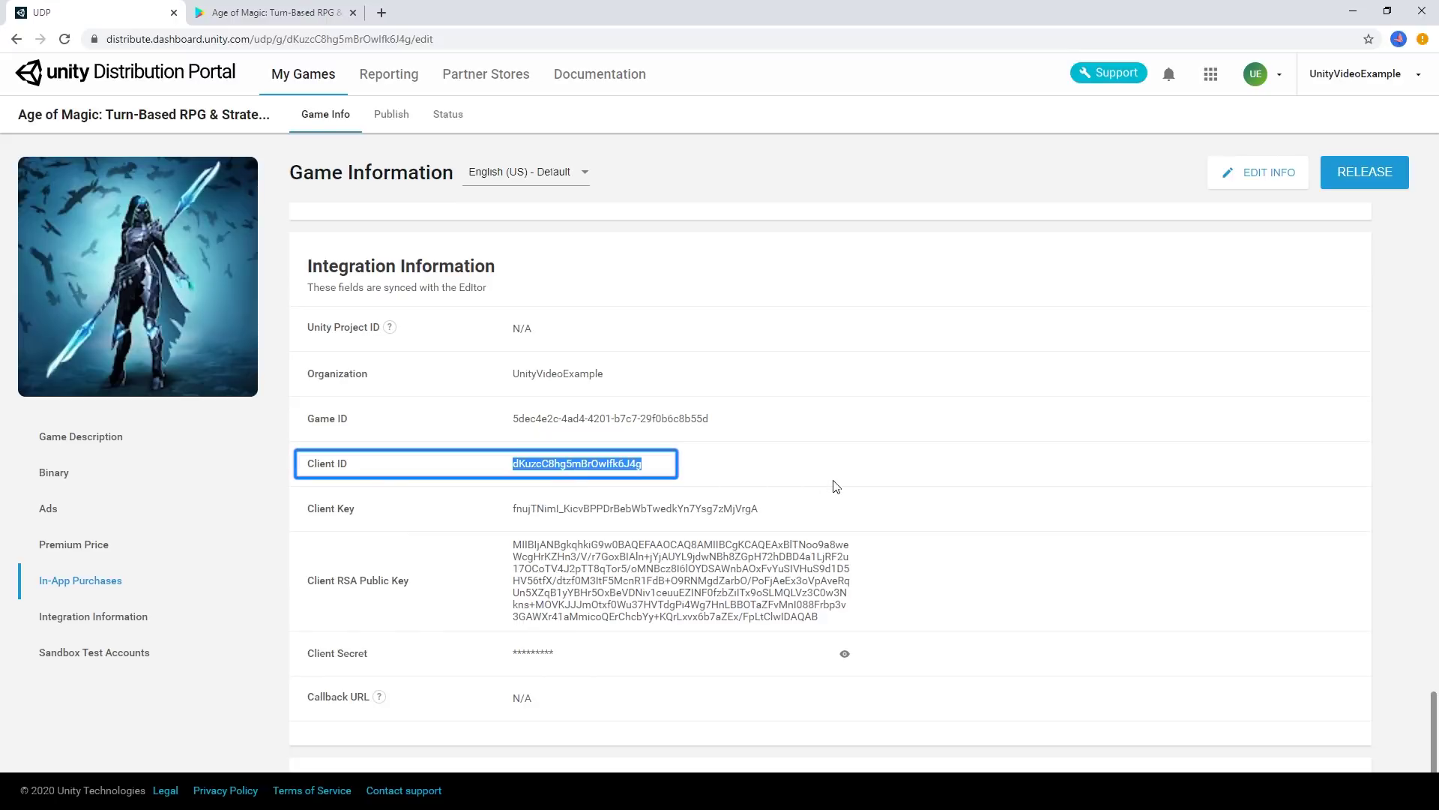
Paste the copied client ID into the UDP client ID field and link to the existing UDP client
key(alt+Tab)
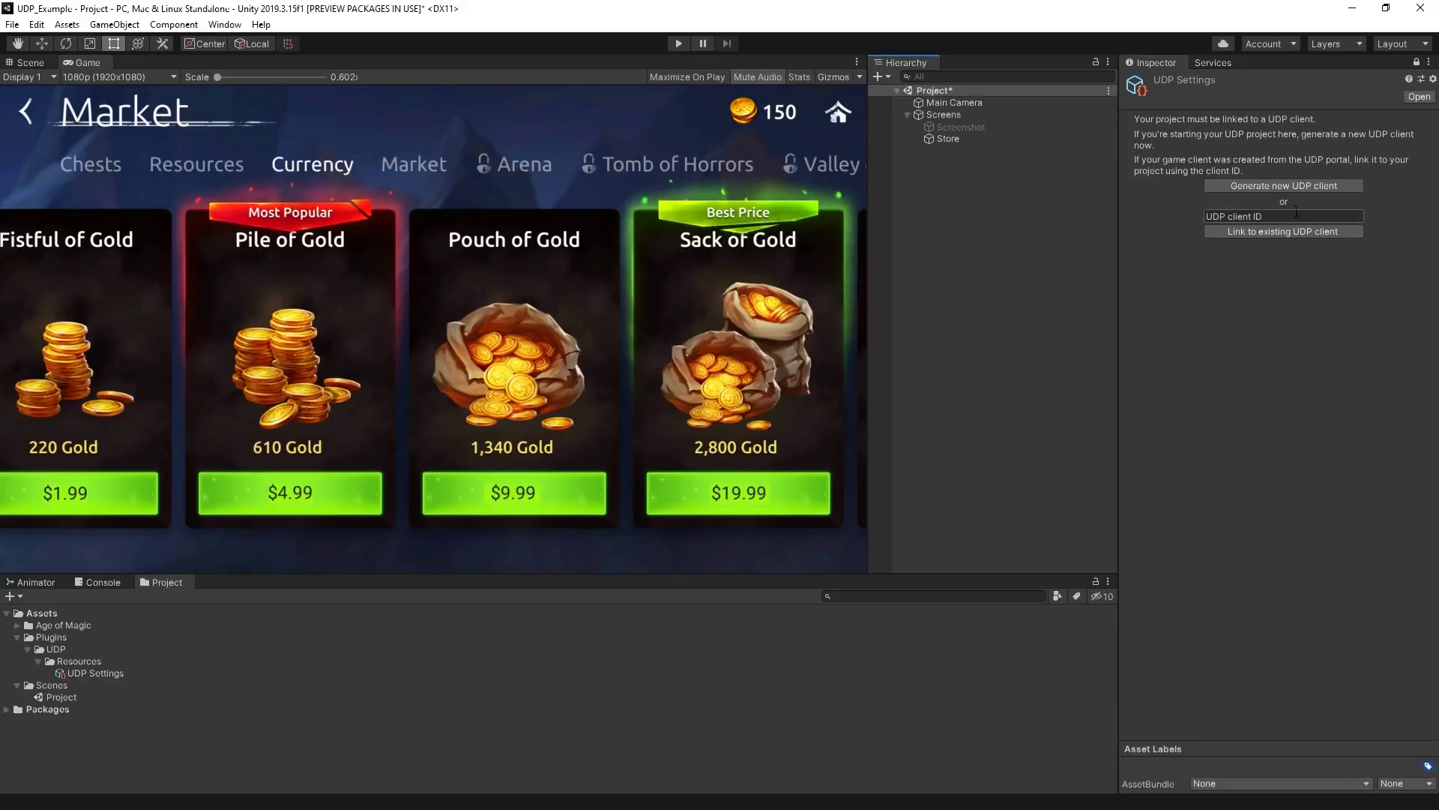
click(1297, 216)
text(dKuzcC8hg5mBrOwlfk6J4g)
click(1254, 231)
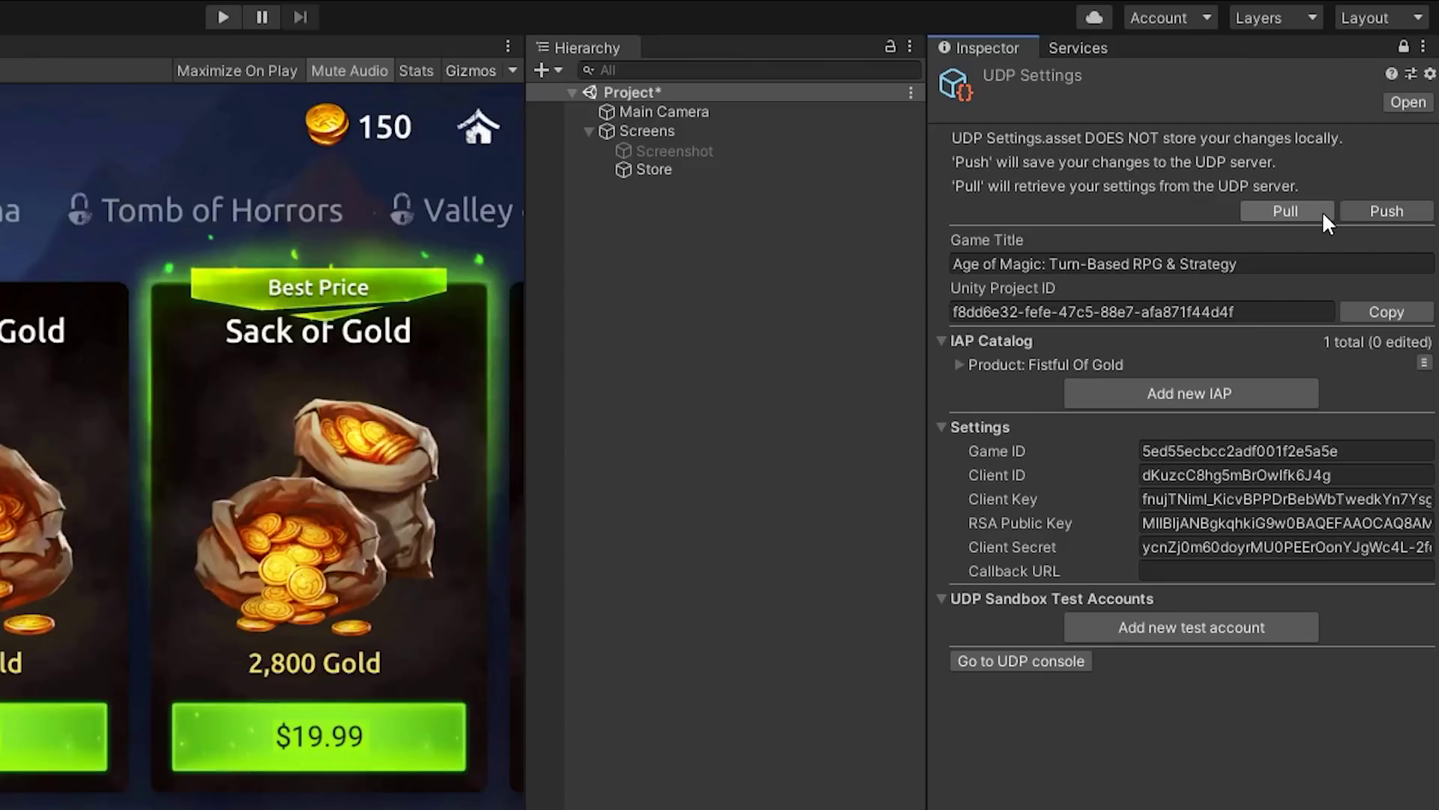
Add the Pile Of Gold product: ID pile_of_gold, price 4.99, description 'RPG Gold'
click(1188, 392)
click(1209, 412)
text(pile_of_gold)
key(Tab)
text(Pile Of Gold)
key(Tab)
text(4.99)
key(Tab)
text(RPG Gold)
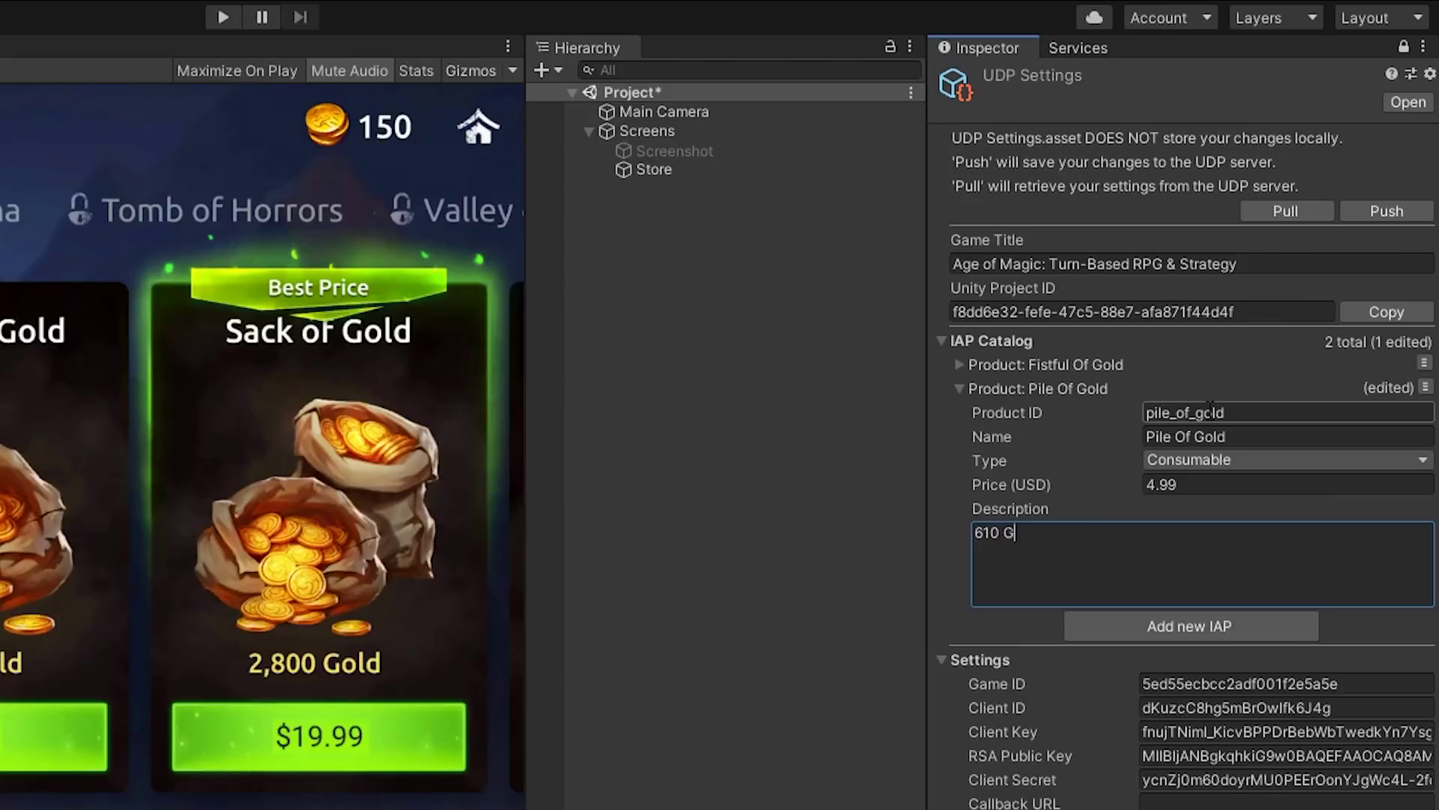
Add the Pouch Of Gold product: ID pouch_of_gold, price 9.99, description '1,340 Gold'
click(1188, 626)
click(1209, 436)
text(pouch_of_gold)
key(Tab)
text(Pouch Of Gold1,340 Gold)
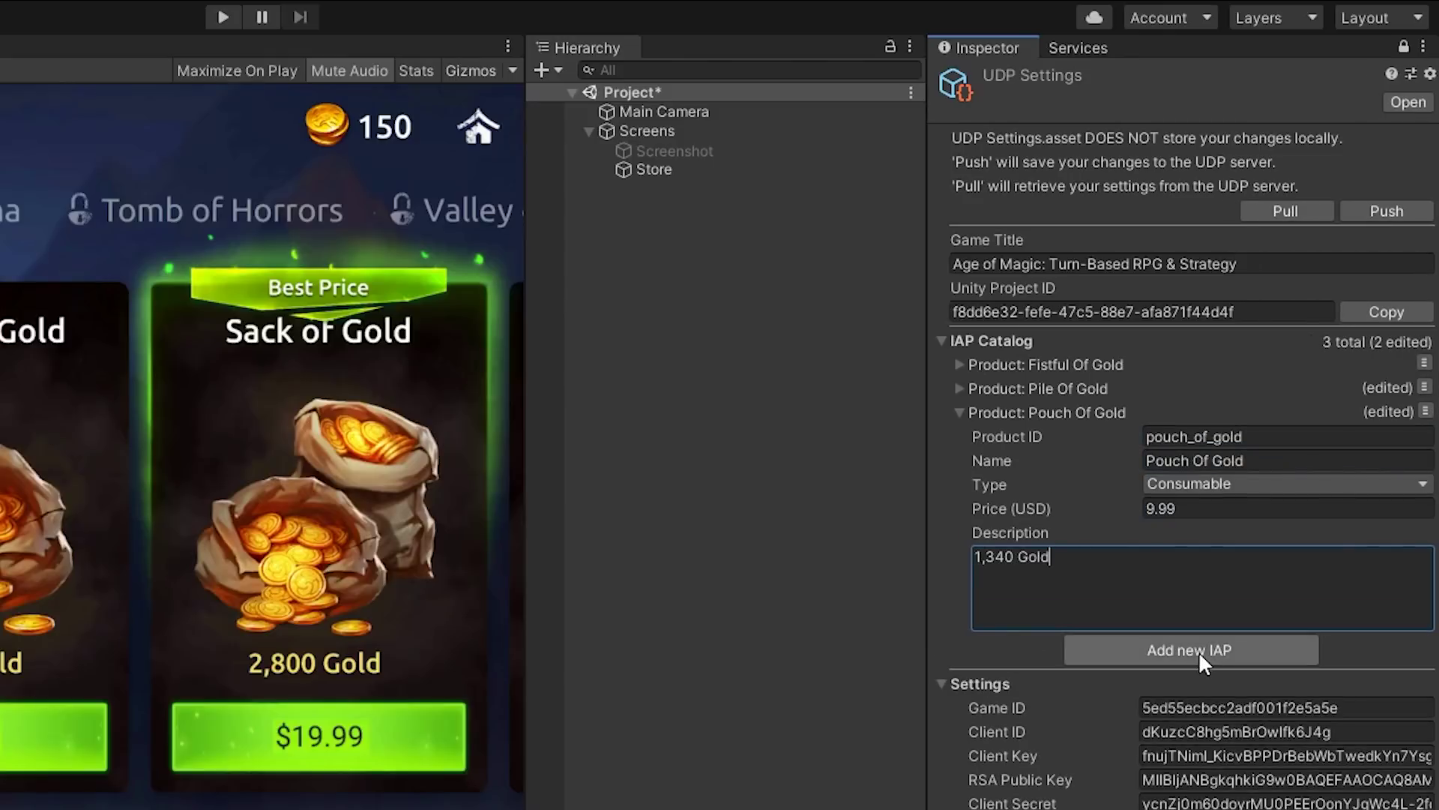
Add Sack Of Gold (sack_of_gold, 19.99, '2,800 Gold') and push the catalog to UDP
click(1190, 650)
click(1209, 461)
text(sack_of_gold	Sack Of Gold	19.99)
key(Tab)
text(2,800 Gold)
click(959, 436)
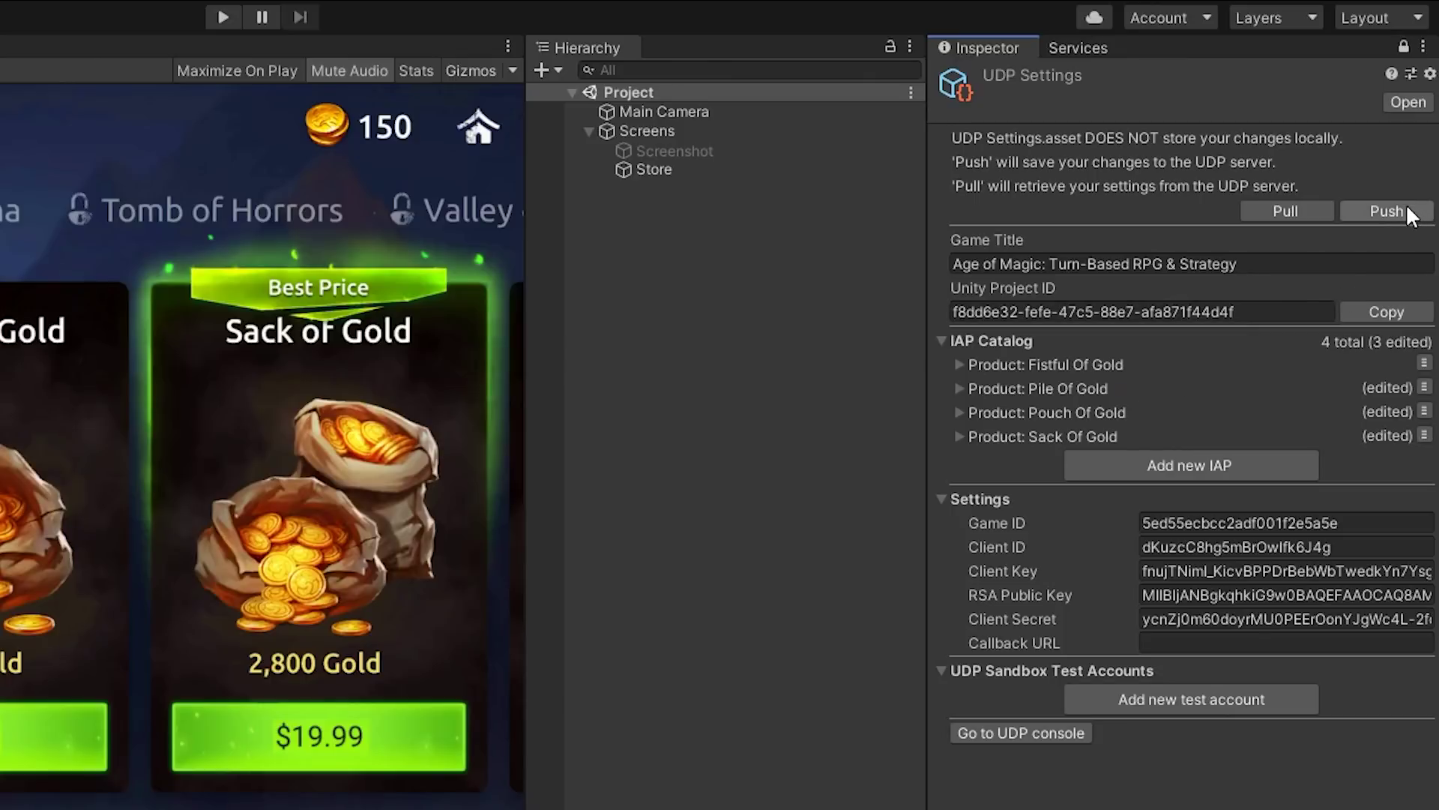
click(1387, 211)
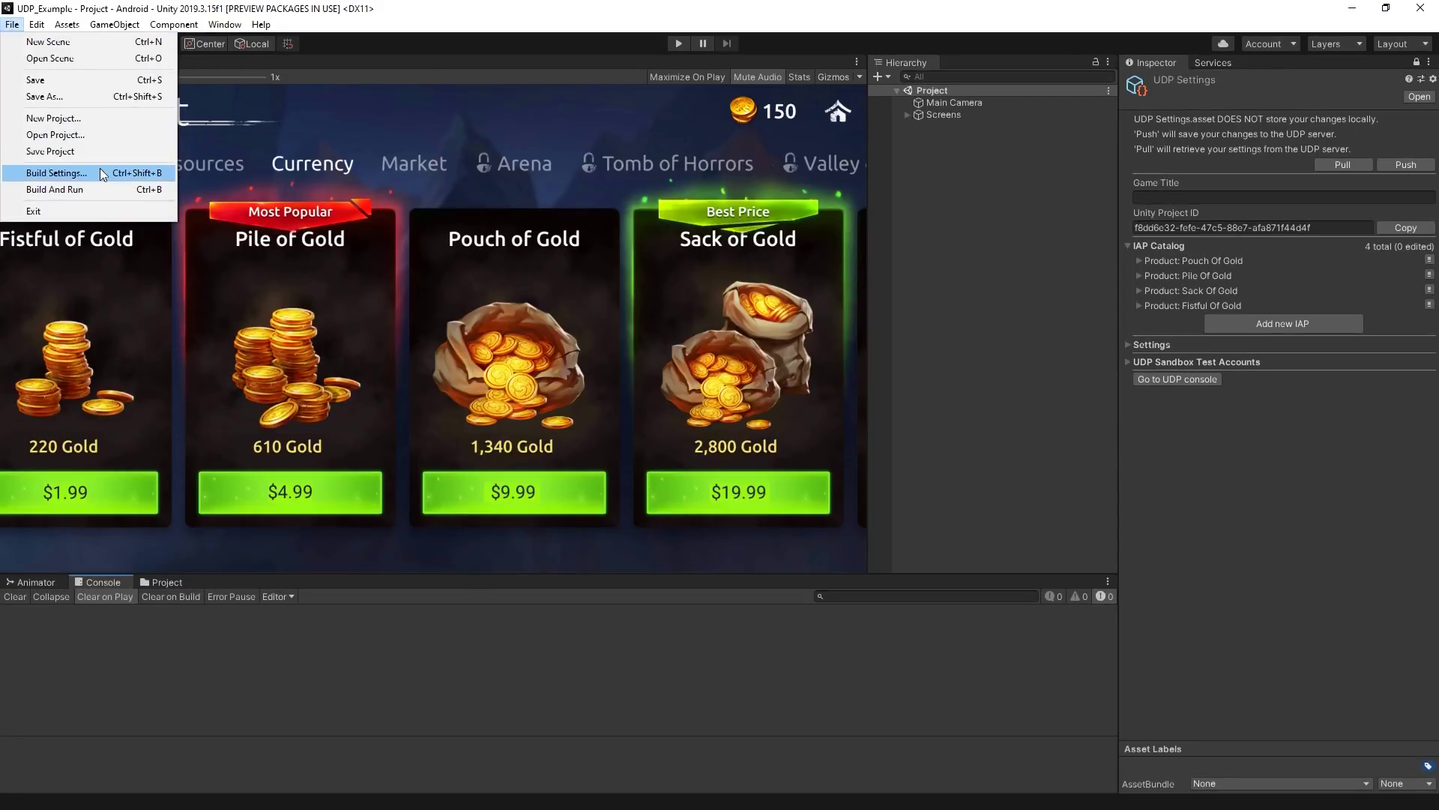
Build the Android package from Build Settings and confirm its save location
click(75, 170)
click(904, 560)
click(922, 718)
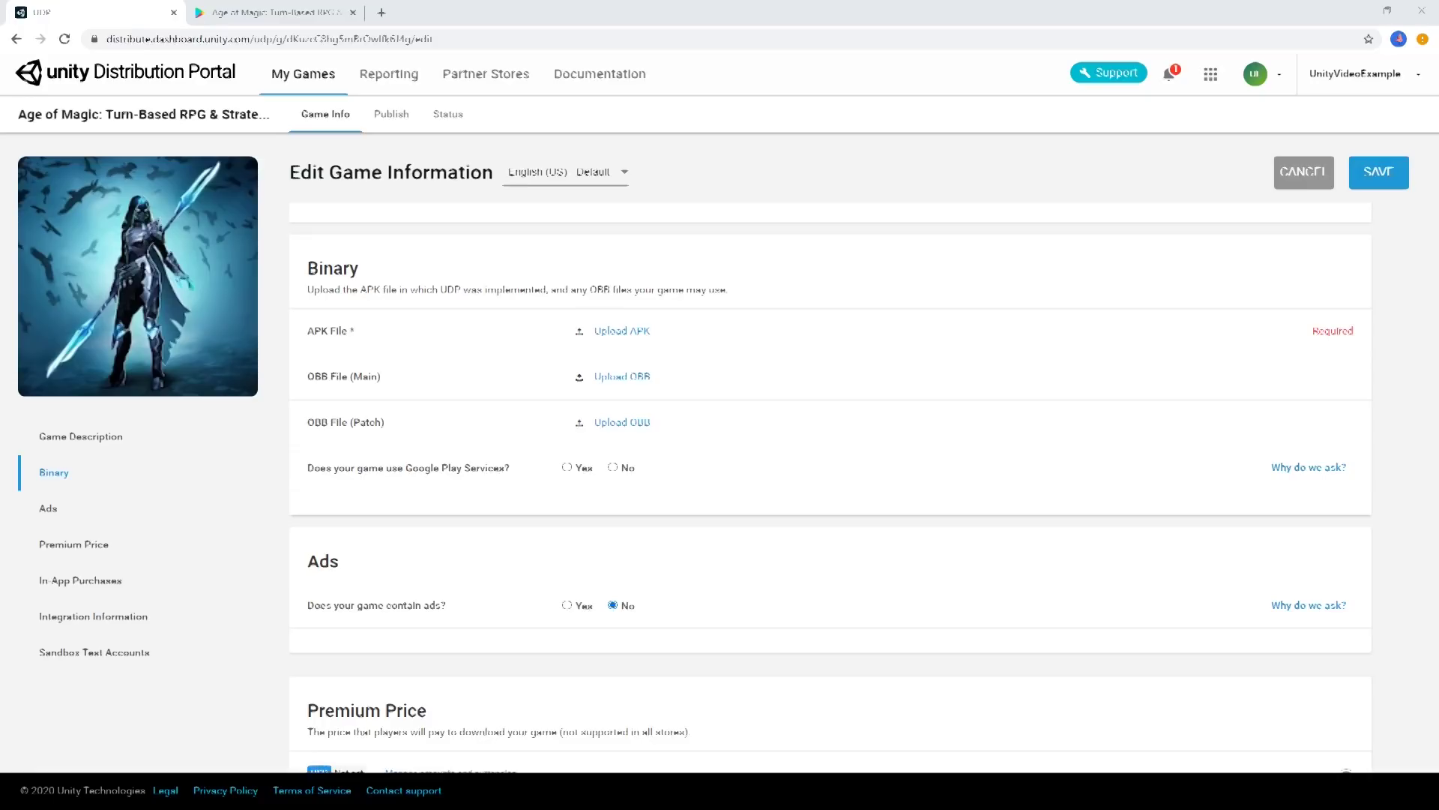
Upload age_of_magic.apk, edit the release notes, set Google Play Services to No, and save
click(629, 341)
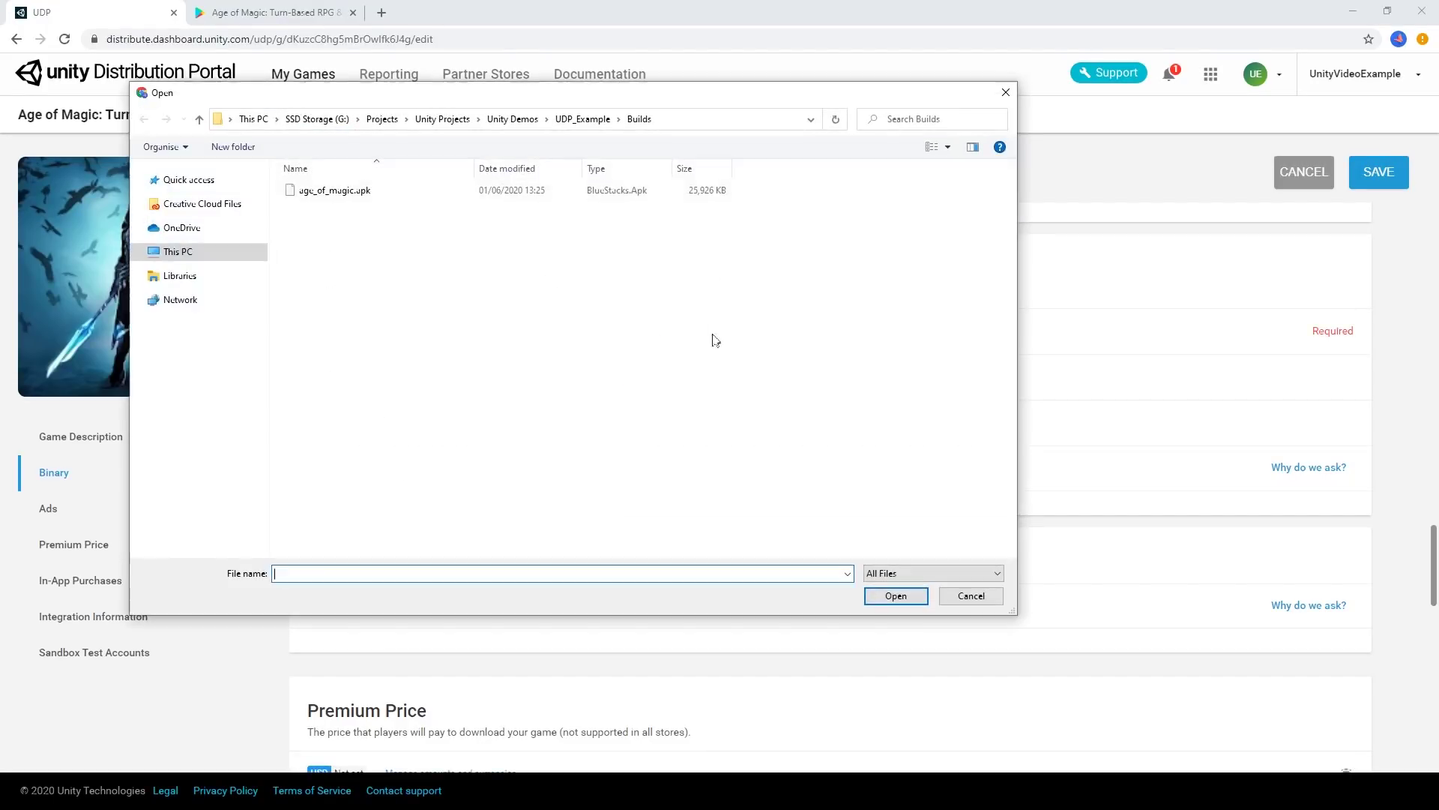
double_click(441, 200)
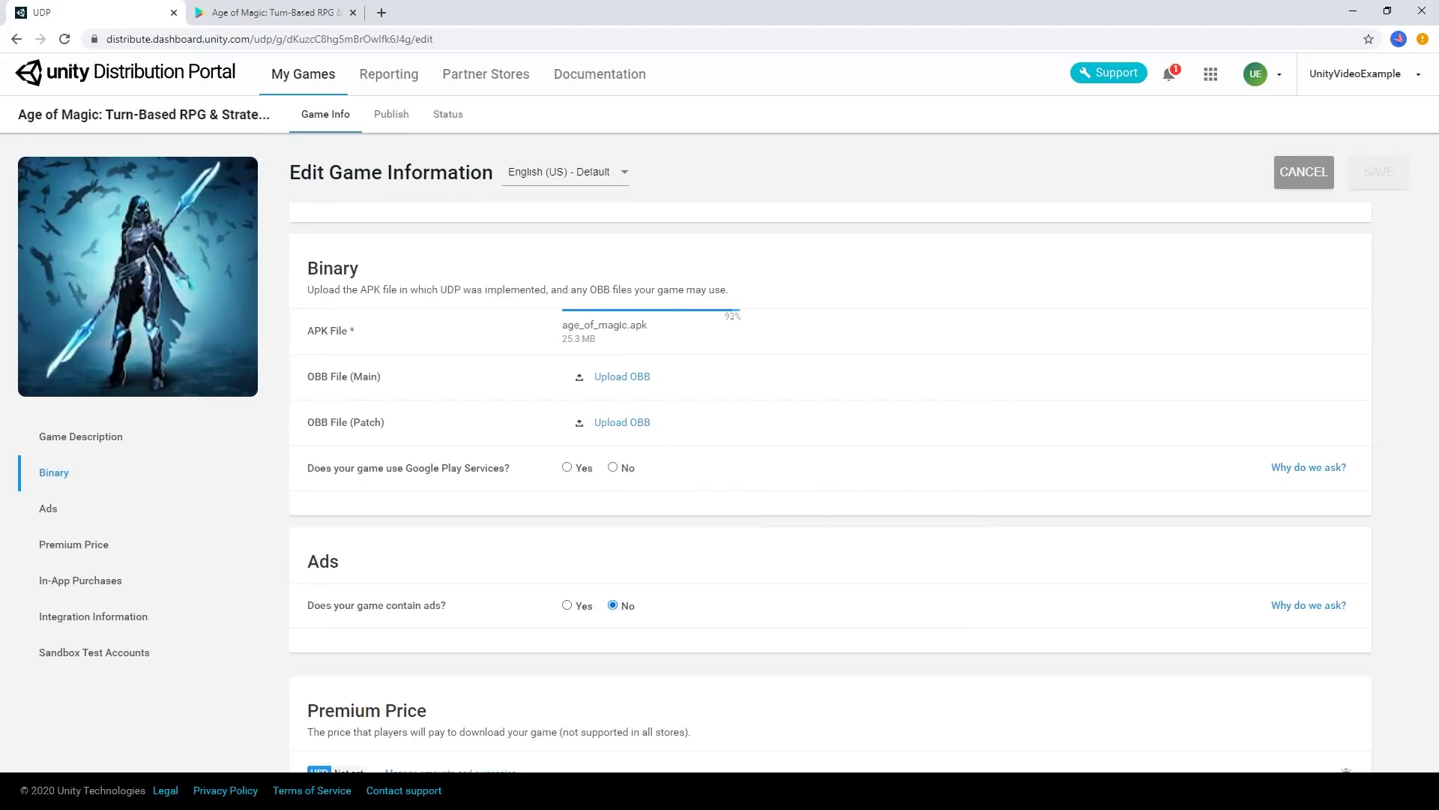
click(650, 488)
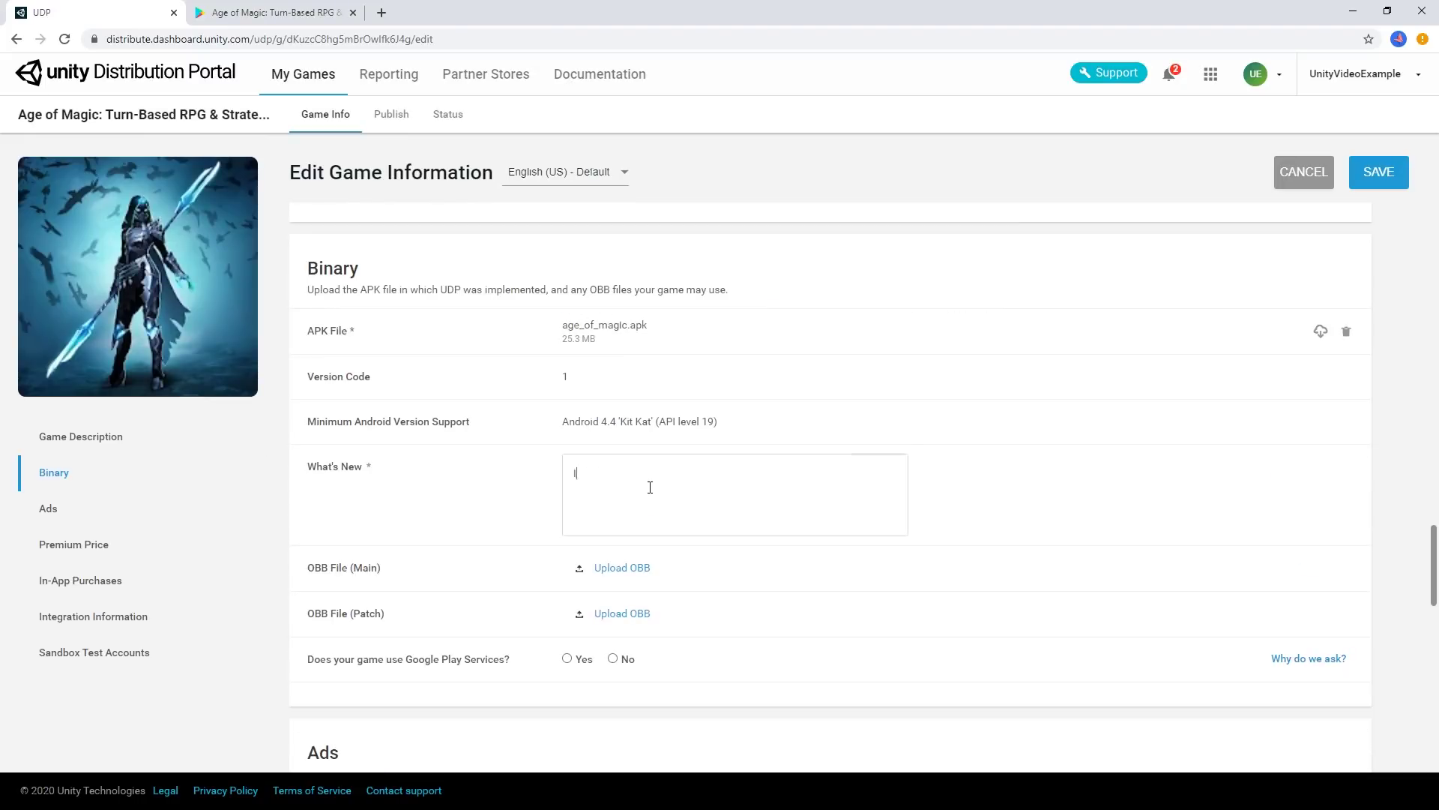
click(614, 659)
click(1378, 172)
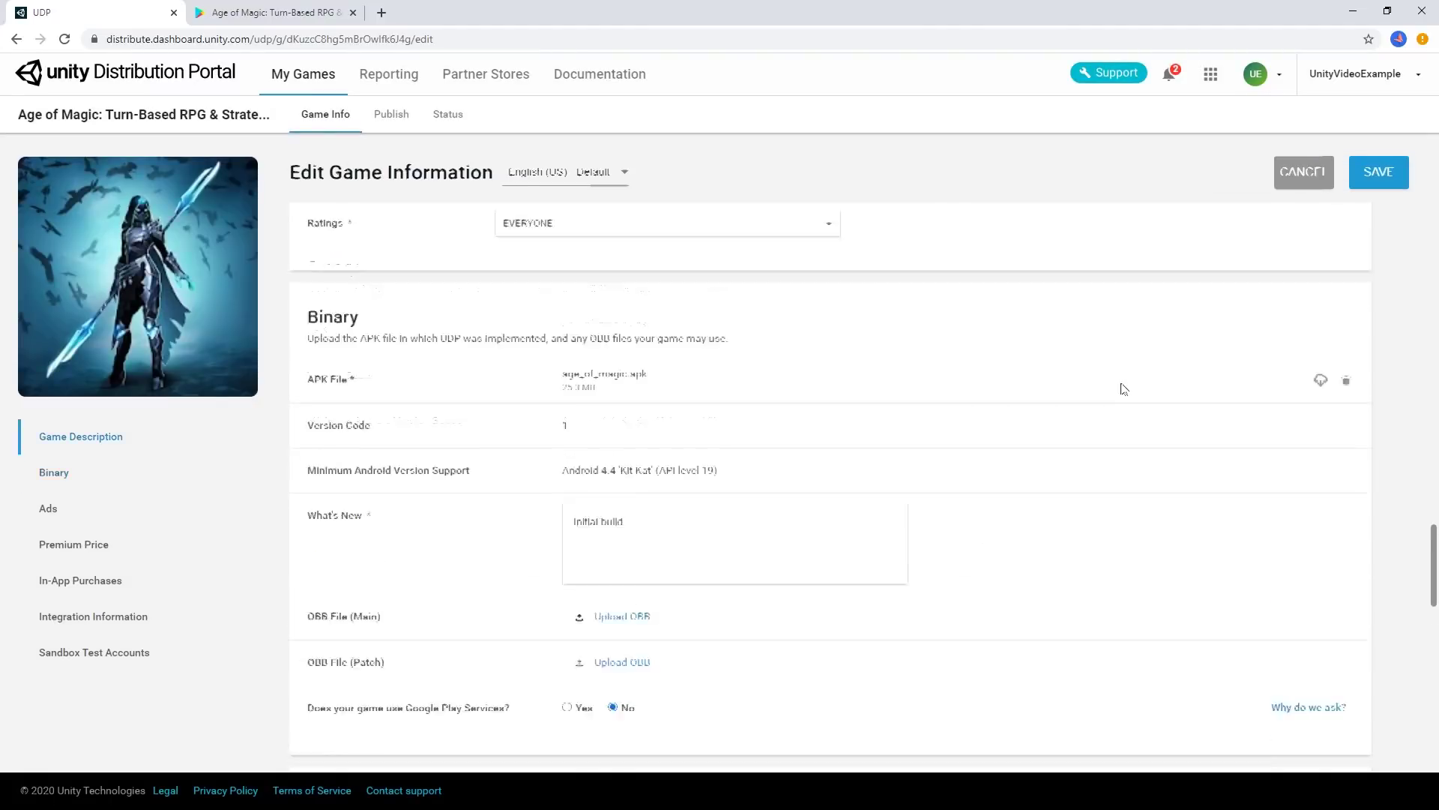
Reopen edit mode and inspect Pouch Of Gold's prices in the In-App Purchases section
scroll(1120, 389, down, 7)
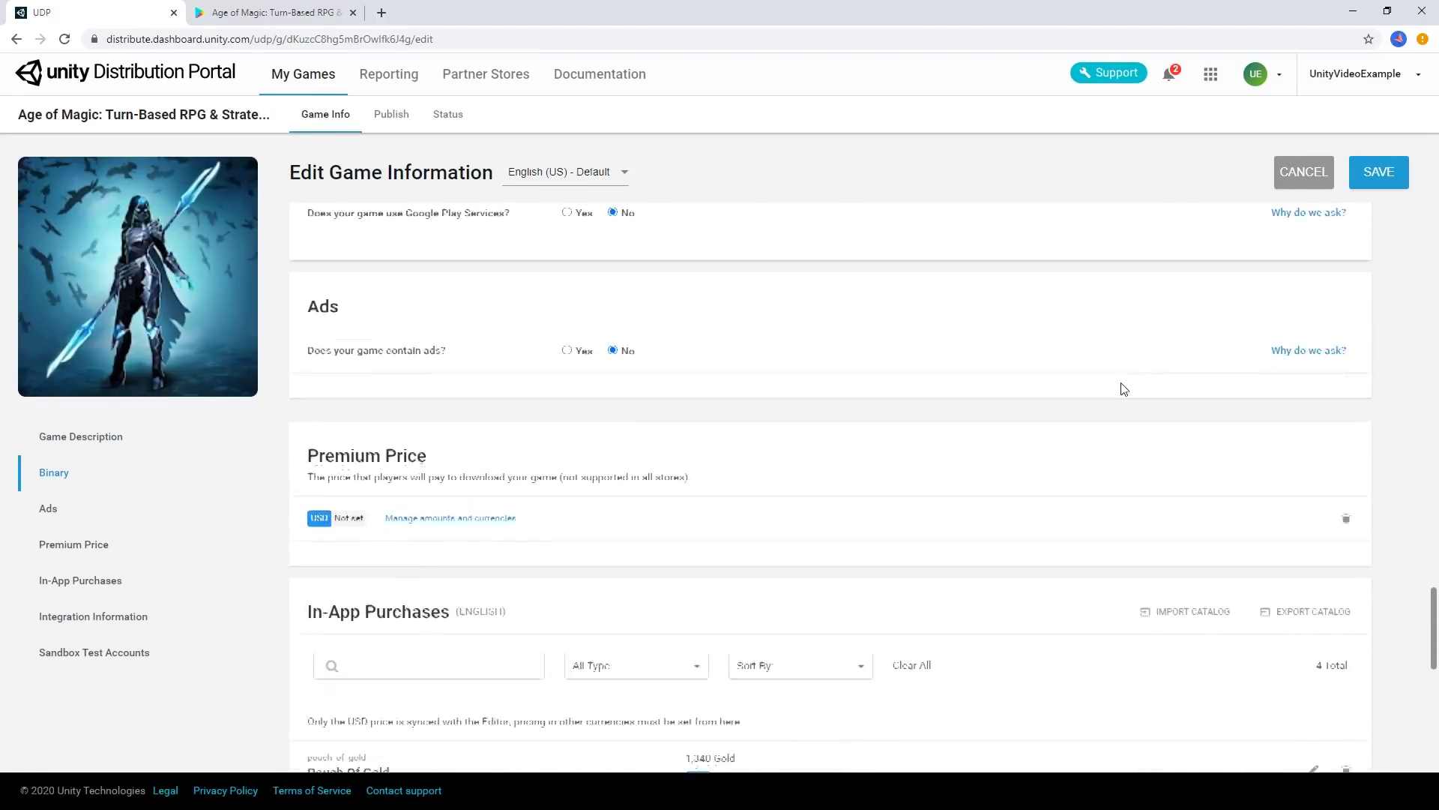
scroll(1121, 389, down, 5)
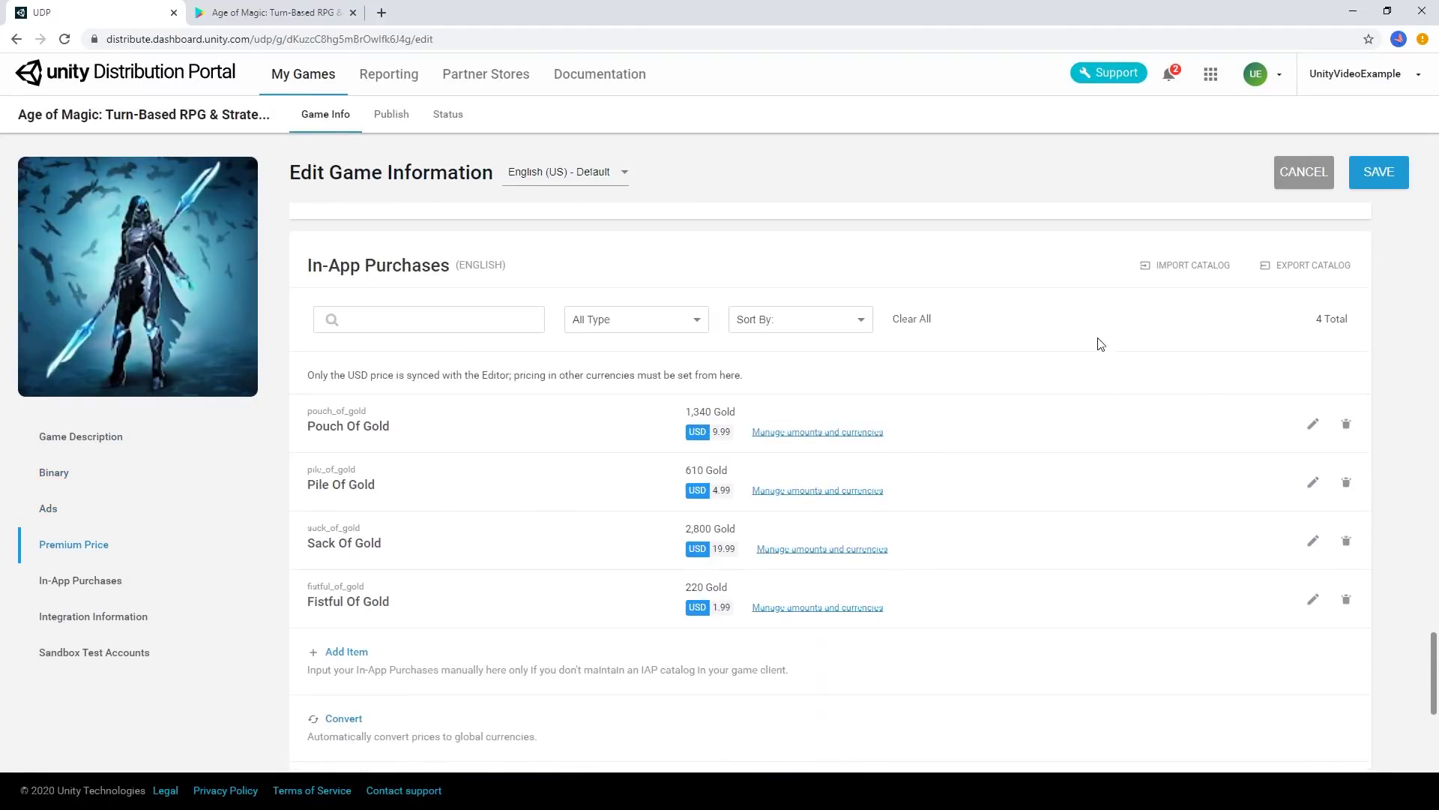
scroll(1114, 347, down, 2)
scroll(1125, 312, up, 2)
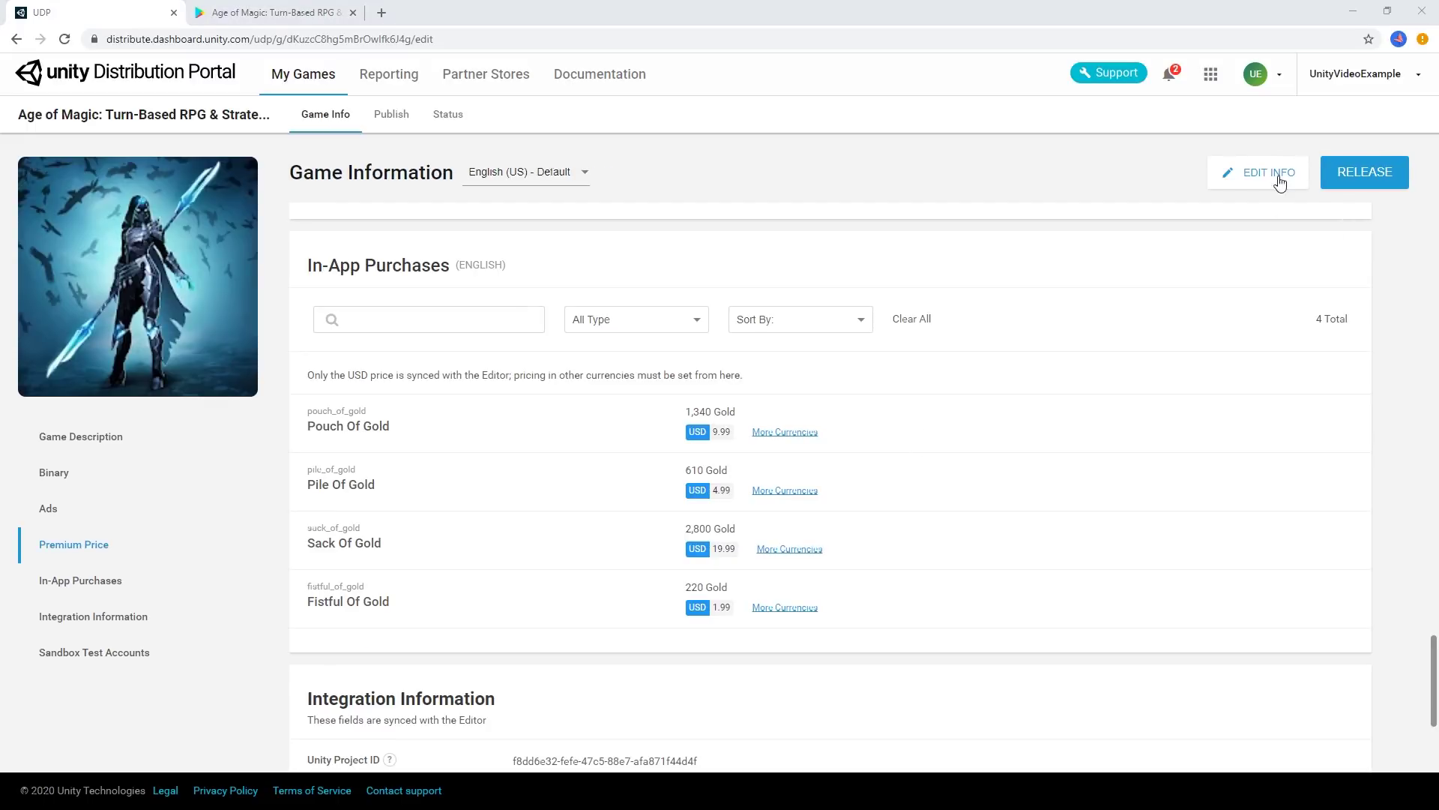
click(1279, 180)
scroll(848, 372, down, 1)
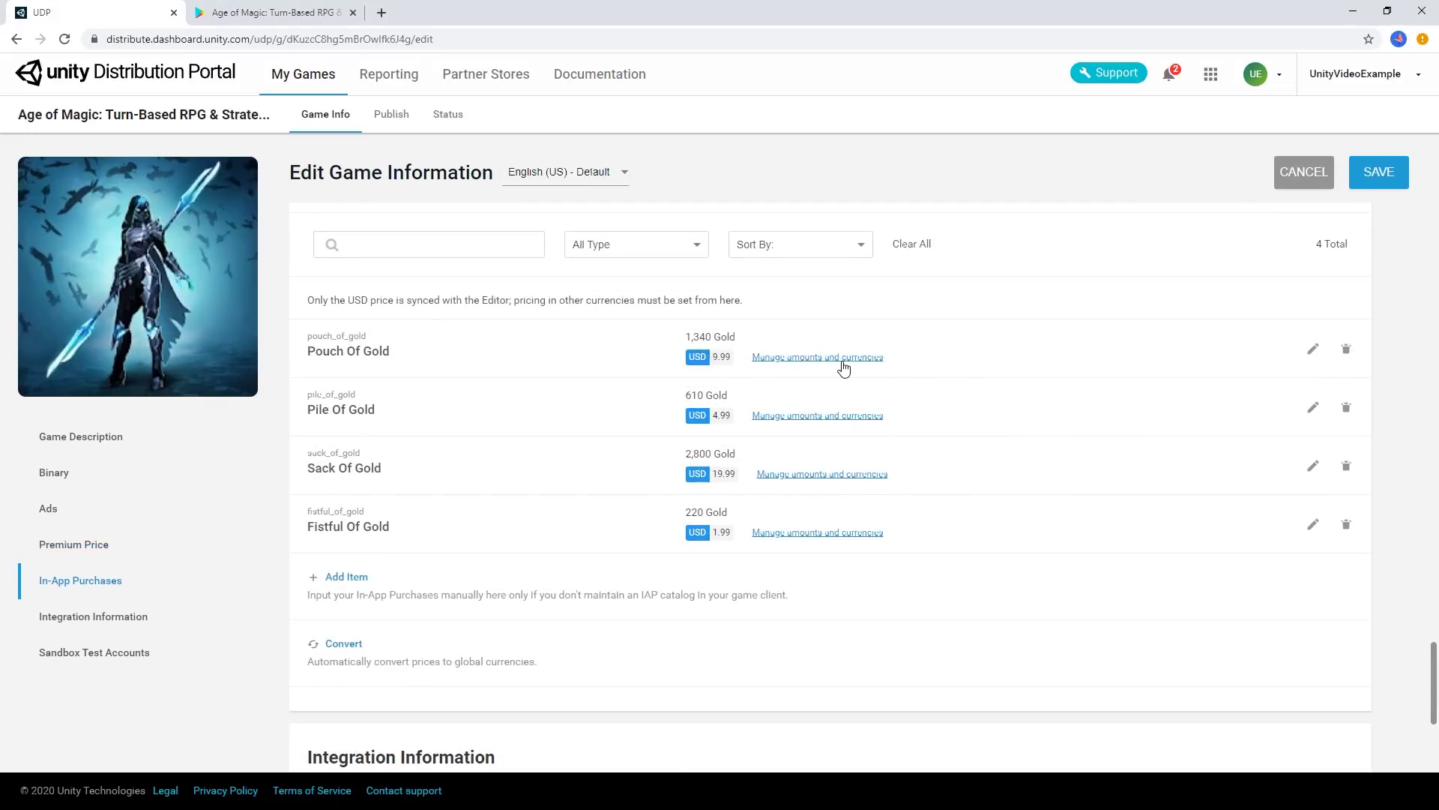
click(844, 358)
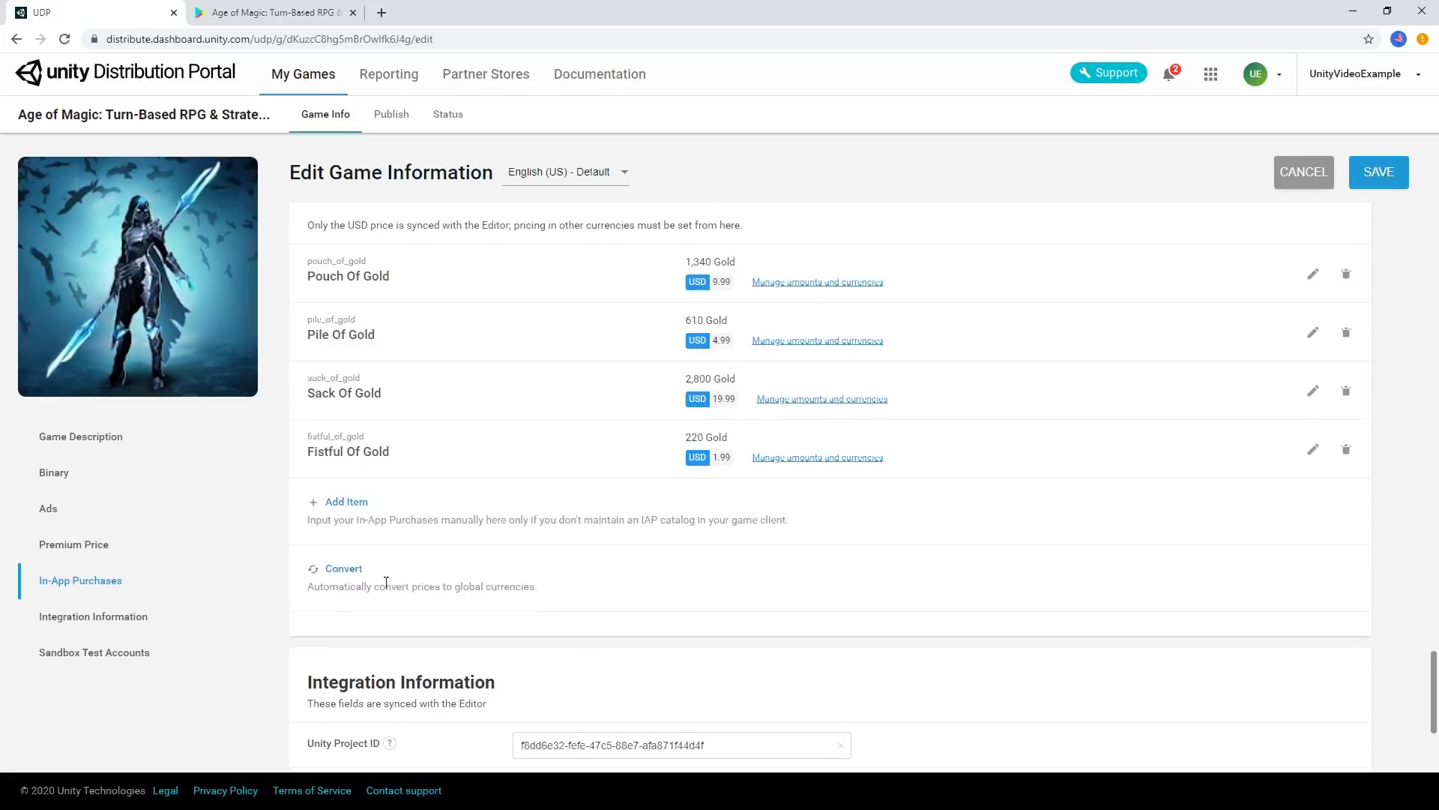
Convert all in-app purchase prices to global currencies and save the game information
click(343, 569)
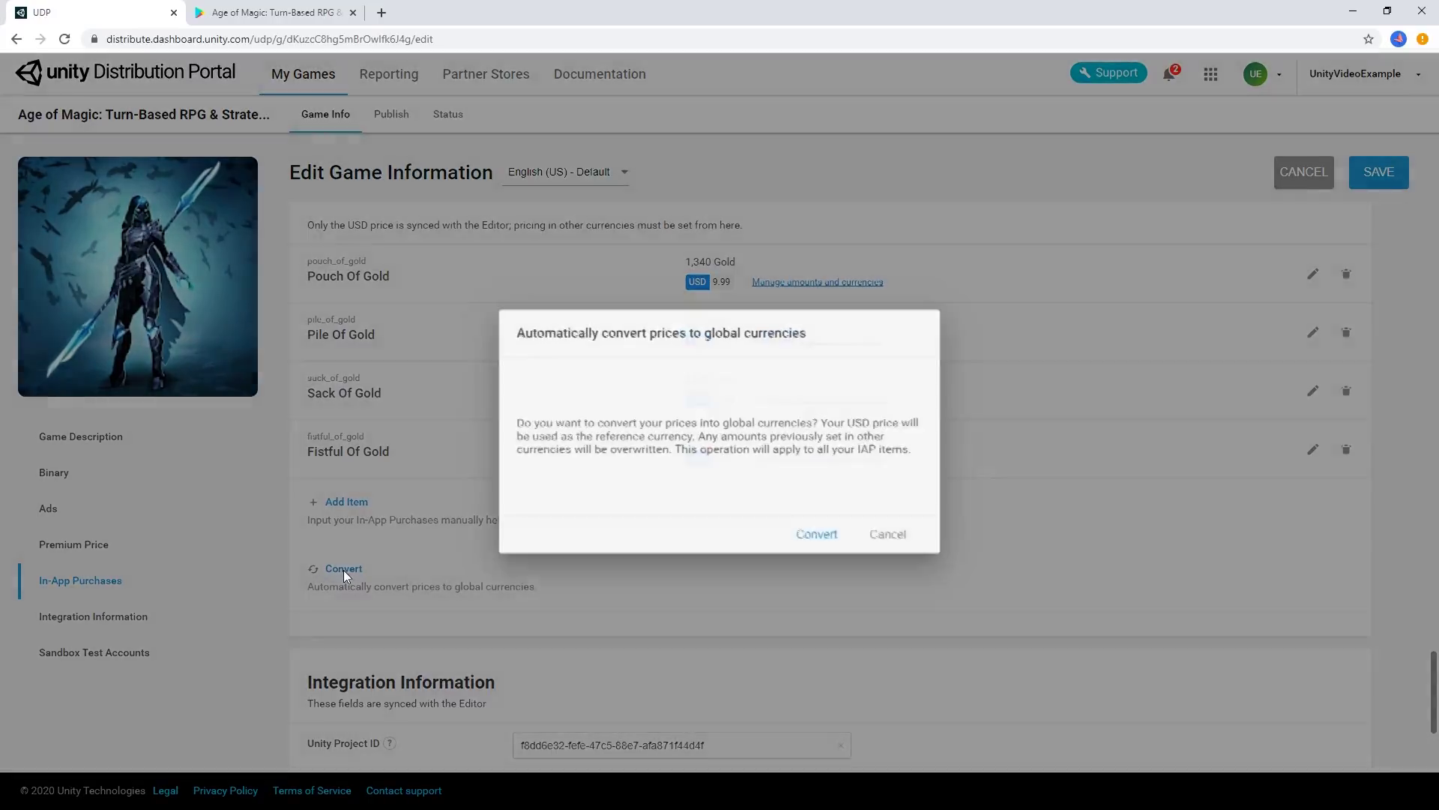
click(818, 537)
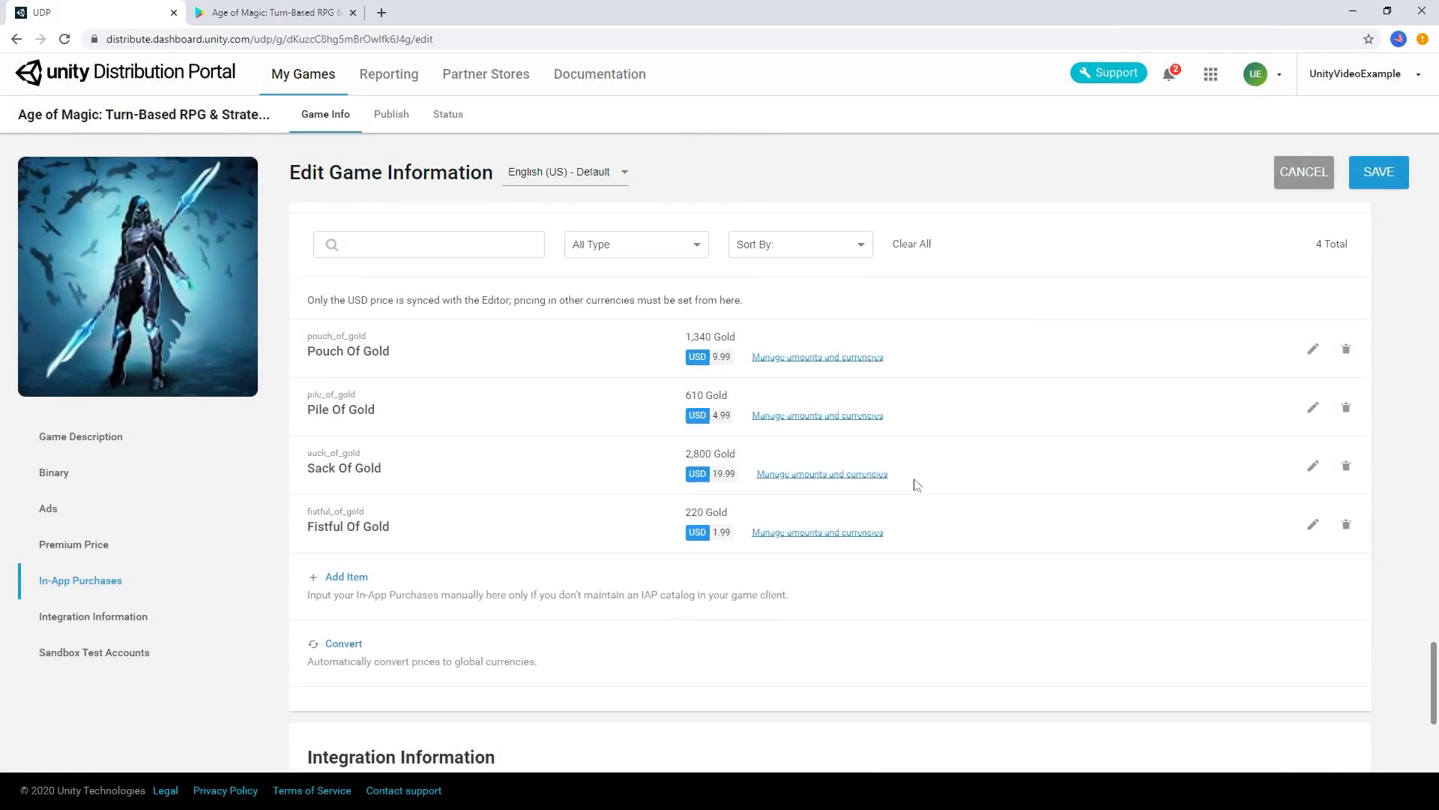
click(1384, 182)
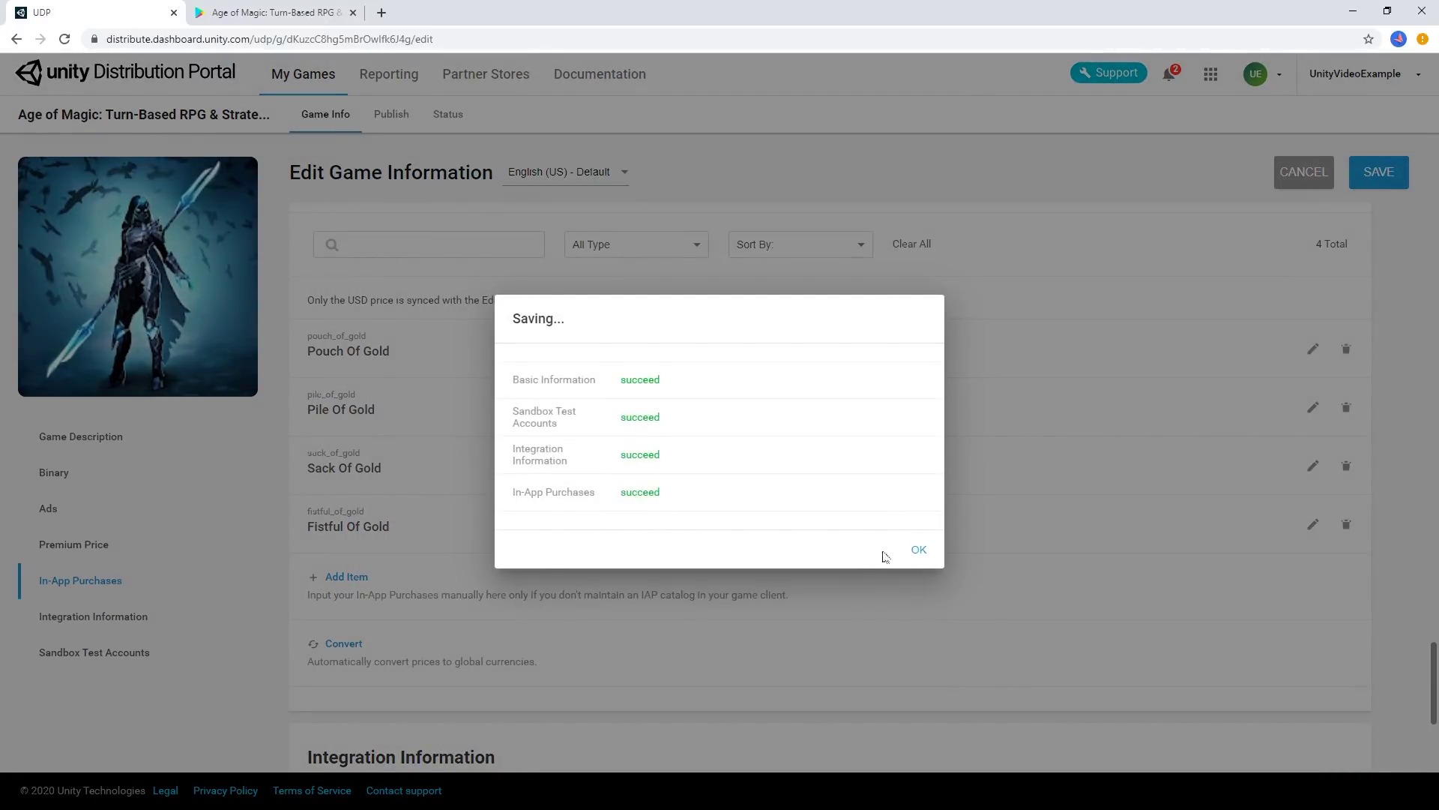
click(914, 554)
Add French (France), Italian and German as game info languages, then switch to French (France)
click(580, 181)
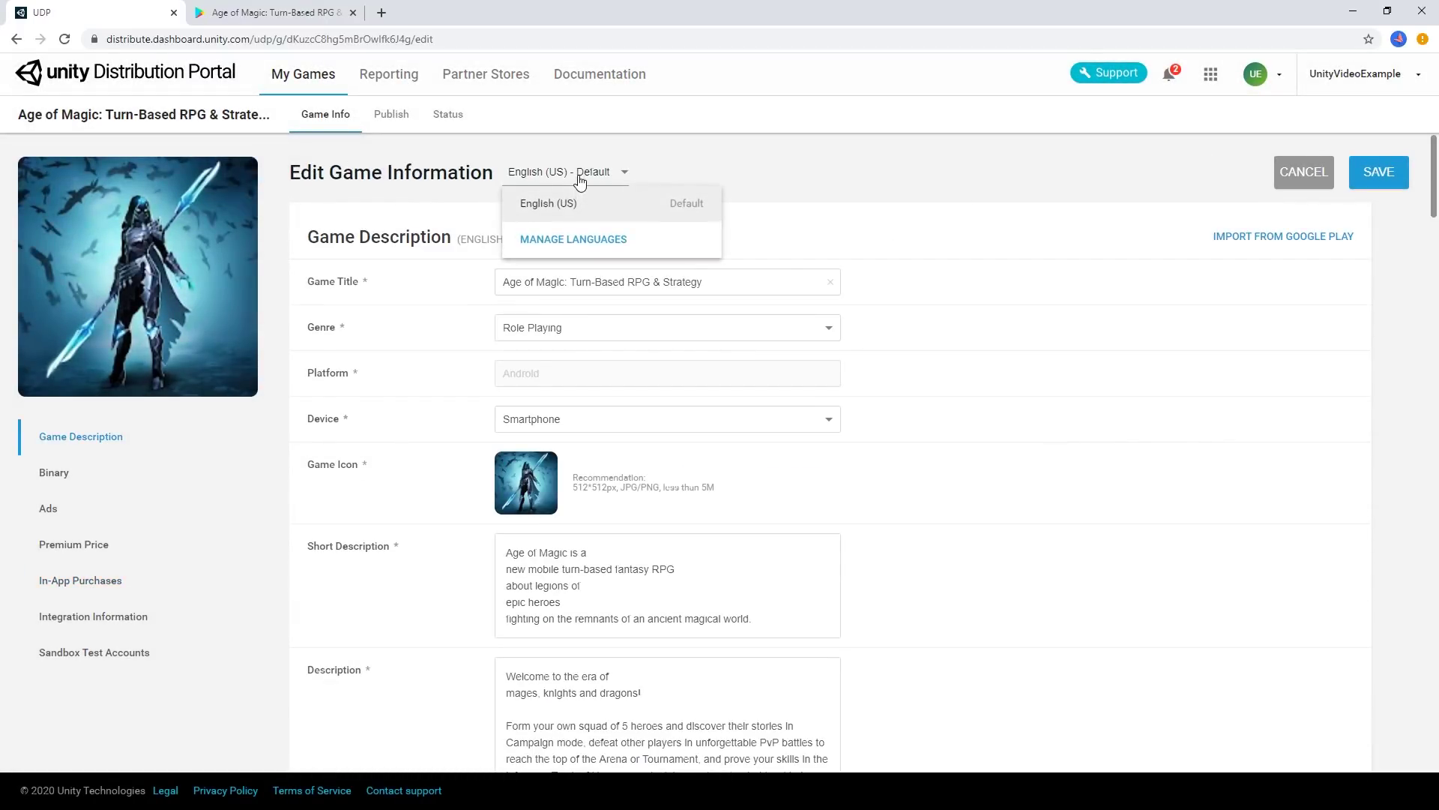
click(584, 240)
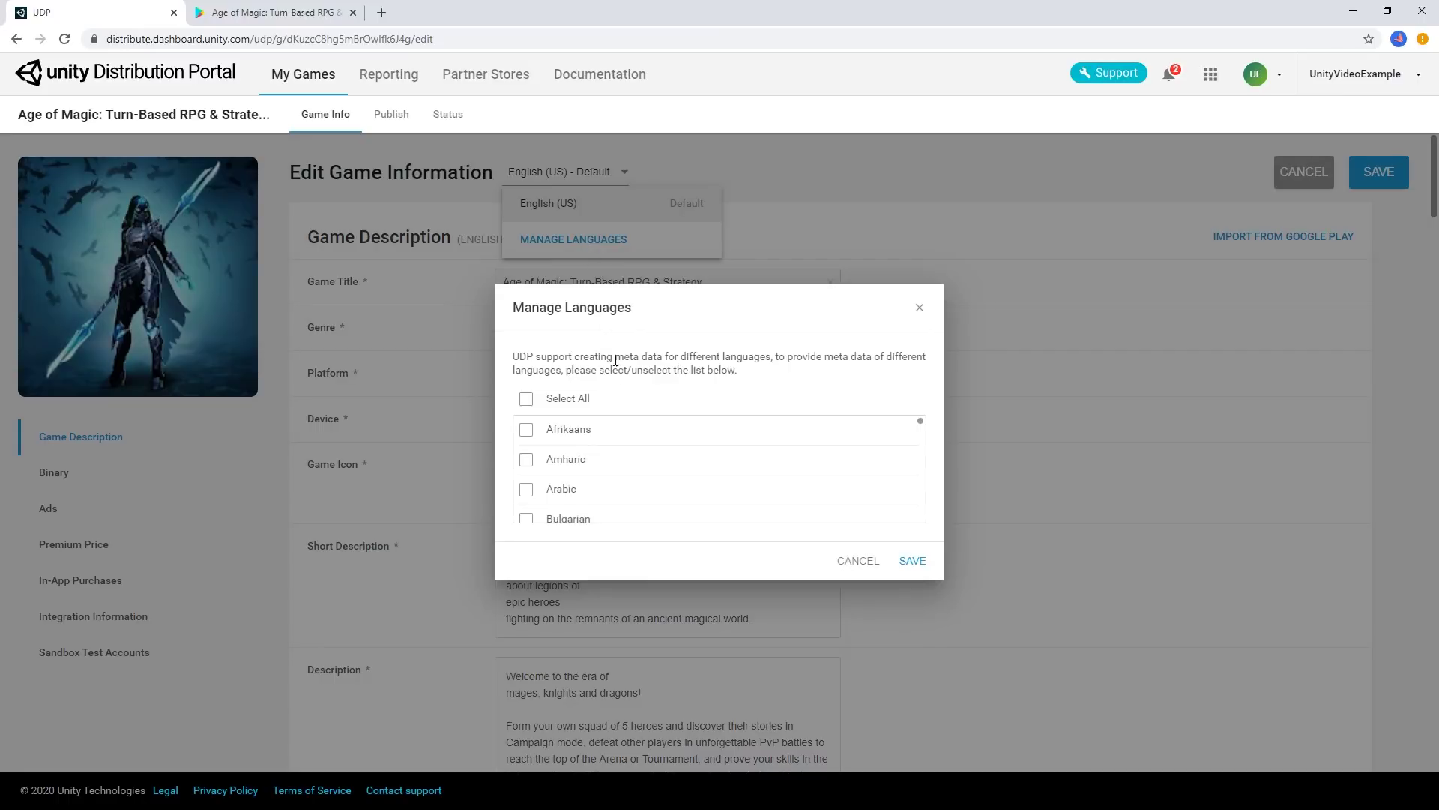
scroll(637, 473, down, 2)
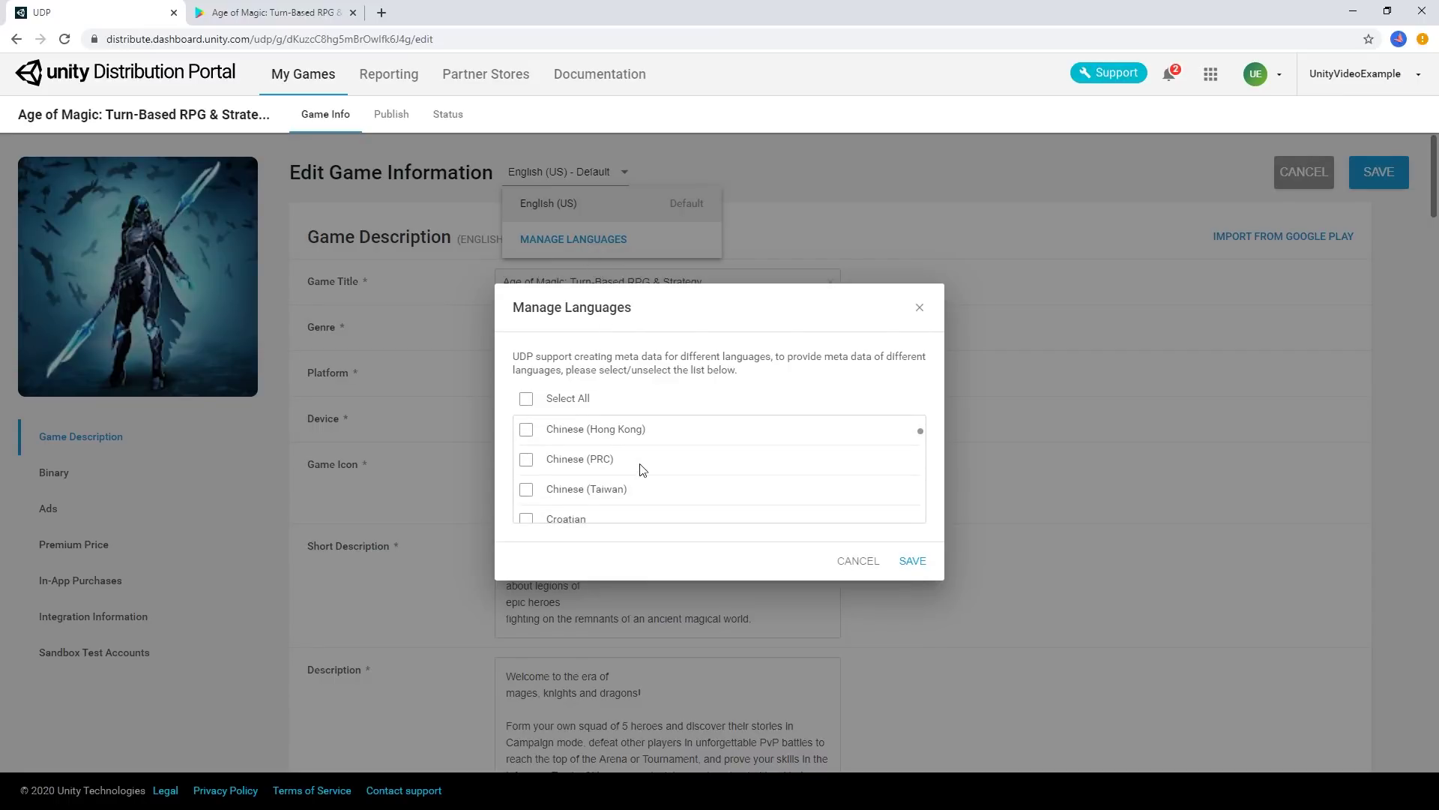
scroll(643, 459, down, 3)
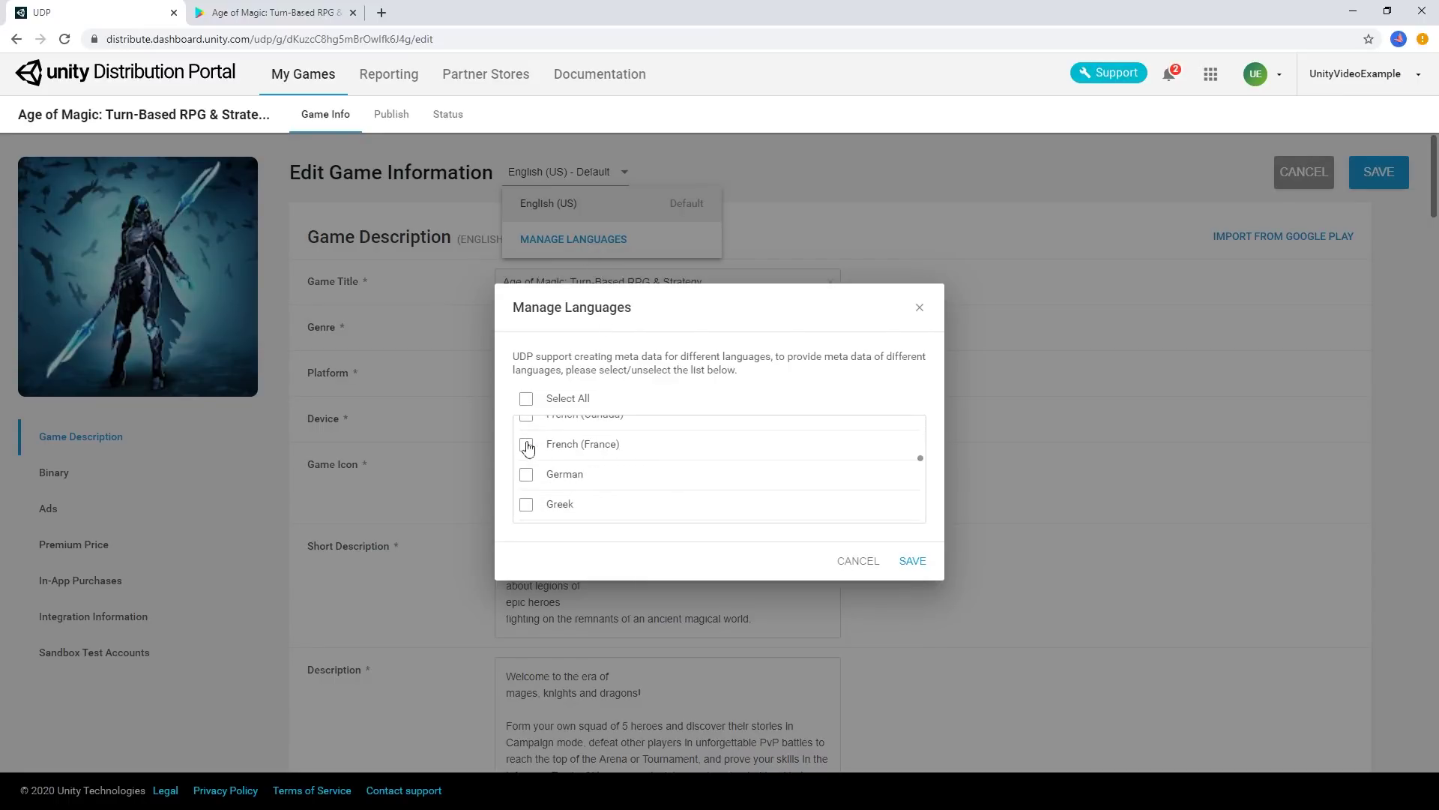
click(526, 447)
scroll(639, 462, down, 2)
click(527, 474)
scroll(548, 477, up, 2)
click(567, 476)
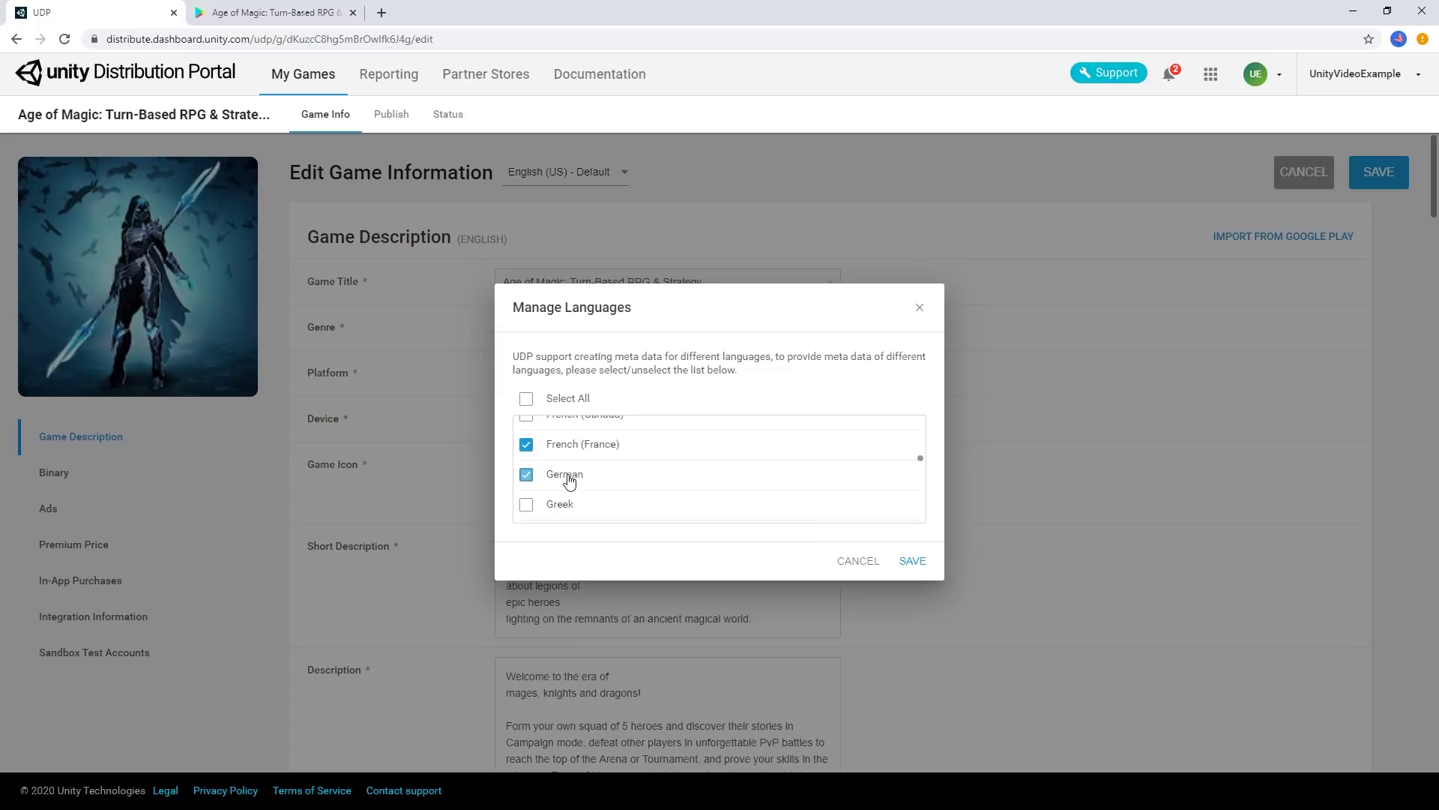
click(913, 562)
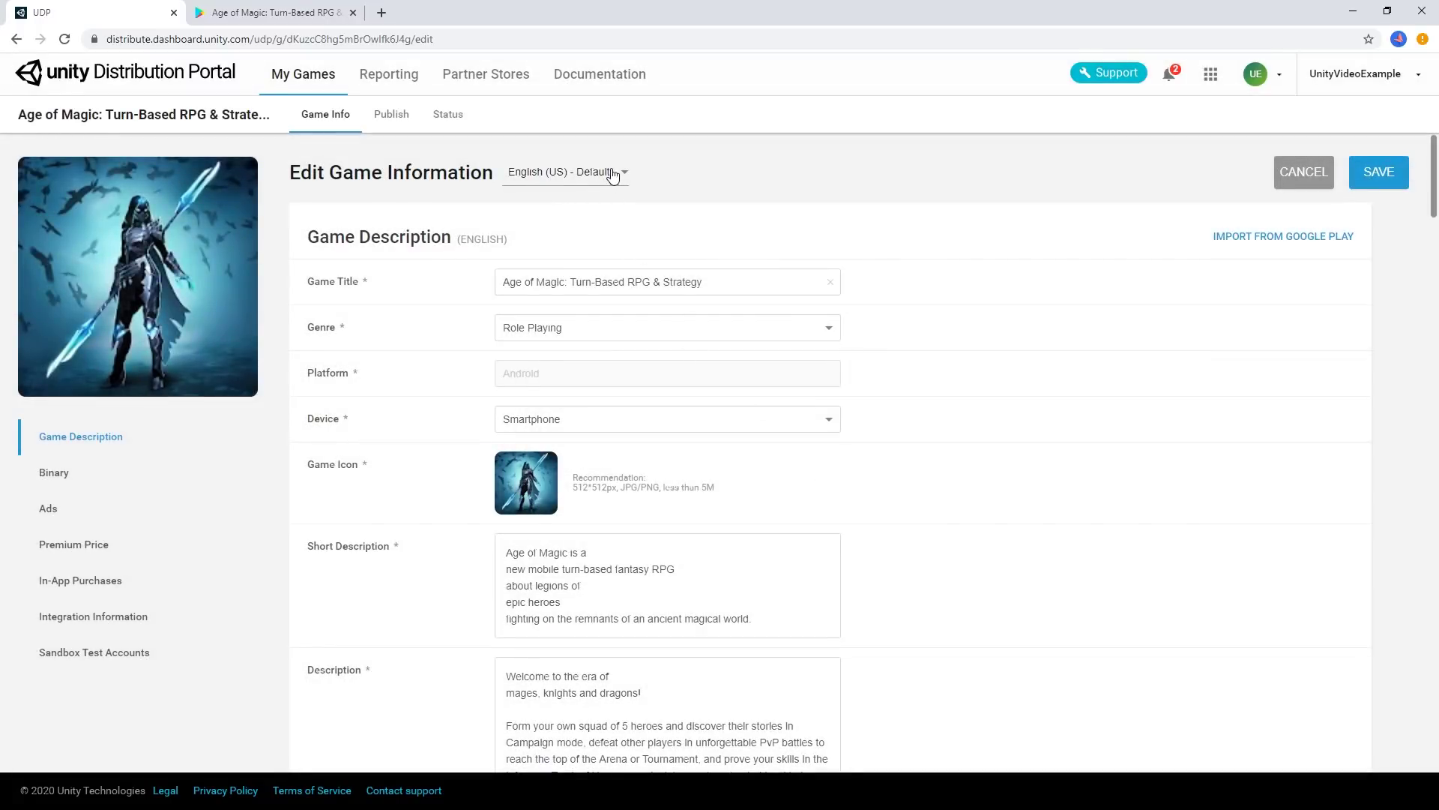
click(613, 175)
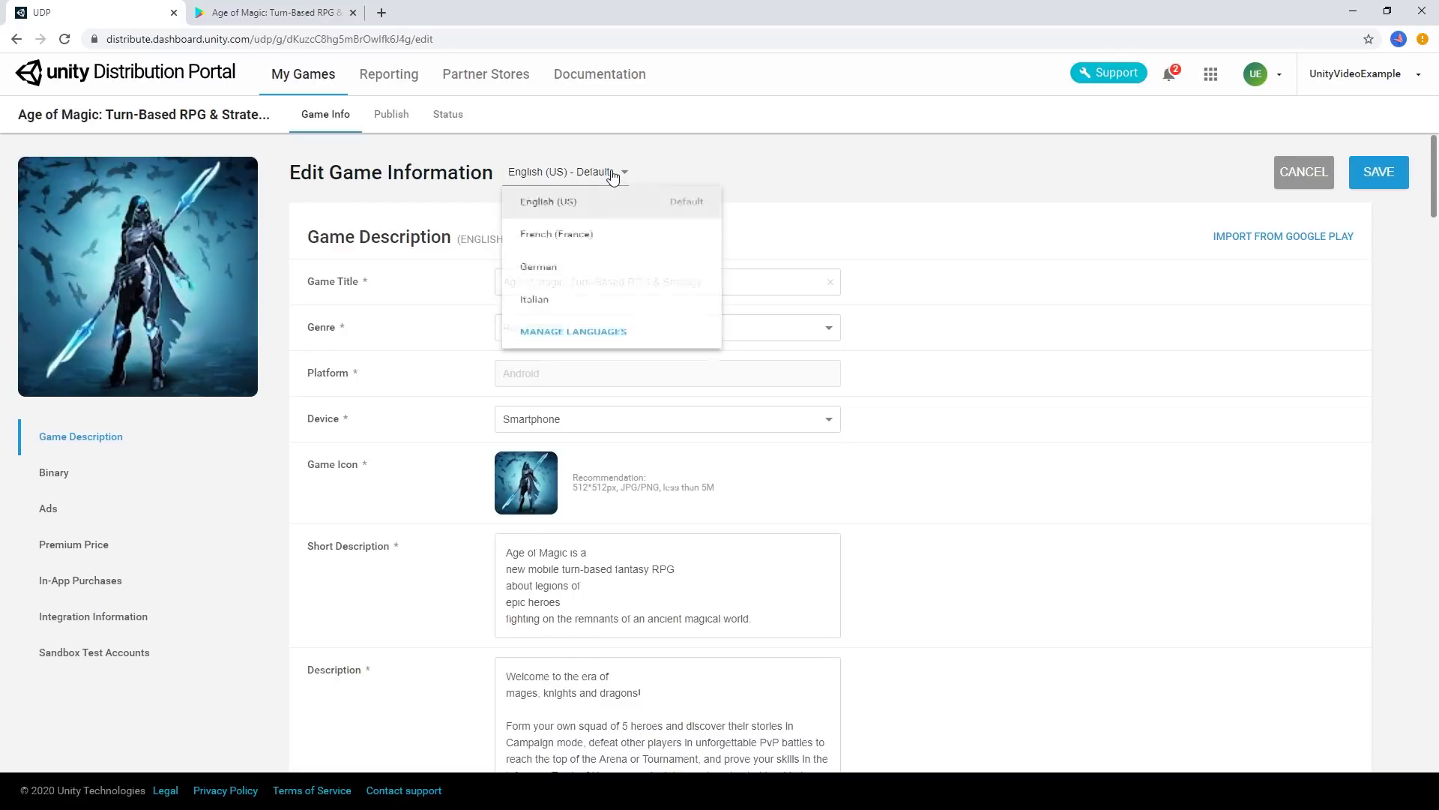
click(609, 235)
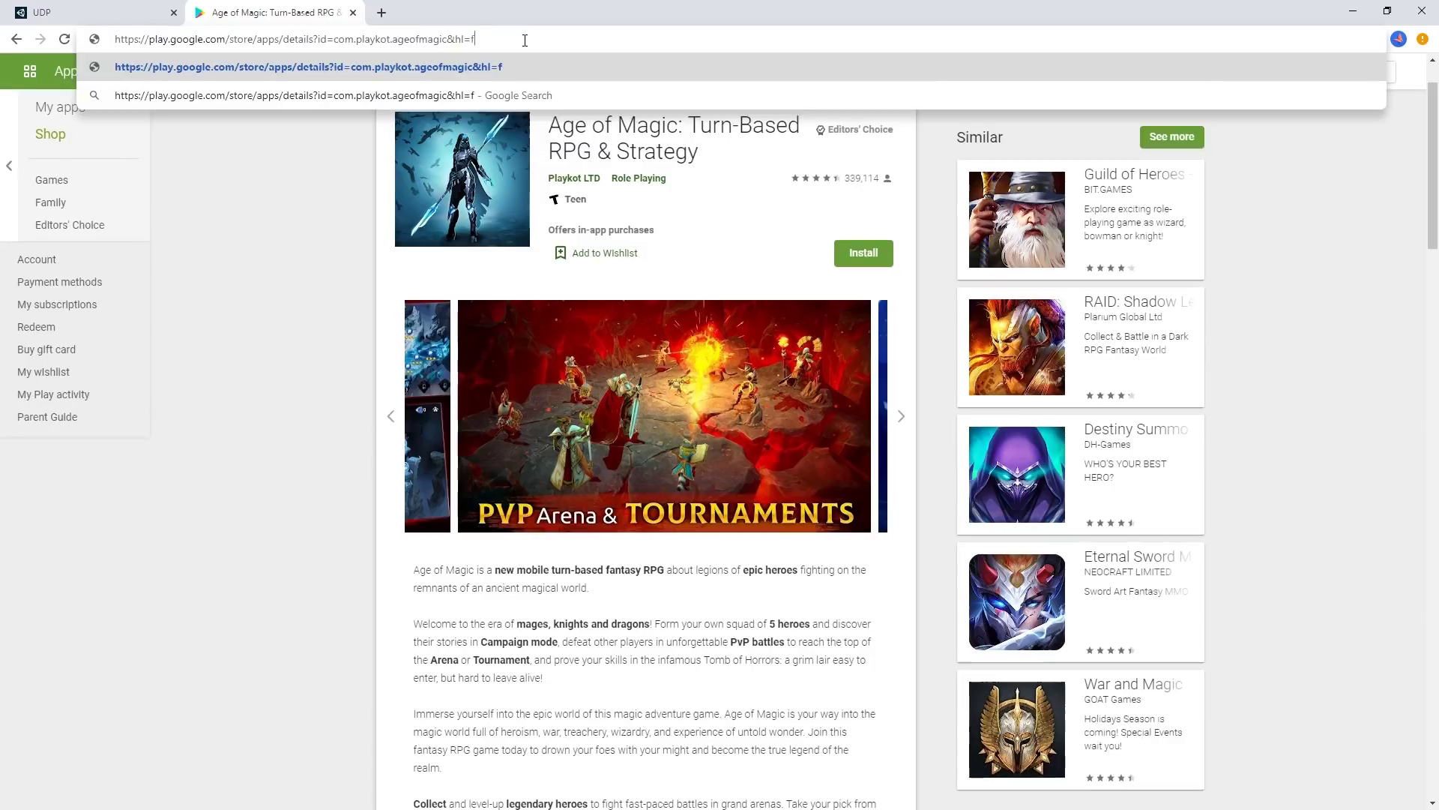
Reload the game's Google Play store page in French and return to the portal
key(Return)
click(524, 40)
key(ctrl+c)
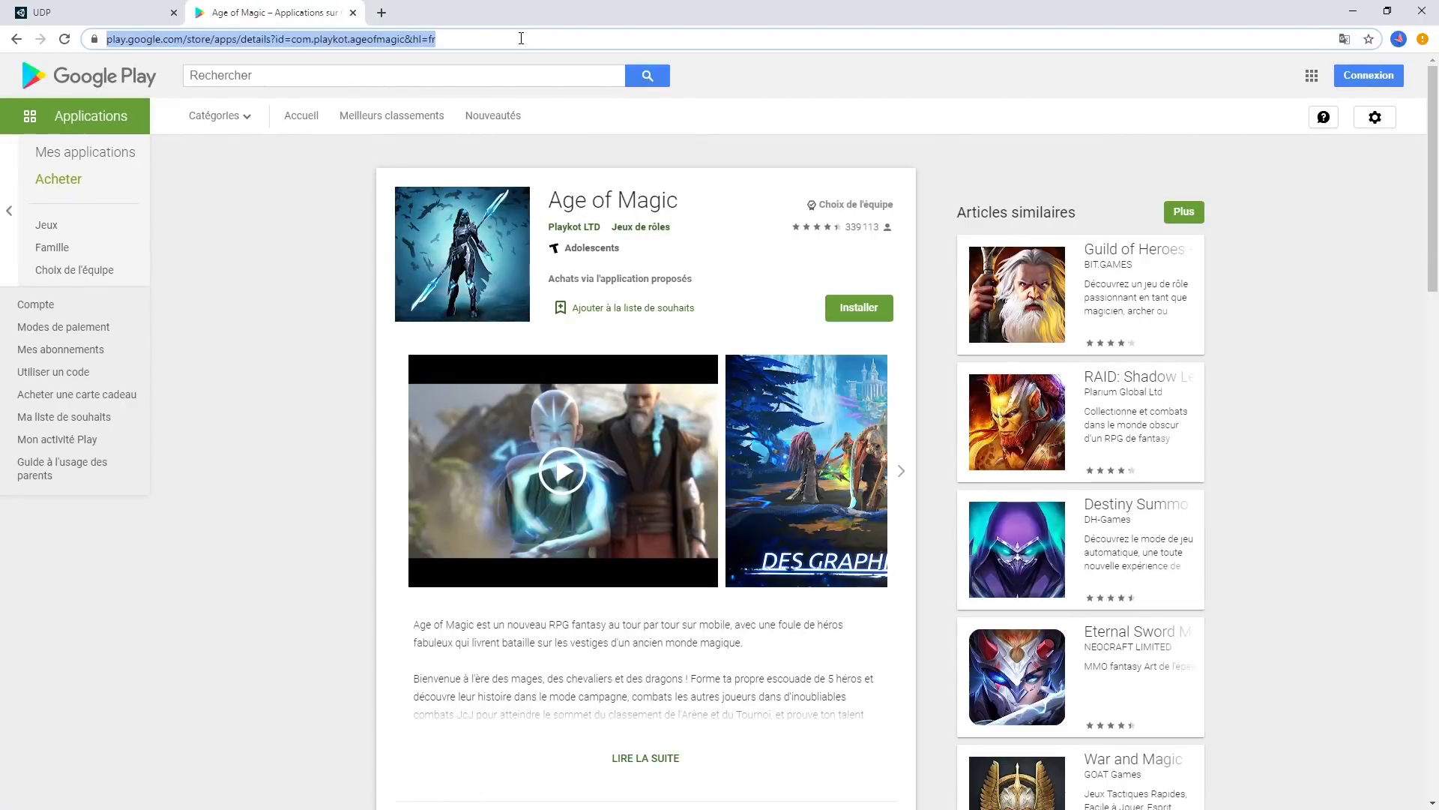
click(145, 9)
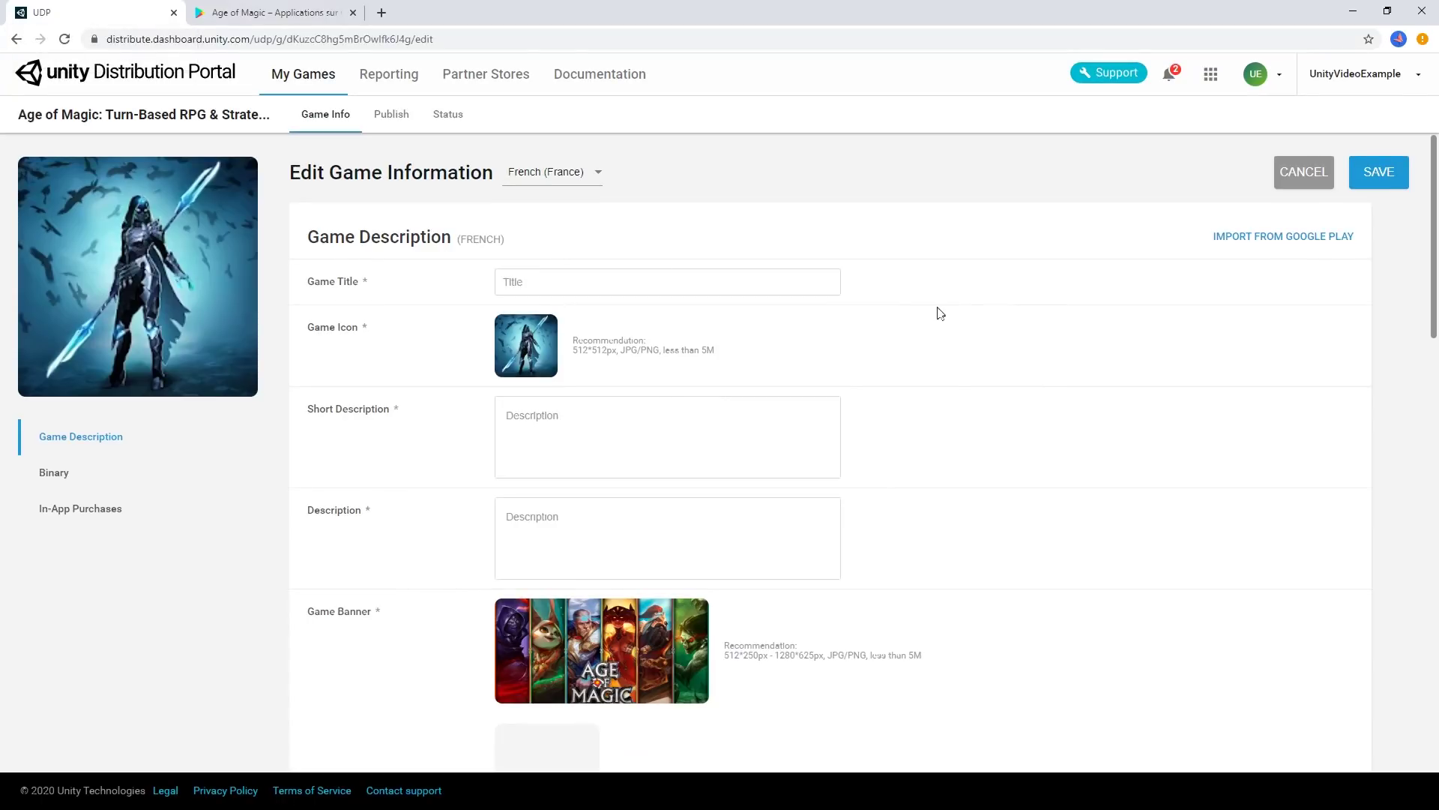
Import the French game details from the Google Play link and save the game information
click(1266, 237)
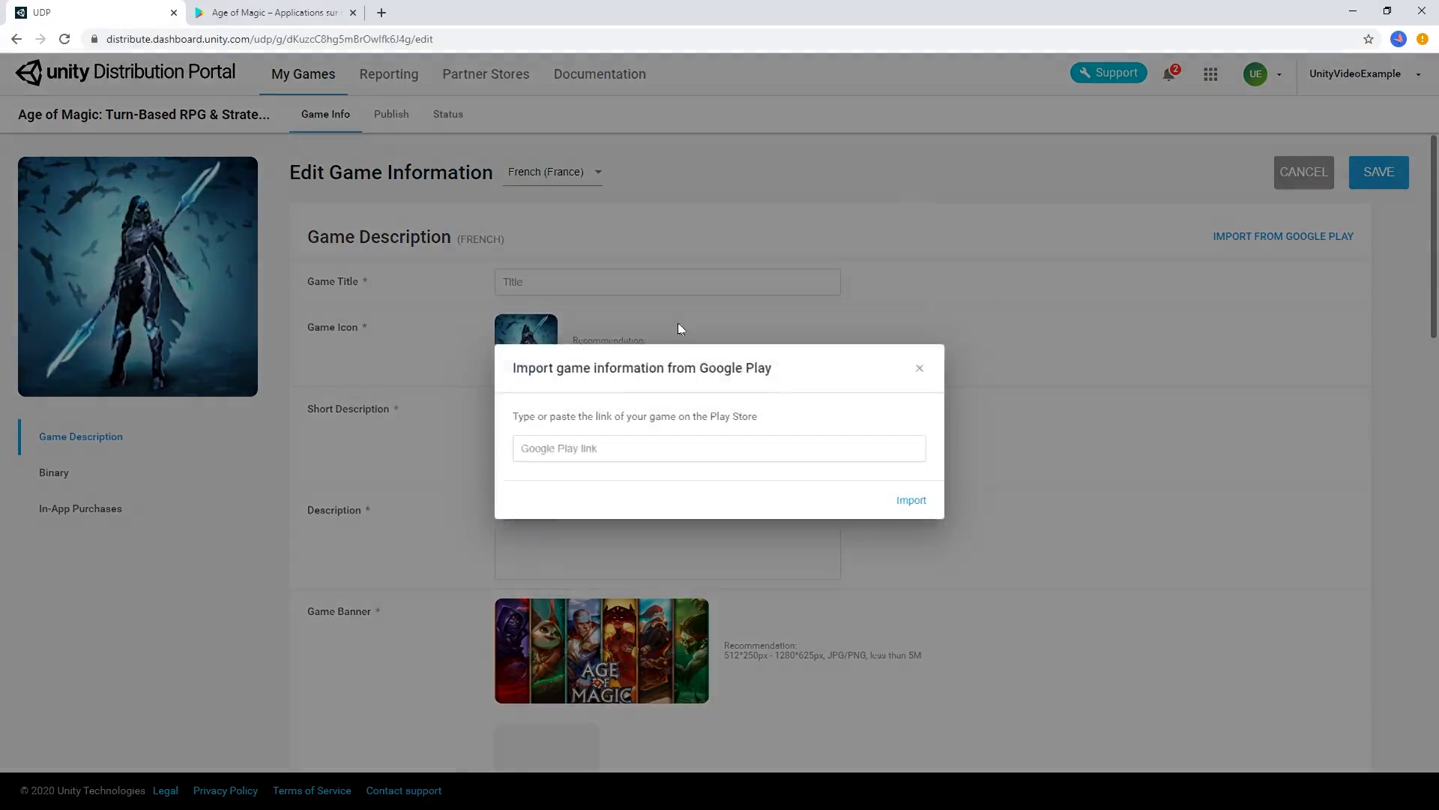
click(665, 448)
key(ctrl+v)
click(912, 501)
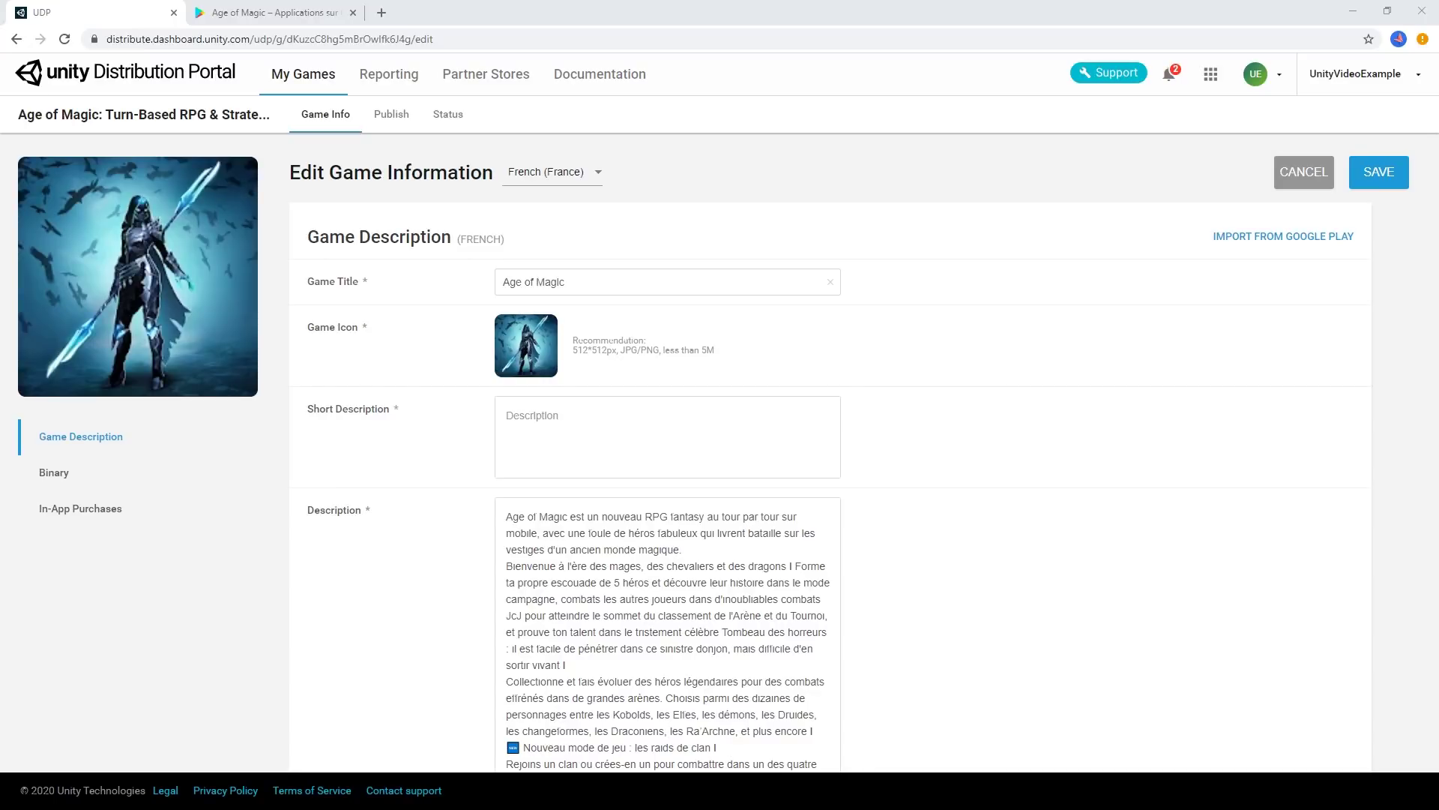
click(1376, 176)
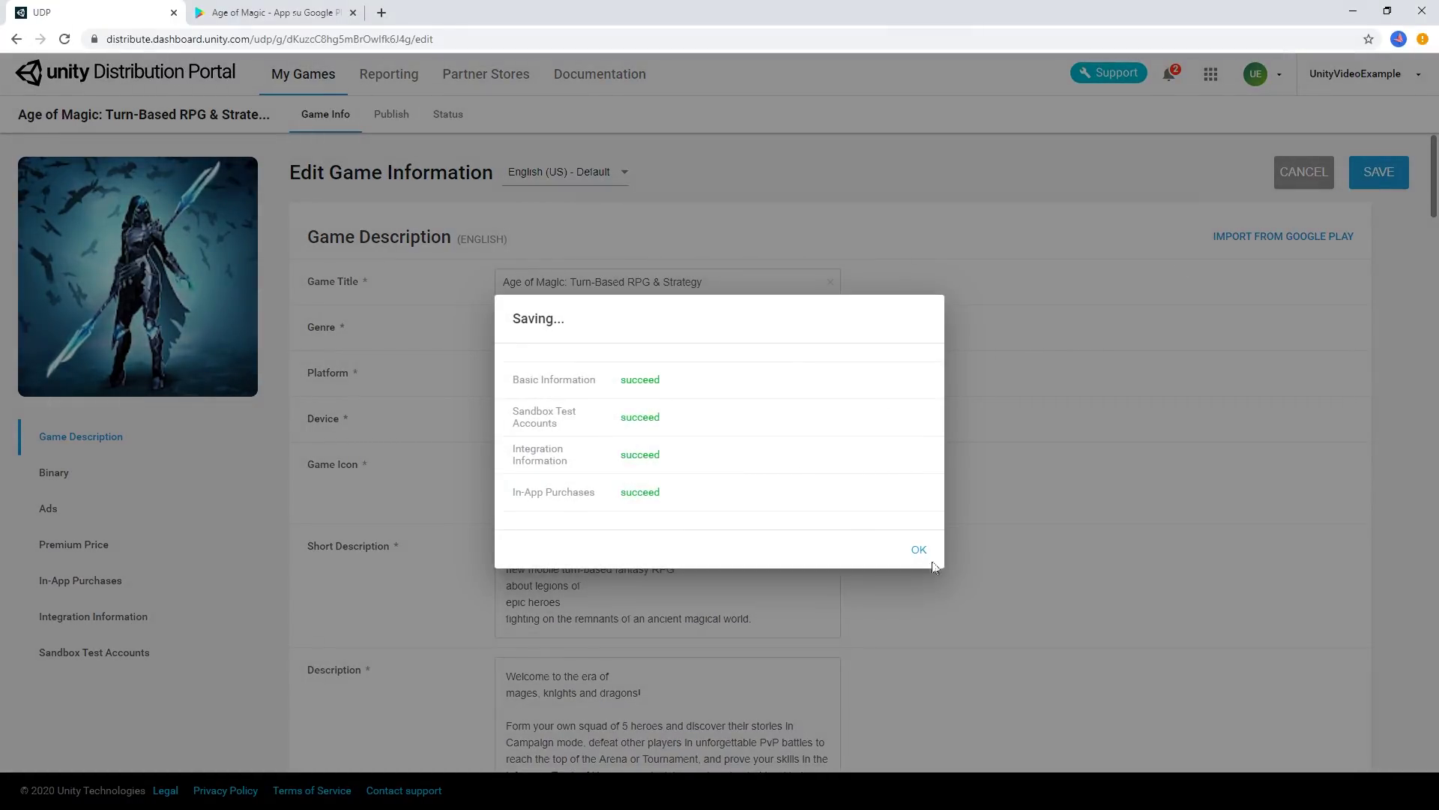
click(920, 550)
Create a release tagged v1 with release notes 'Initial Version'
click(1351, 181)
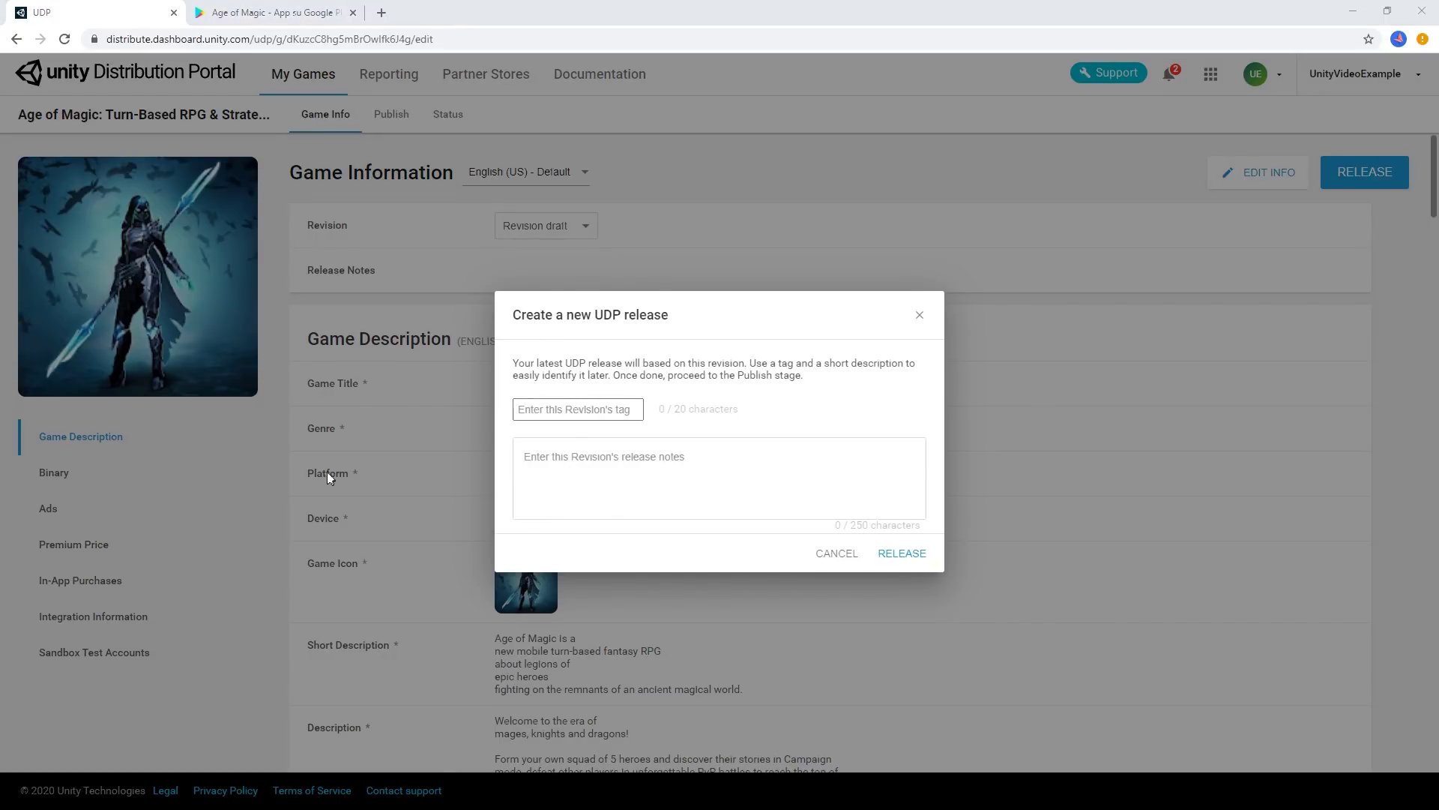
click(584, 413)
text(v1)
click(648, 473)
text(Ini)
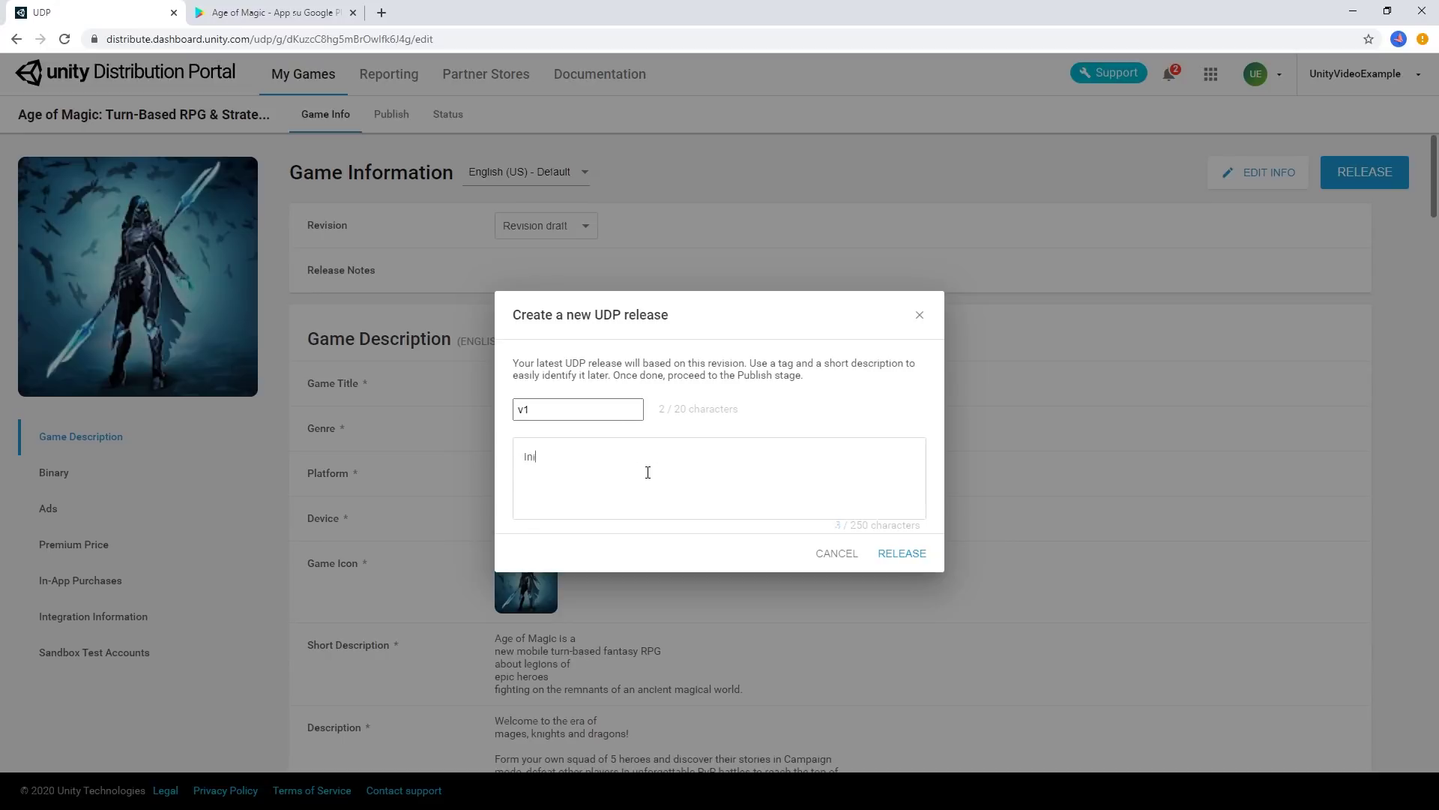
text(tial Version)
click(900, 558)
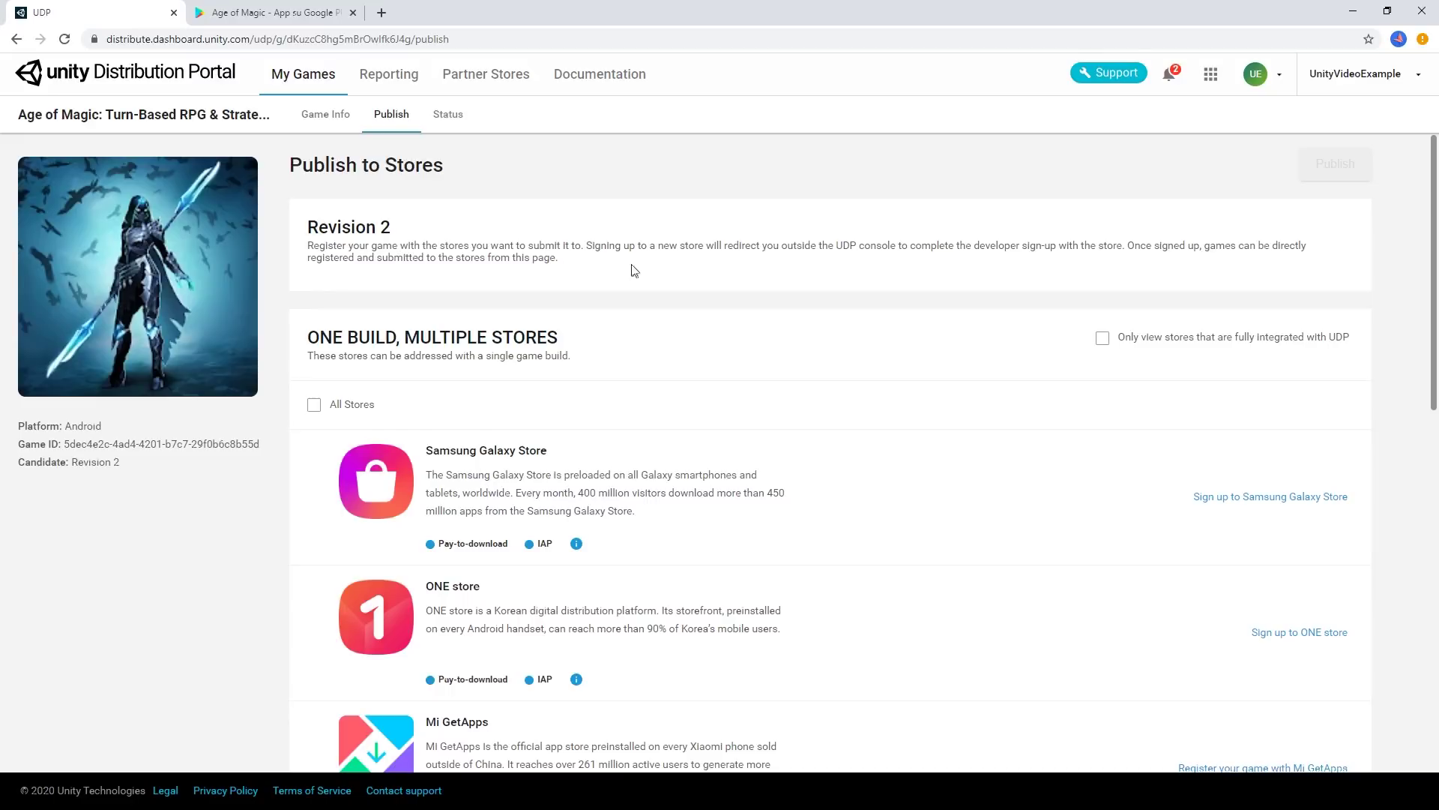
Sign up for Samsung Galaxy Store, allow it account access, and begin registering the game
scroll(632, 270, down, 1)
scroll(813, 308, down, 2)
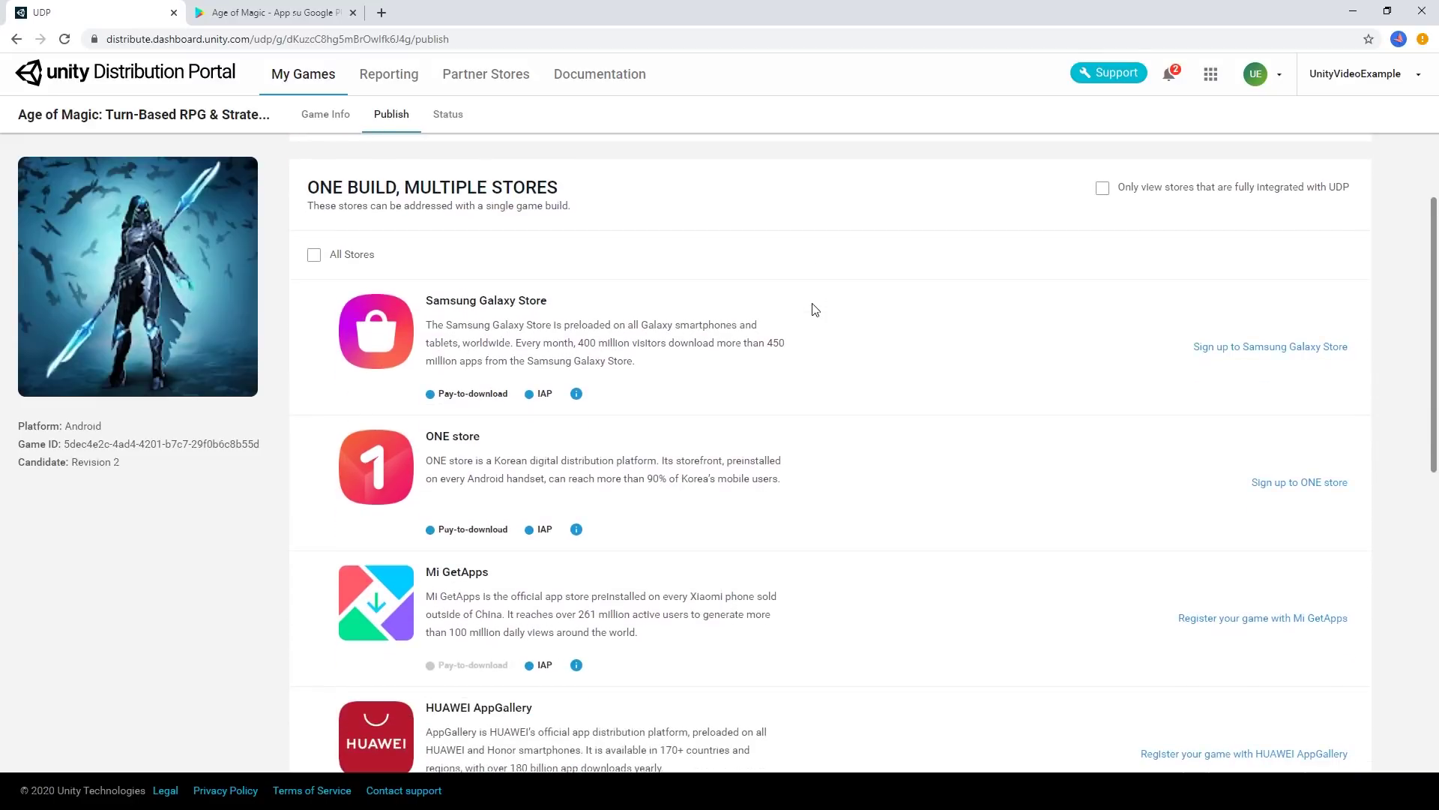
scroll(858, 360, up, 3)
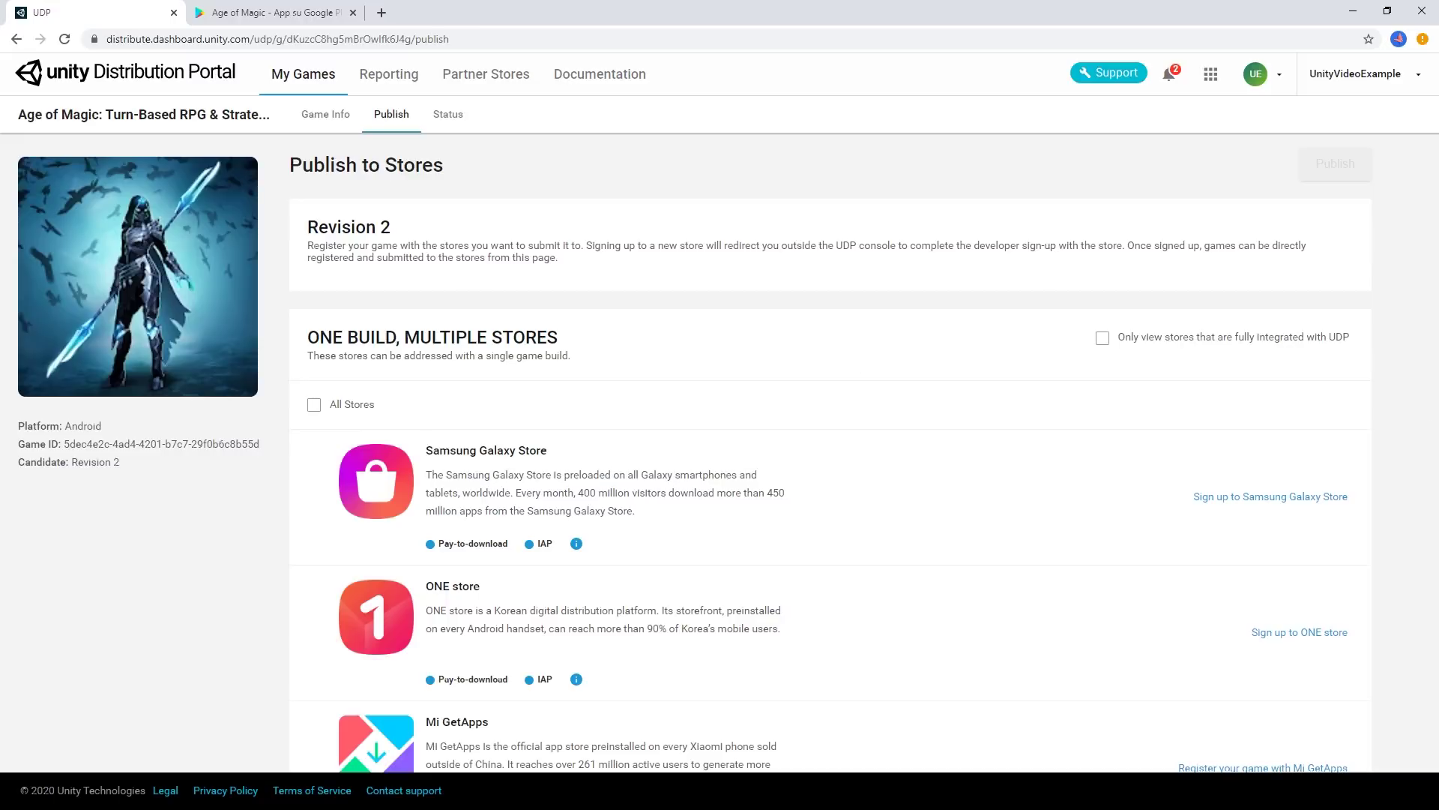
scroll(1124, 347, down, 2)
click(1128, 344)
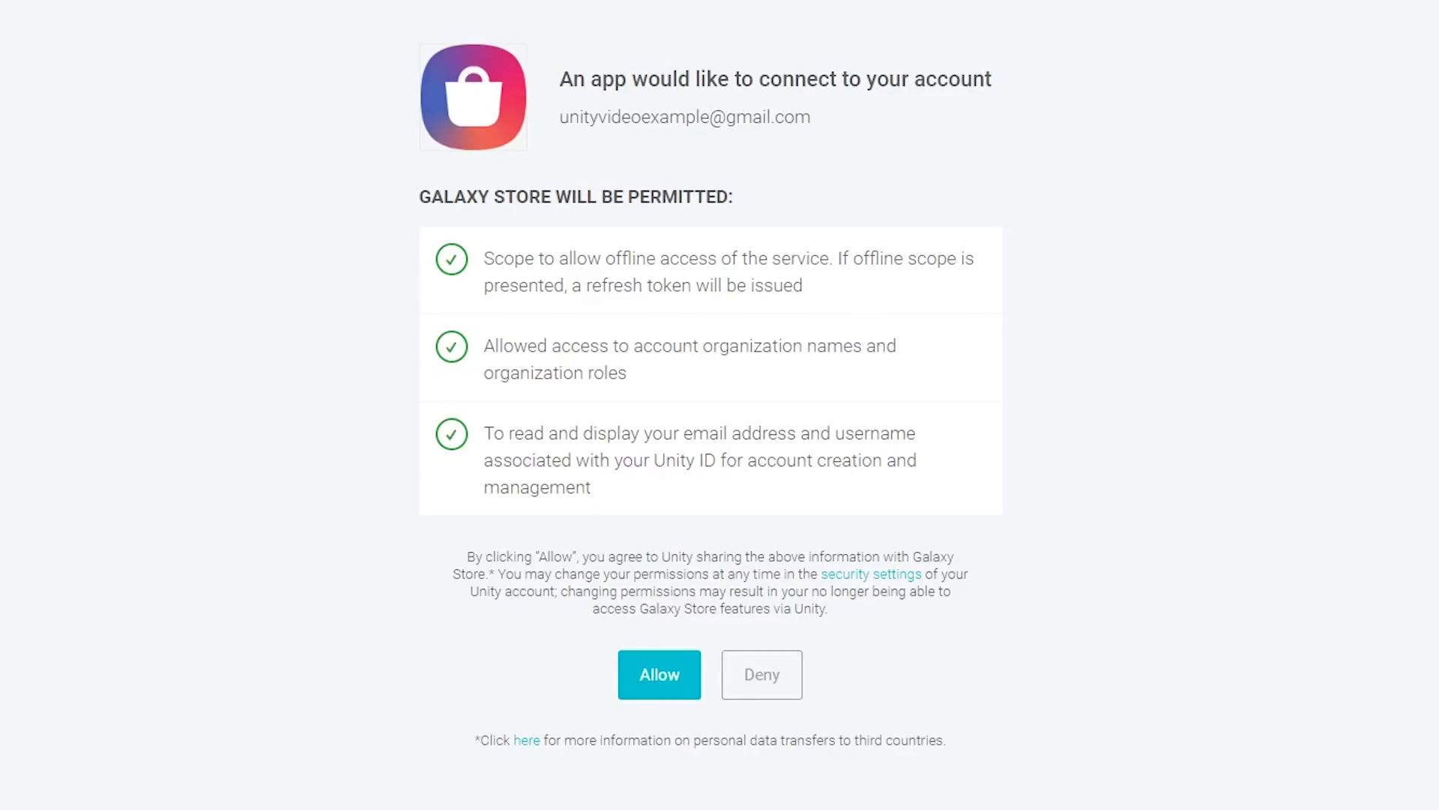
click(676, 682)
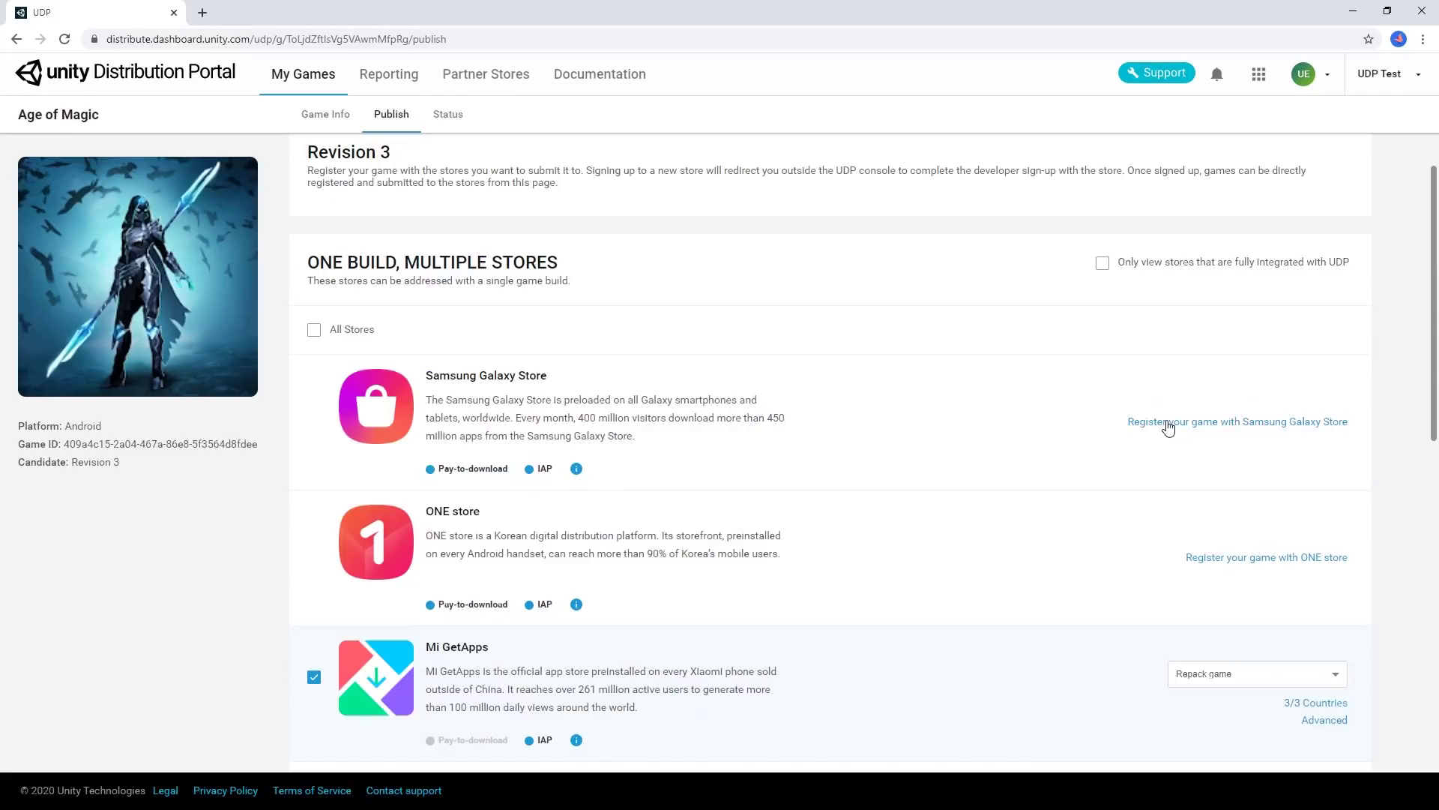
click(1167, 419)
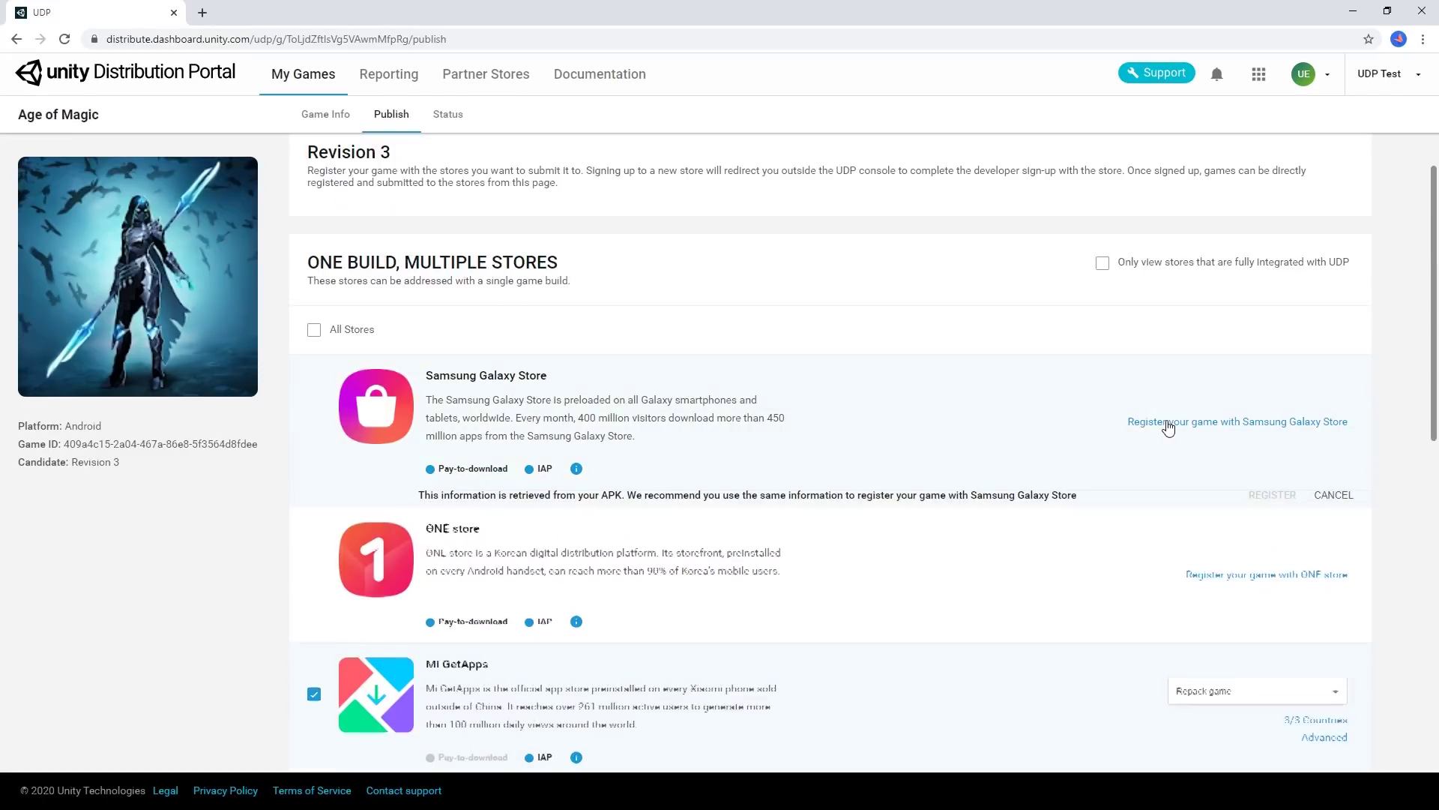
Accept US export laws, register, exclude China HongKong, China Mainland and Taiwan, and choose repack-and-submit
click(425, 593)
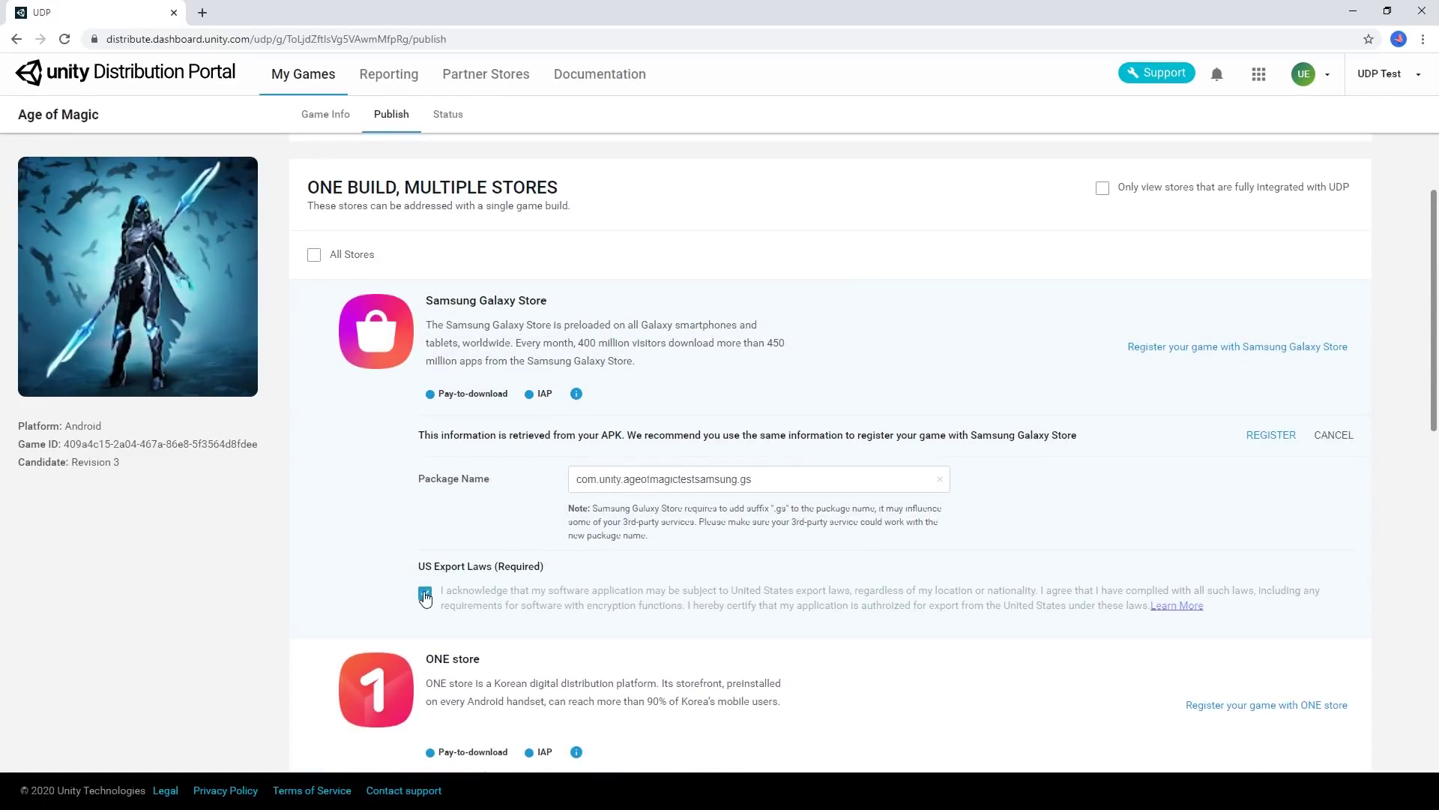
click(1270, 436)
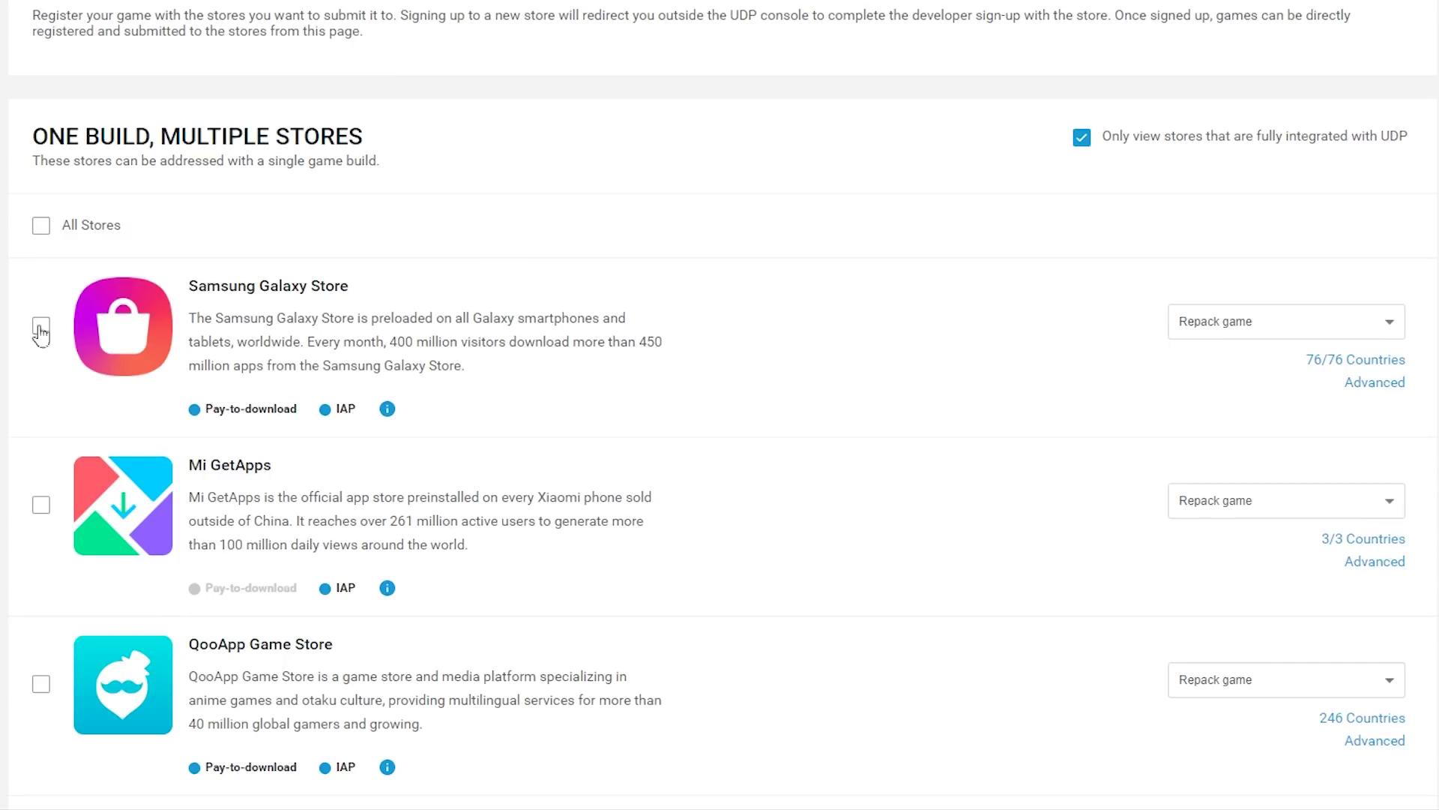
click(1350, 359)
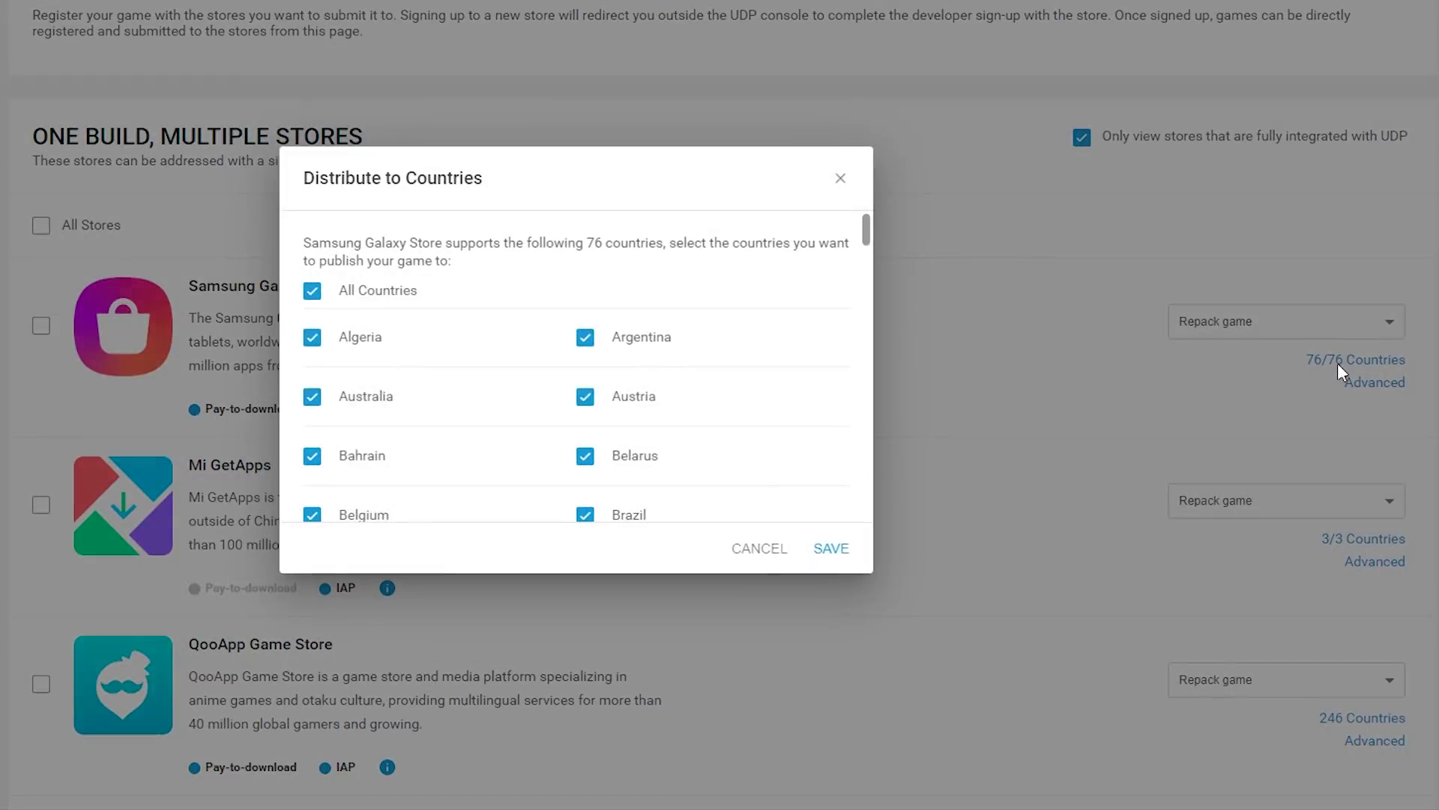
scroll(590, 359, down, 4)
click(586, 322)
click(300, 381)
scroll(675, 322, down, 10)
scroll(742, 322, down, 5)
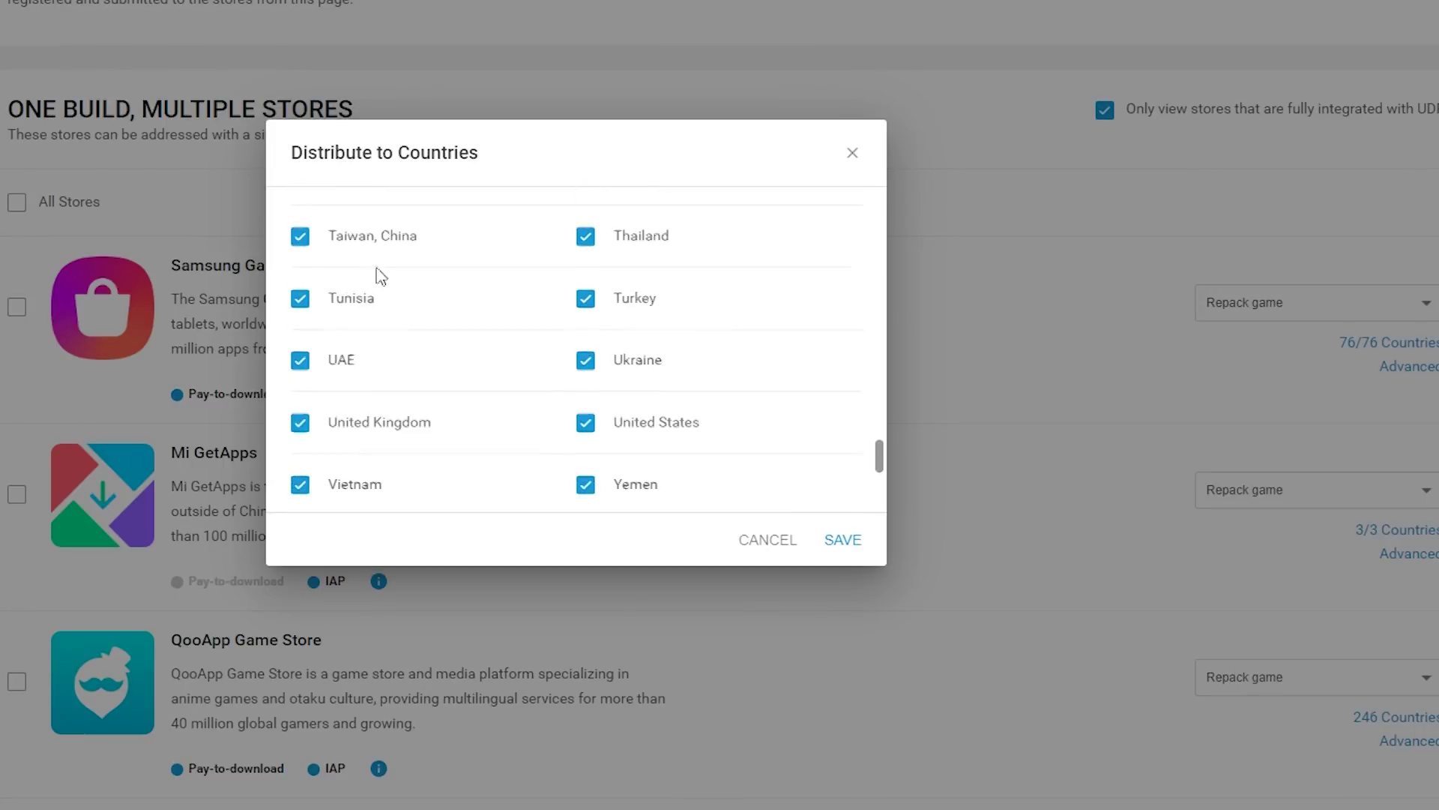
click(300, 235)
click(842, 540)
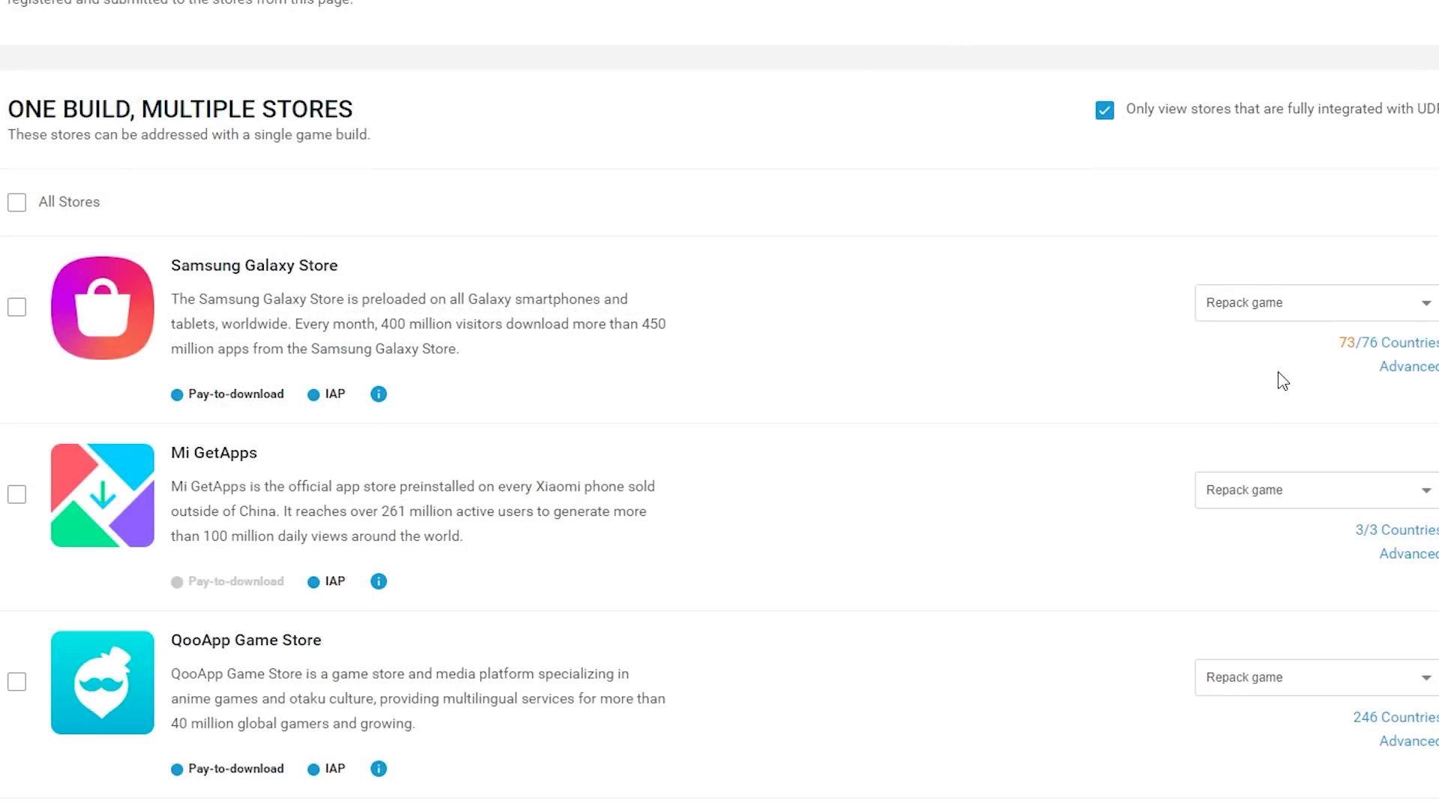
click(1285, 313)
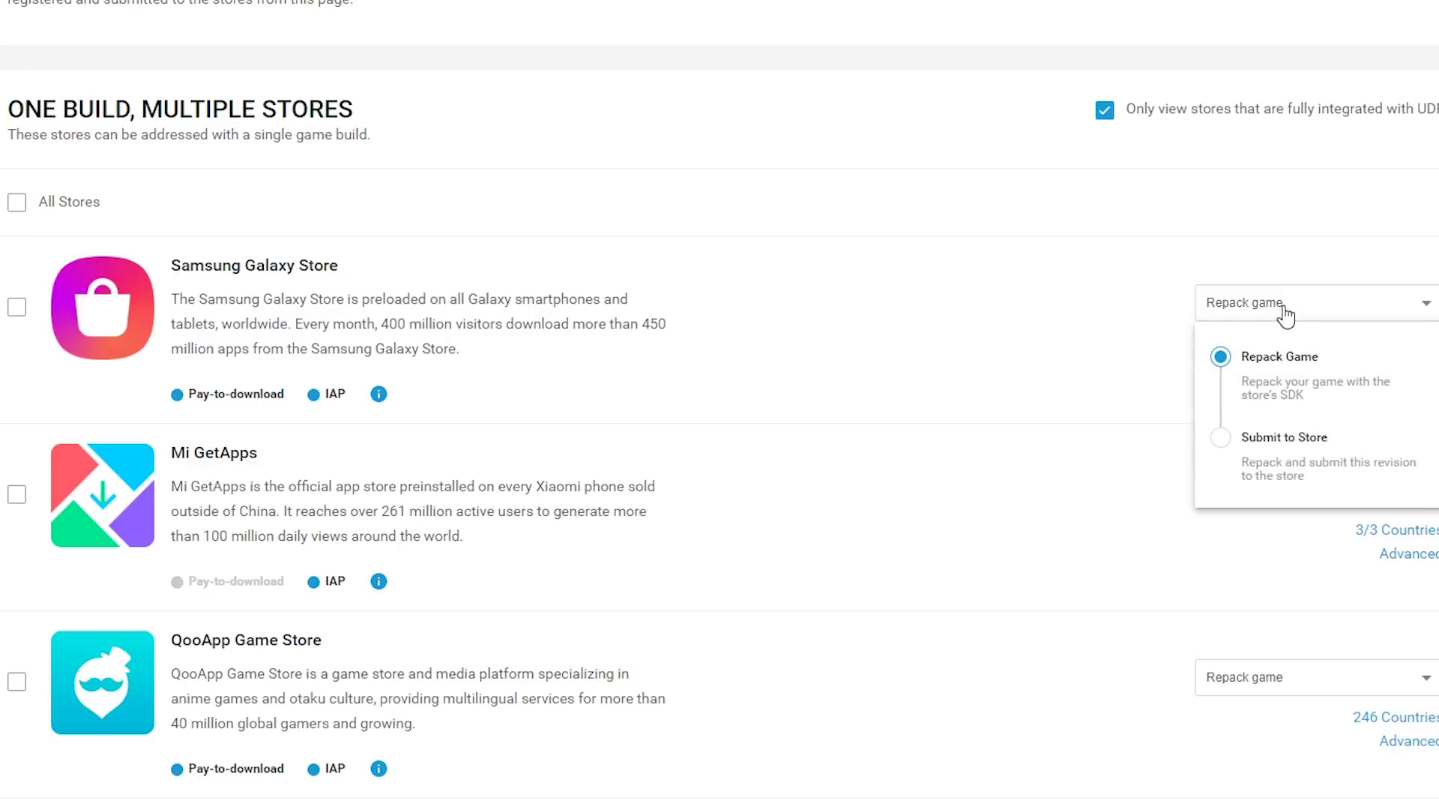
click(1287, 467)
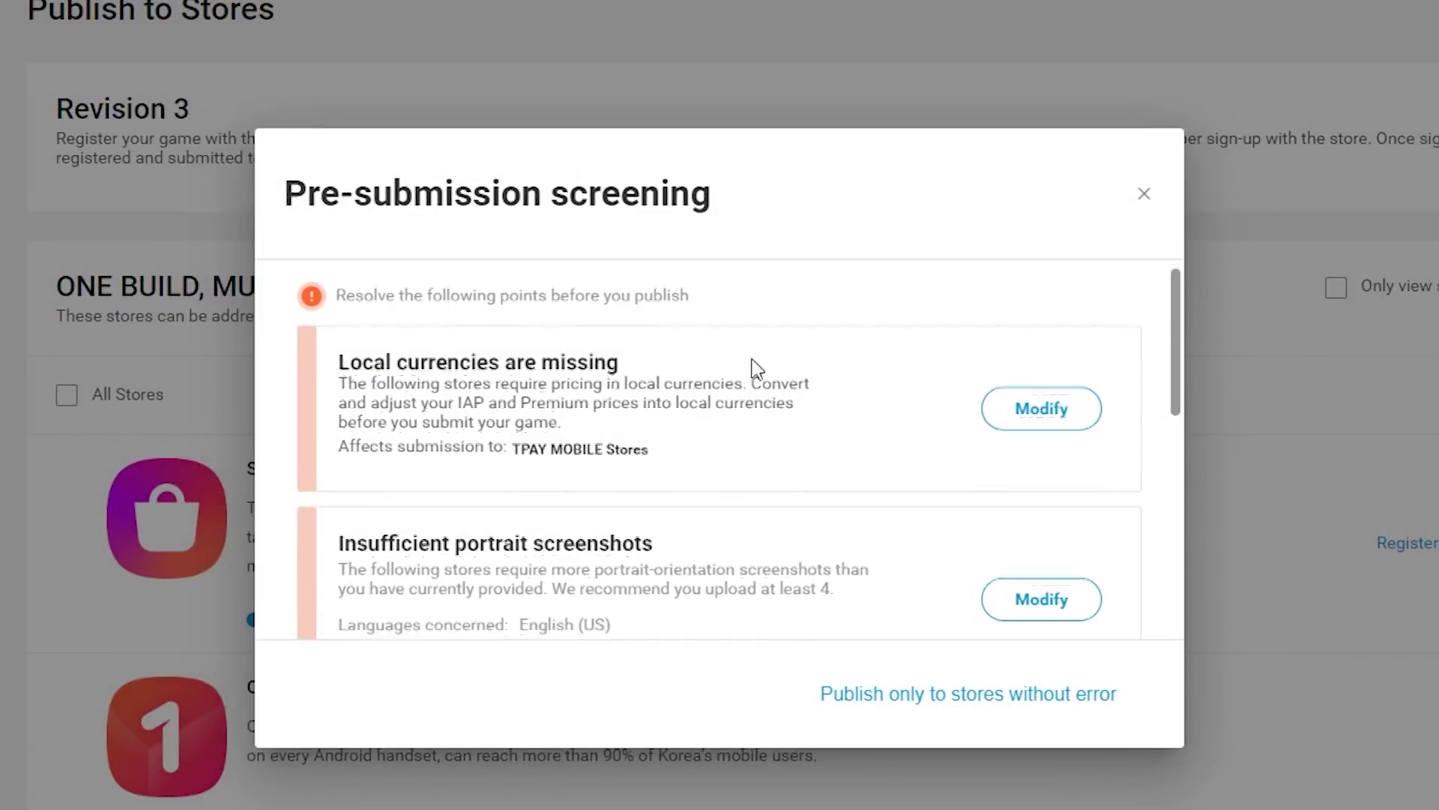
Review the screening warnings list and publish Revision 4 anyway using Ignore all and publish
scroll(851, 379, down, 2)
scroll(851, 380, down, 4)
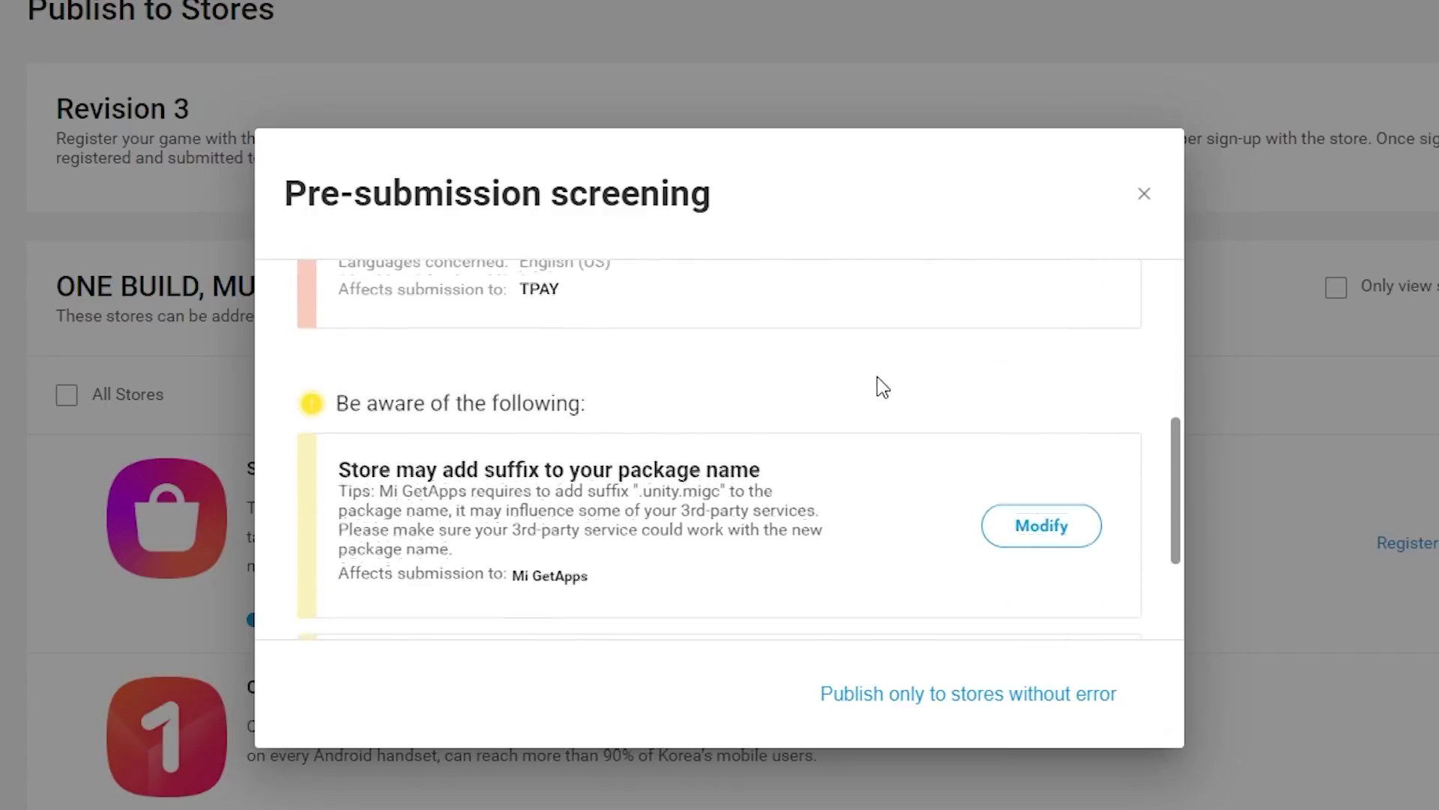
scroll(893, 386, down, 3)
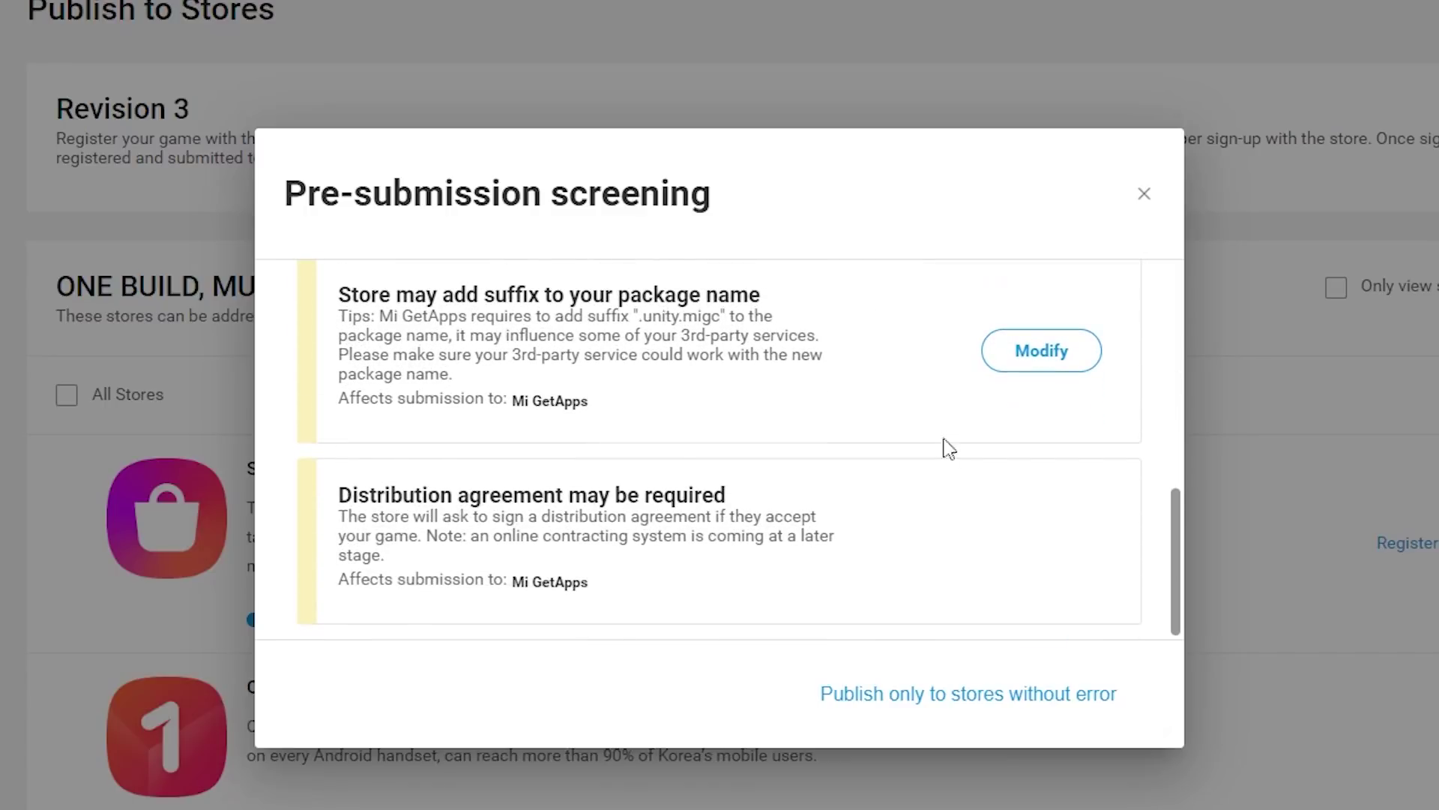
scroll(952, 507, up, 8)
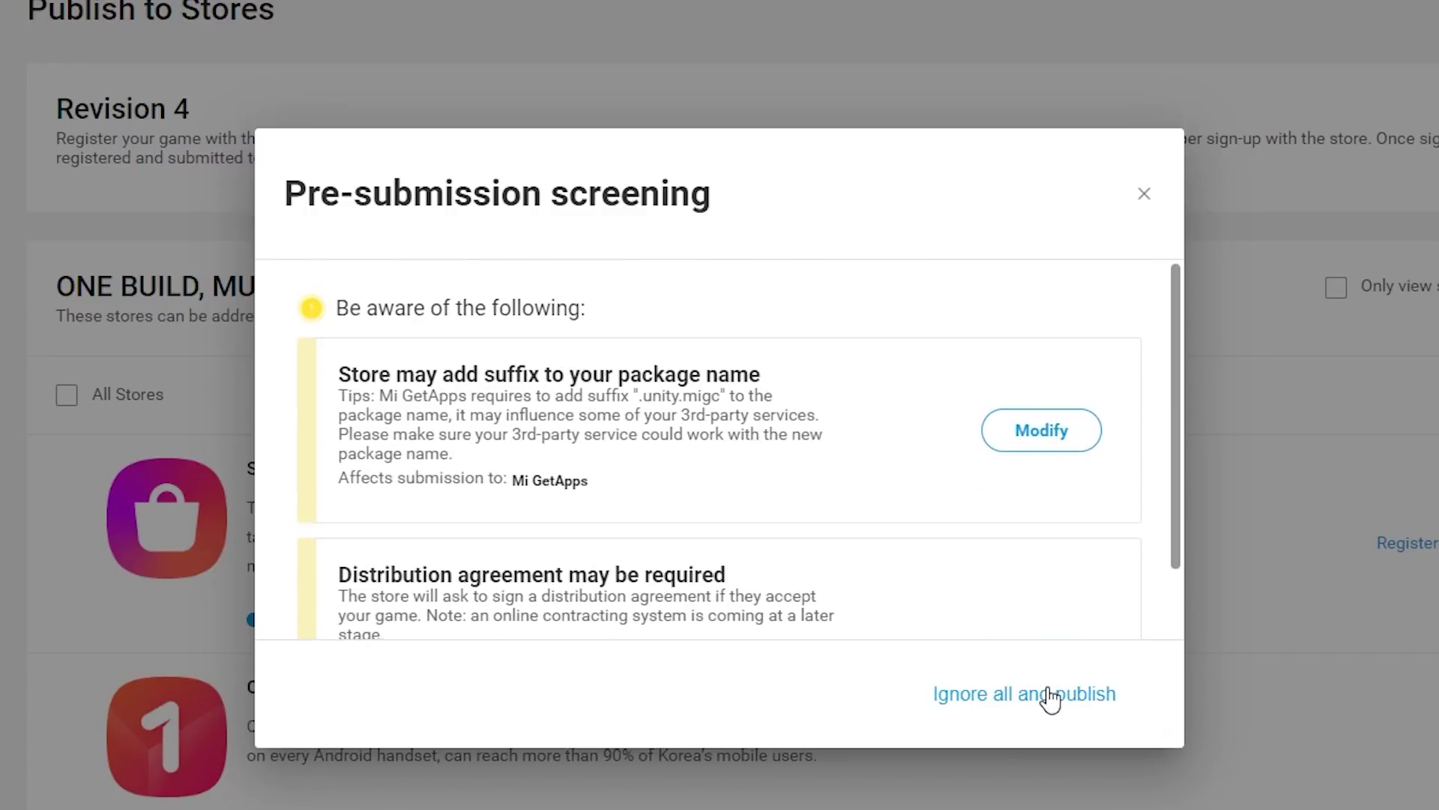
scroll(1032, 568, down, 2)
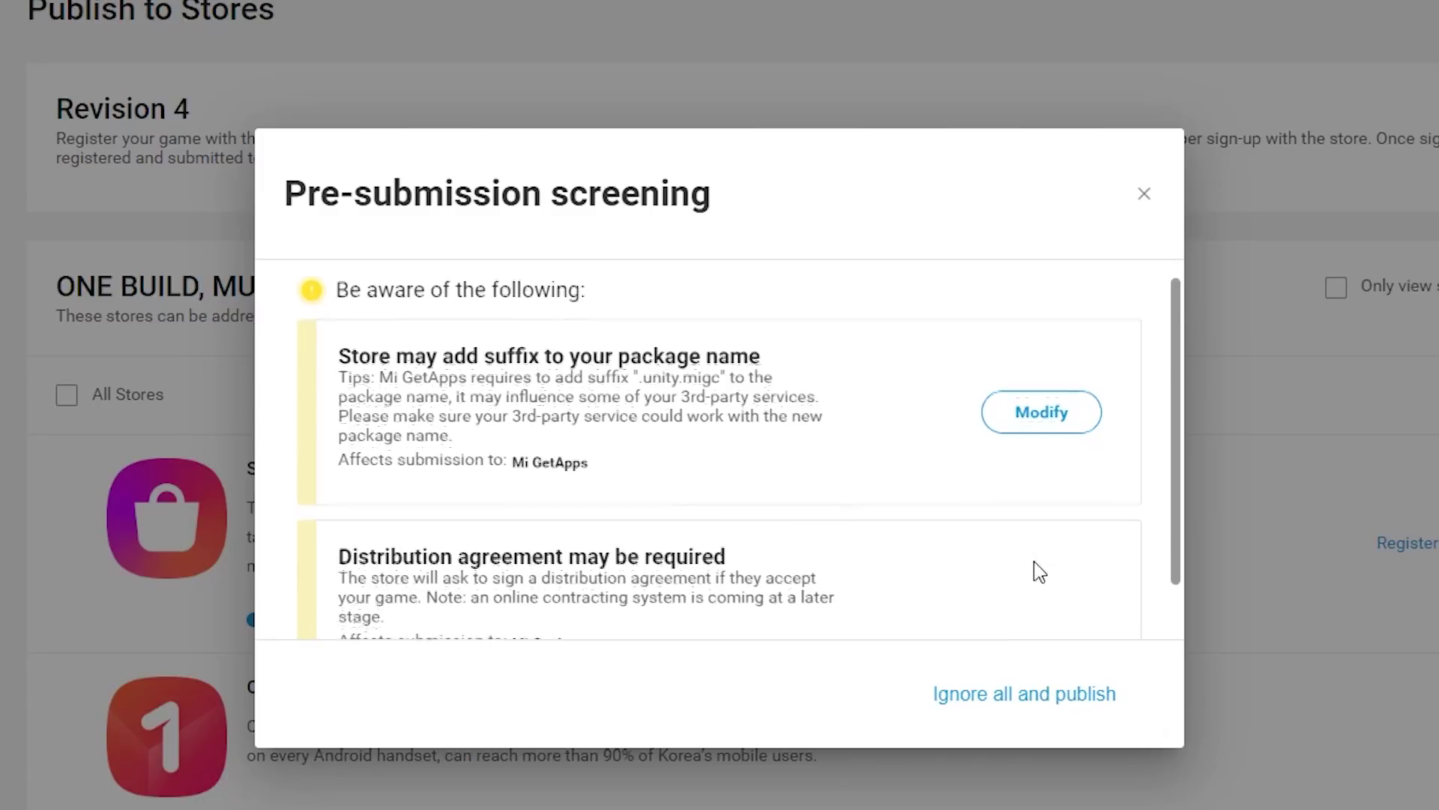
click(1028, 699)
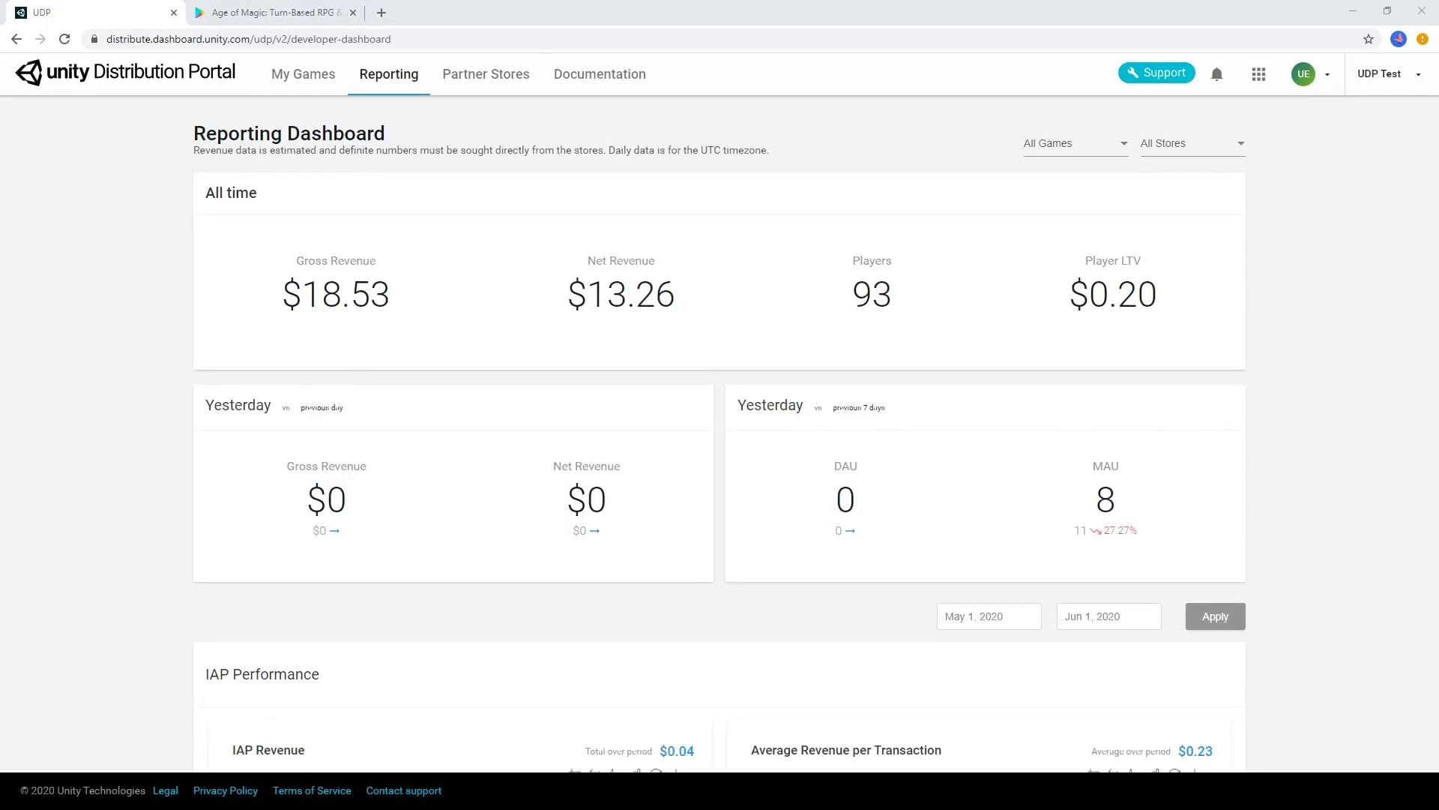
click(1230, 144)
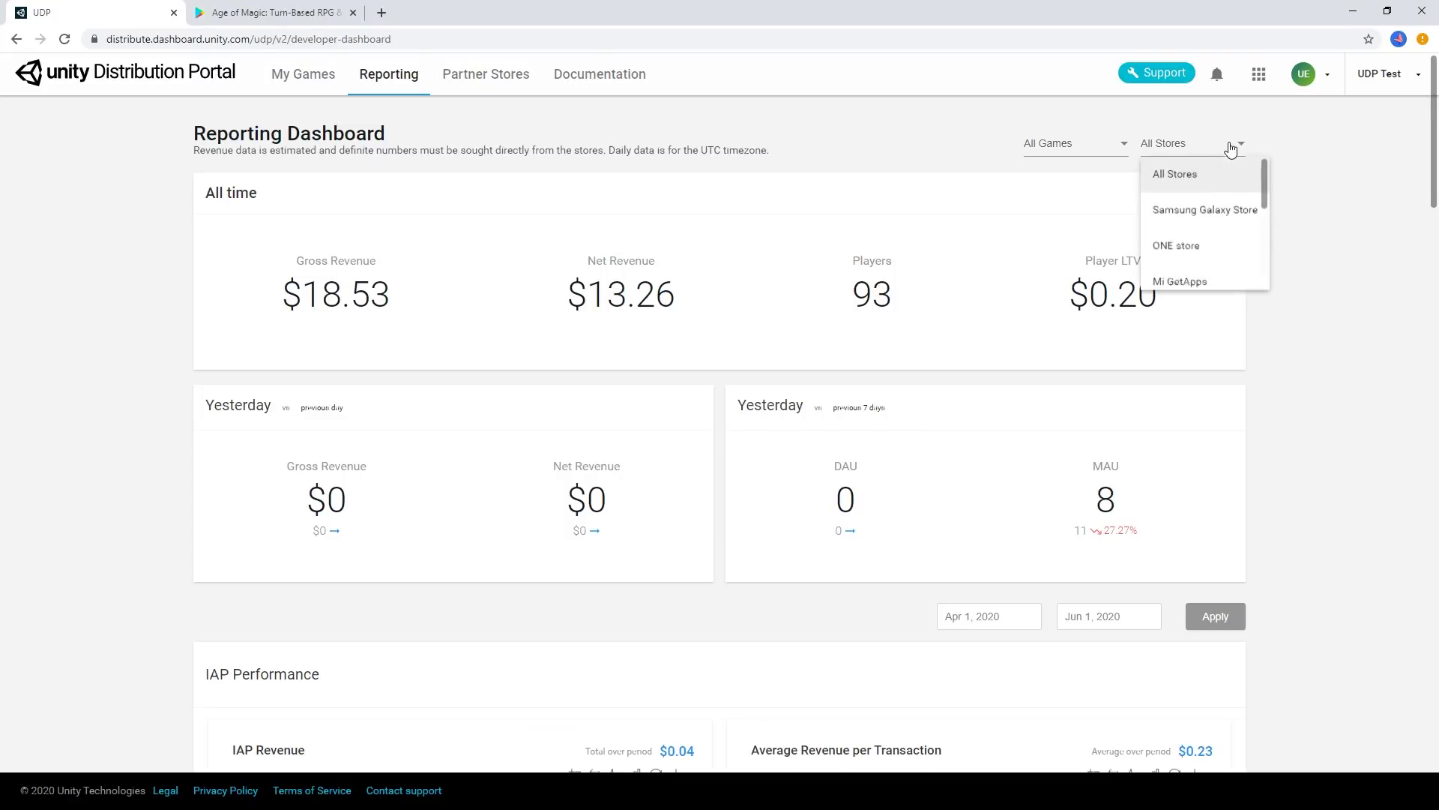
scroll(1228, 249, down, 1)
scroll(1228, 250, down, 2)
scroll(1227, 247, up, 4)
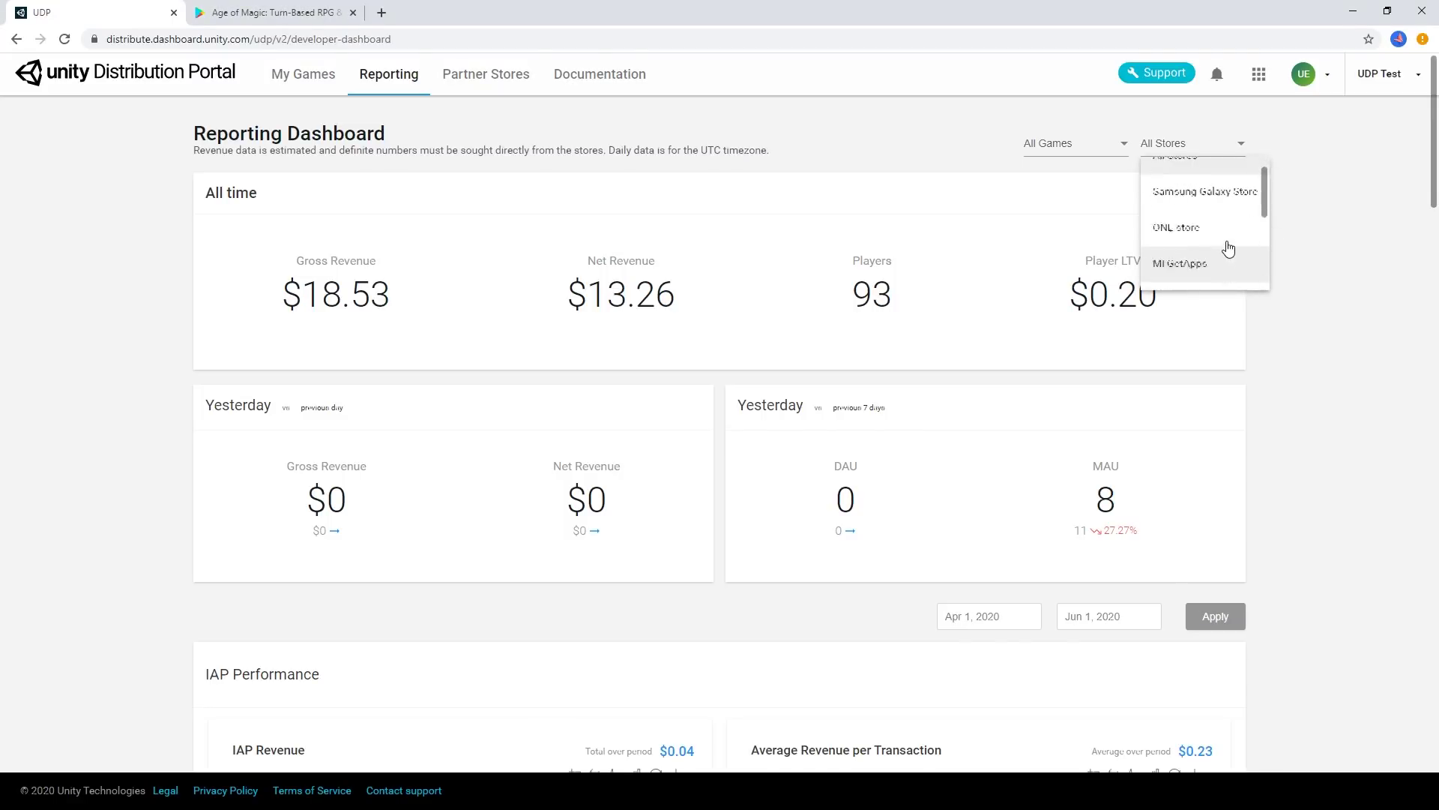
click(1337, 167)
scroll(1401, 219, down, 6)
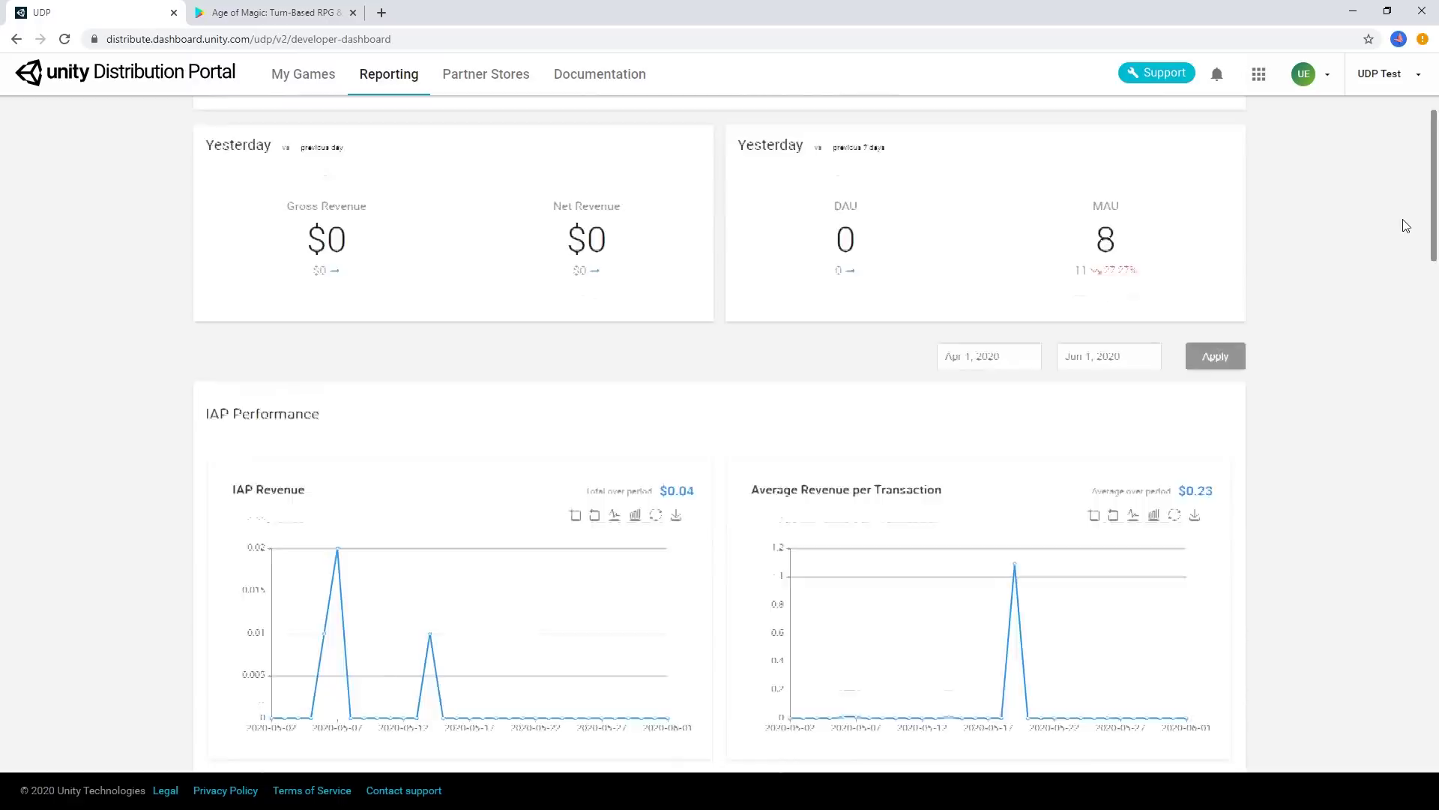
scroll(1403, 219, down, 8)
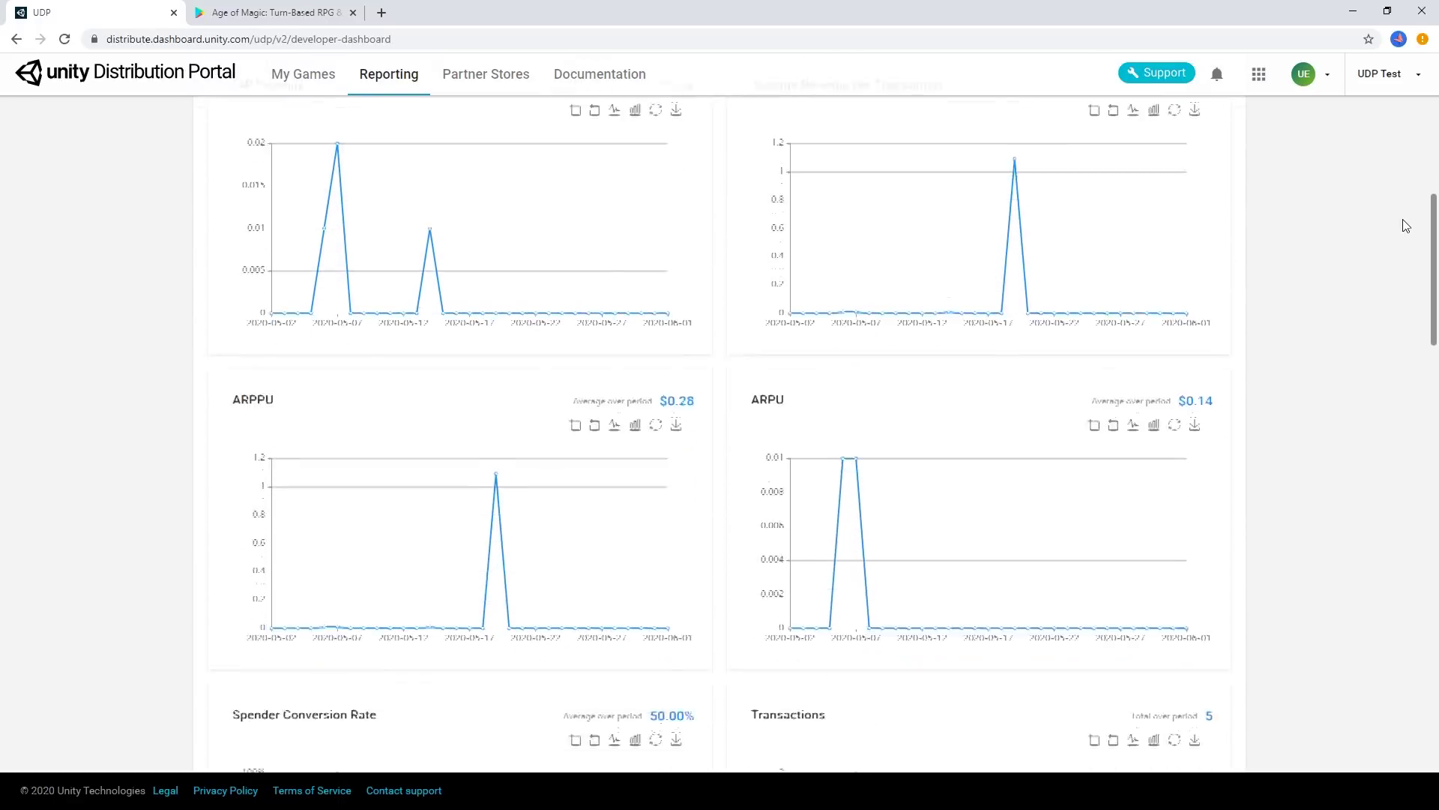
scroll(1403, 220, down, 12)
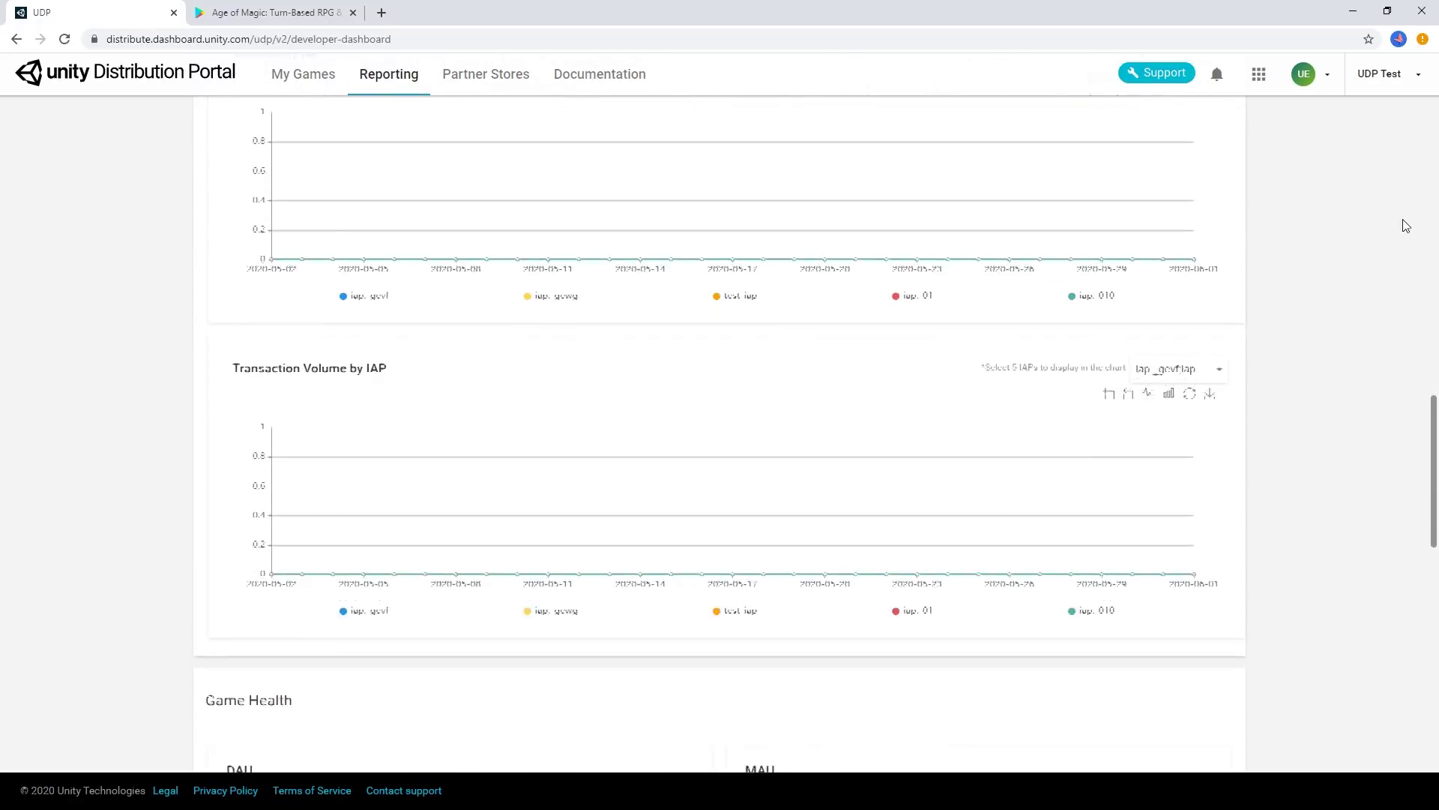
scroll(1404, 225, down, 2)
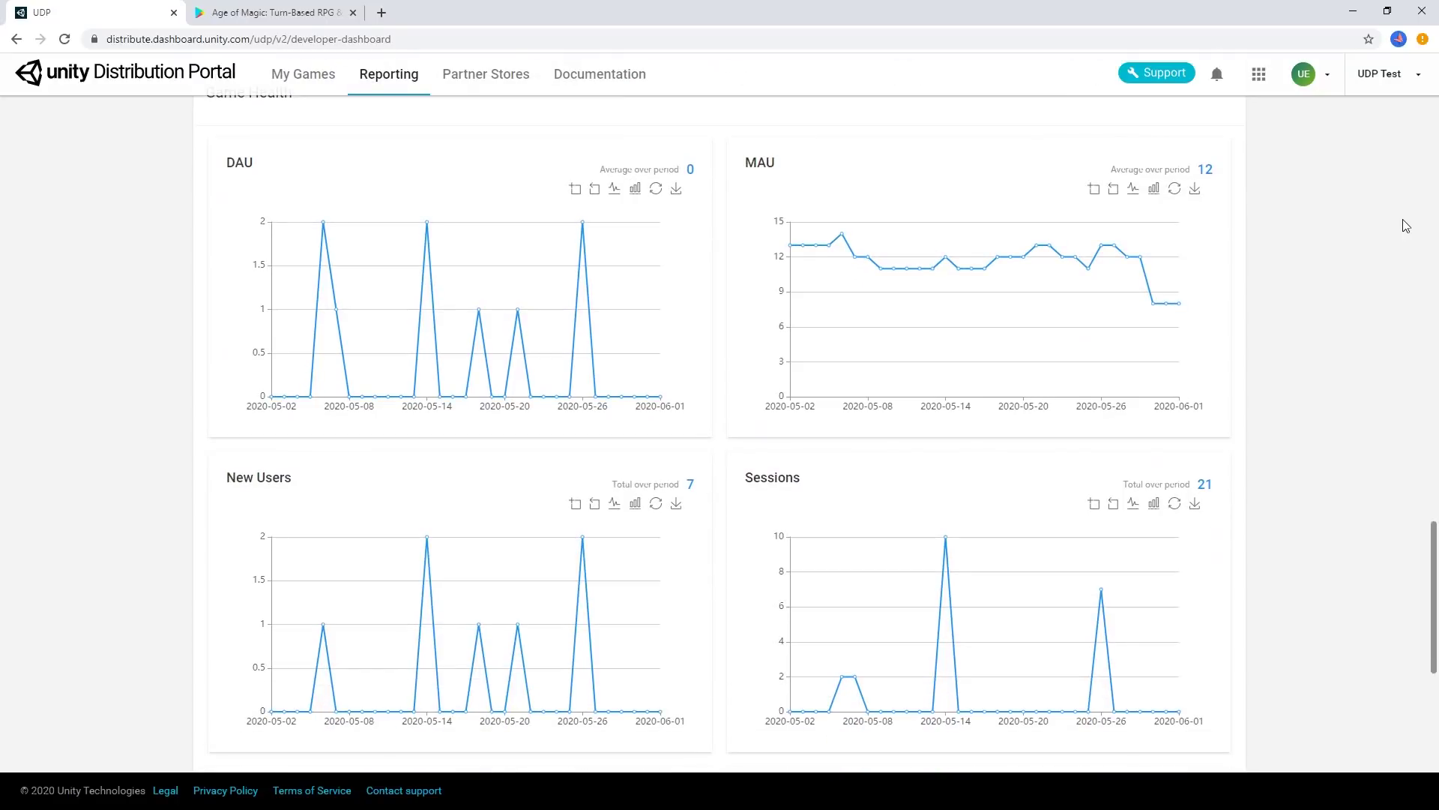
scroll(1397, 267, up, 17)
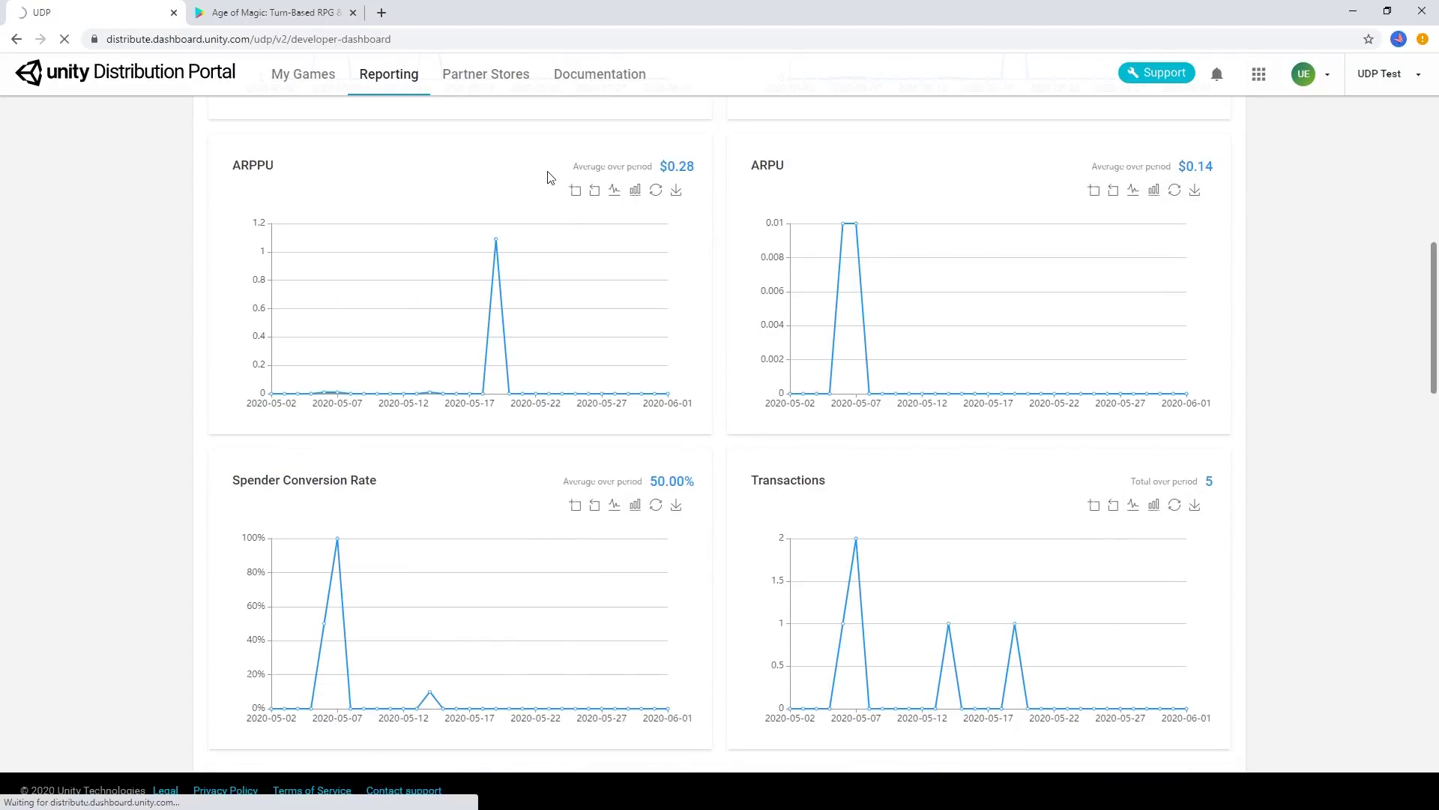
click(500, 77)
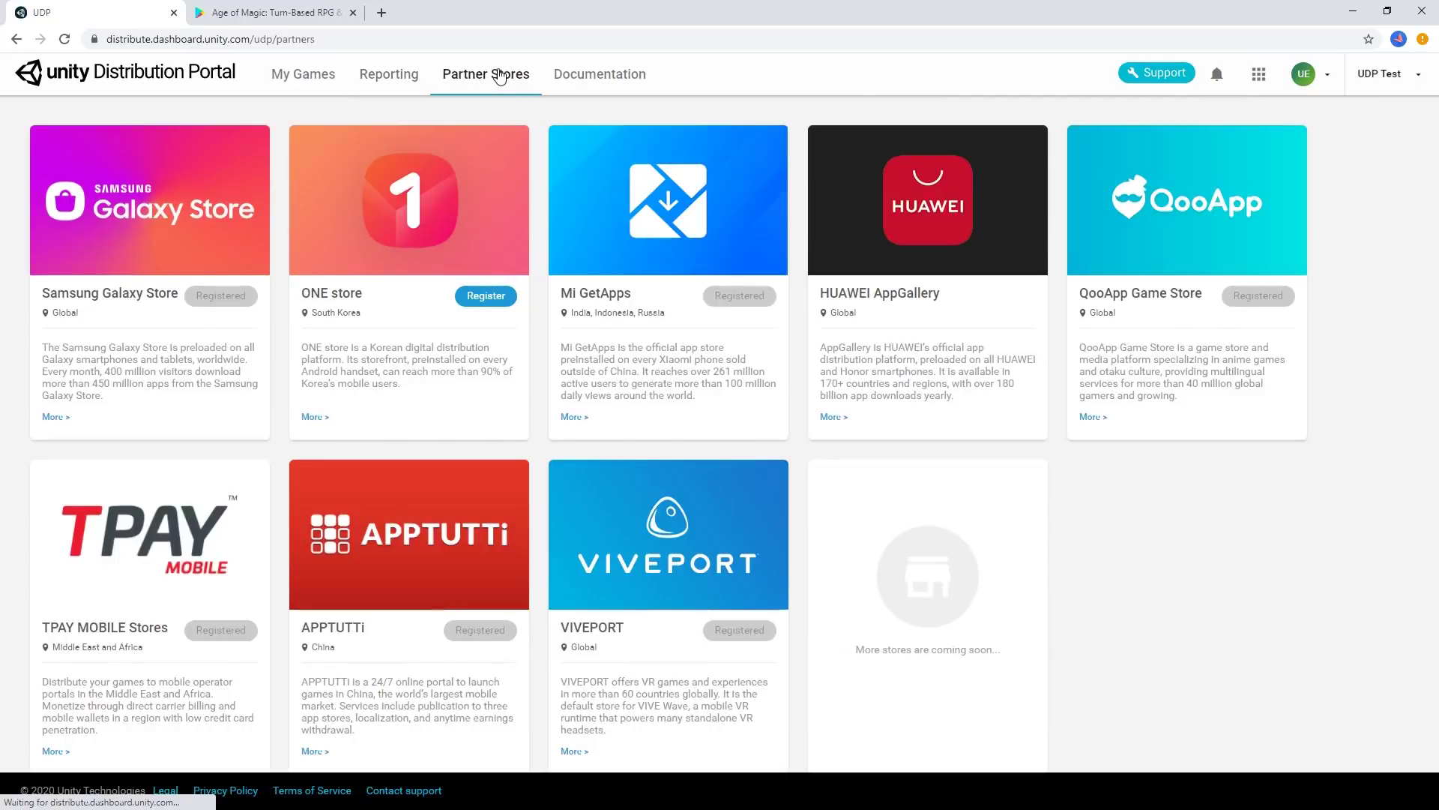